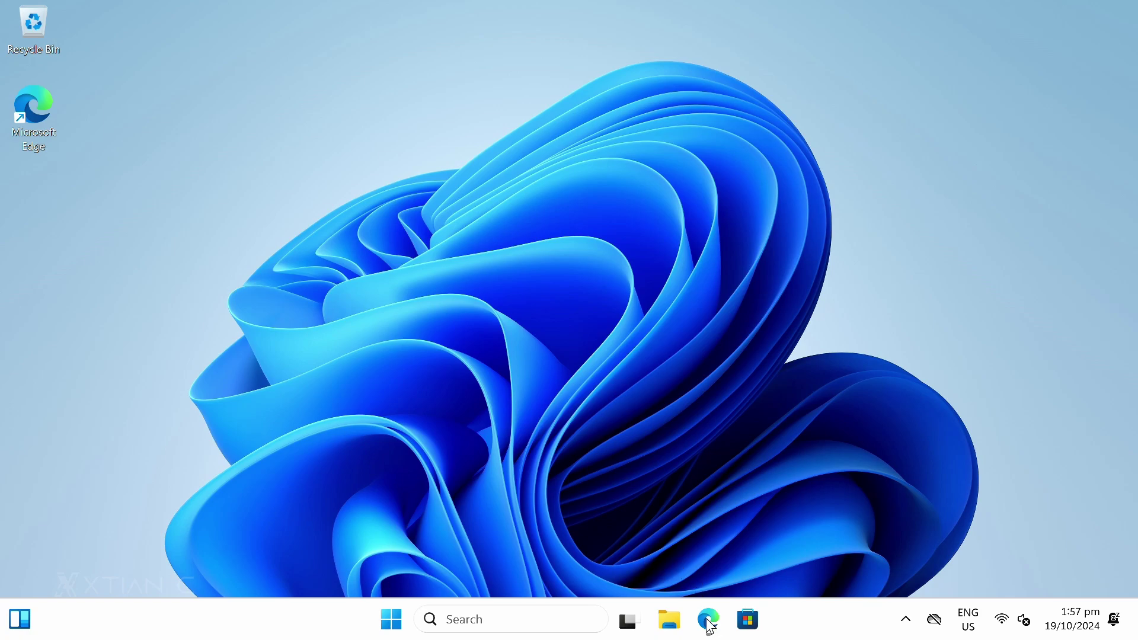
- Switch to Microsoft Edge, search the web for hwinfo64 and close the Edge welcome tab
left_click(313, 43)
type("hwinfo")
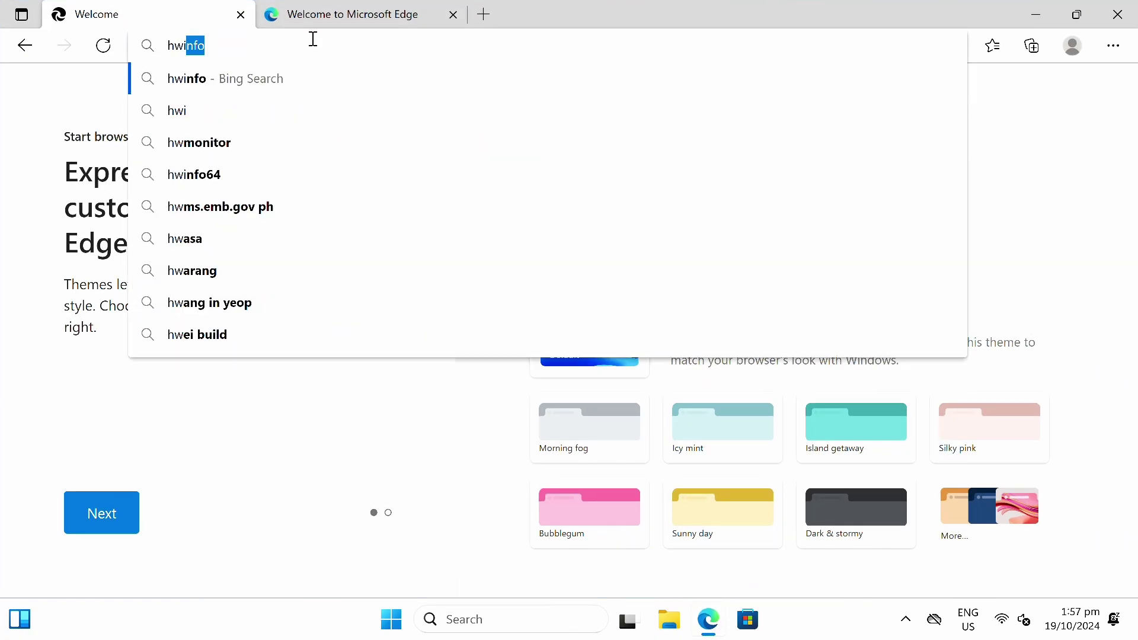
key("Down")
key("Down")
key("Return")
left_click(364, 17)
left_click(454, 15)
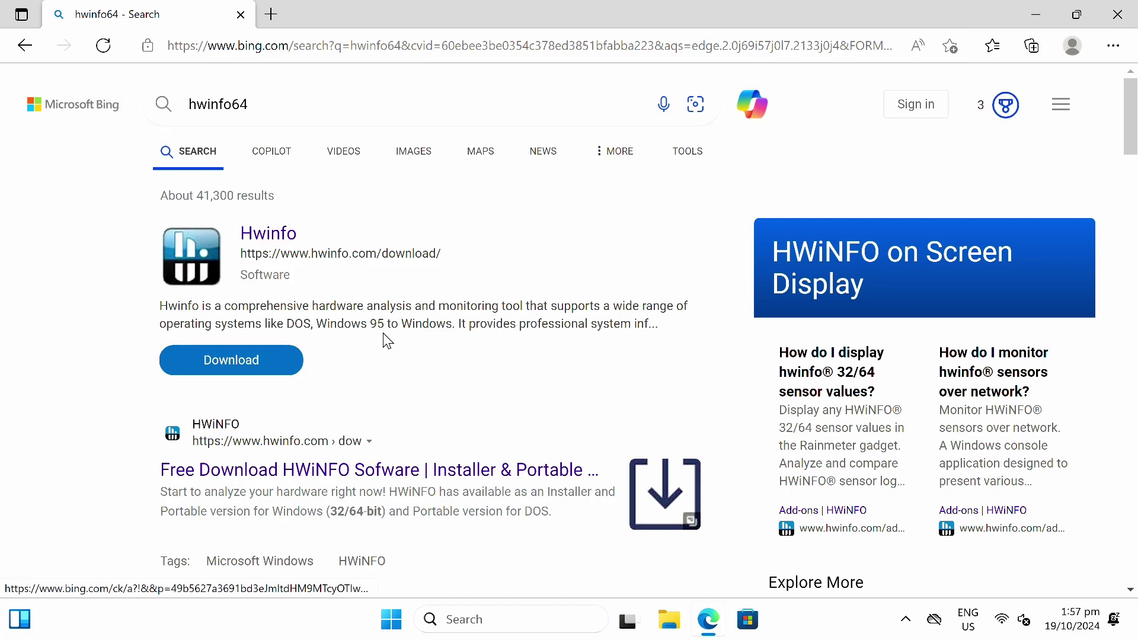
- Download hwi64_812.exe from the HWiNFO download page and launch the installer, allowing it to make changes to the device
left_click(272, 469)
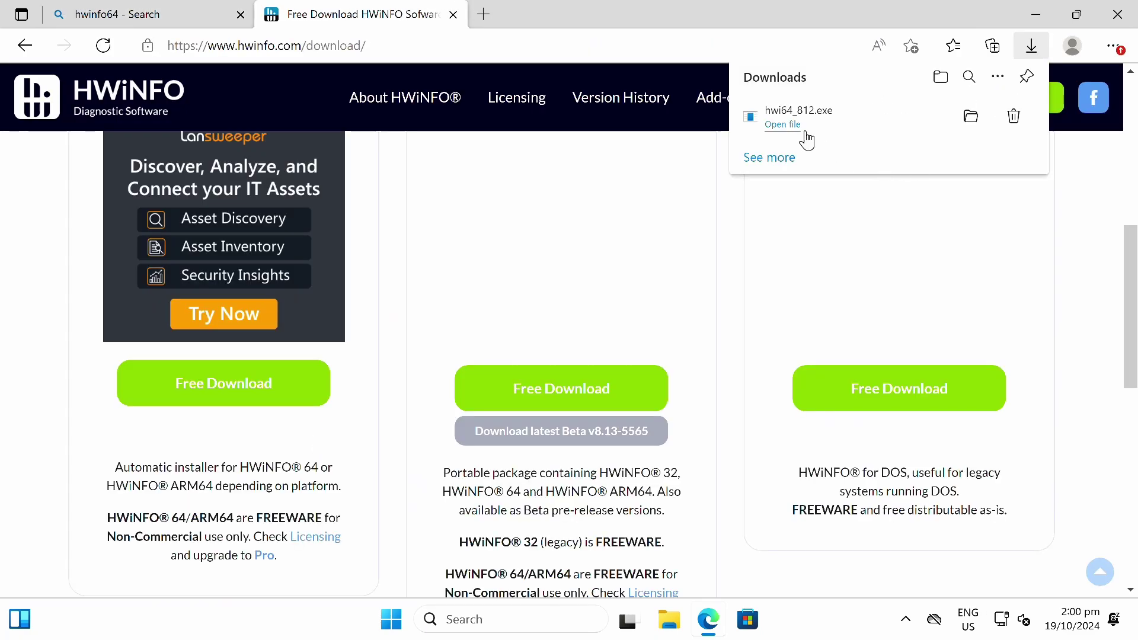
left_click(781, 125)
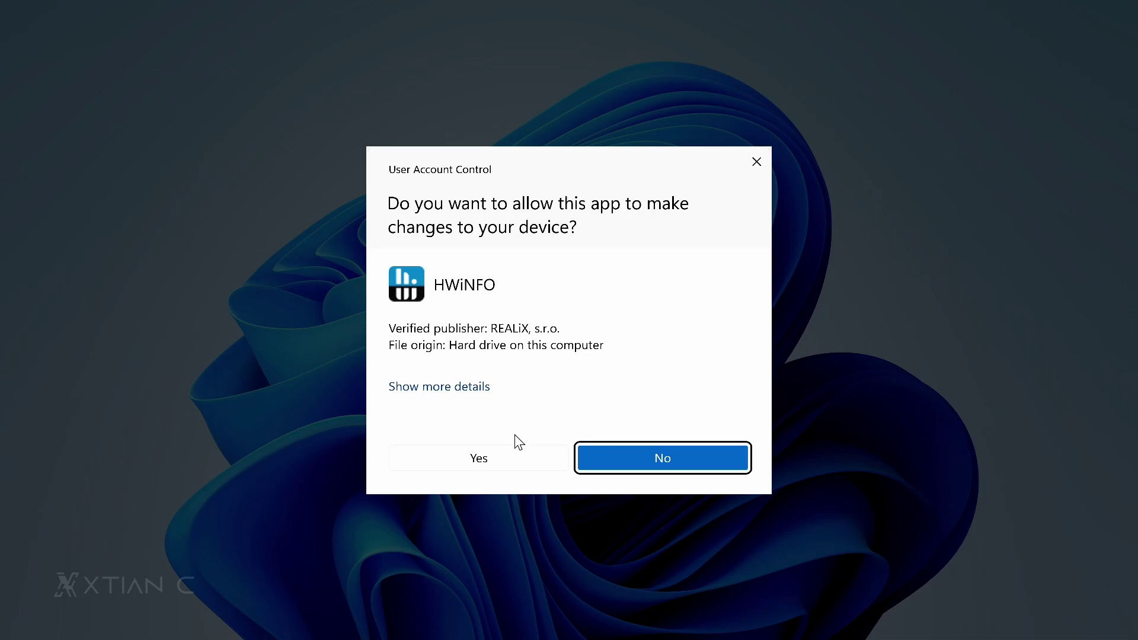
left_click(510, 459)
key("Return")
left_click(677, 453)
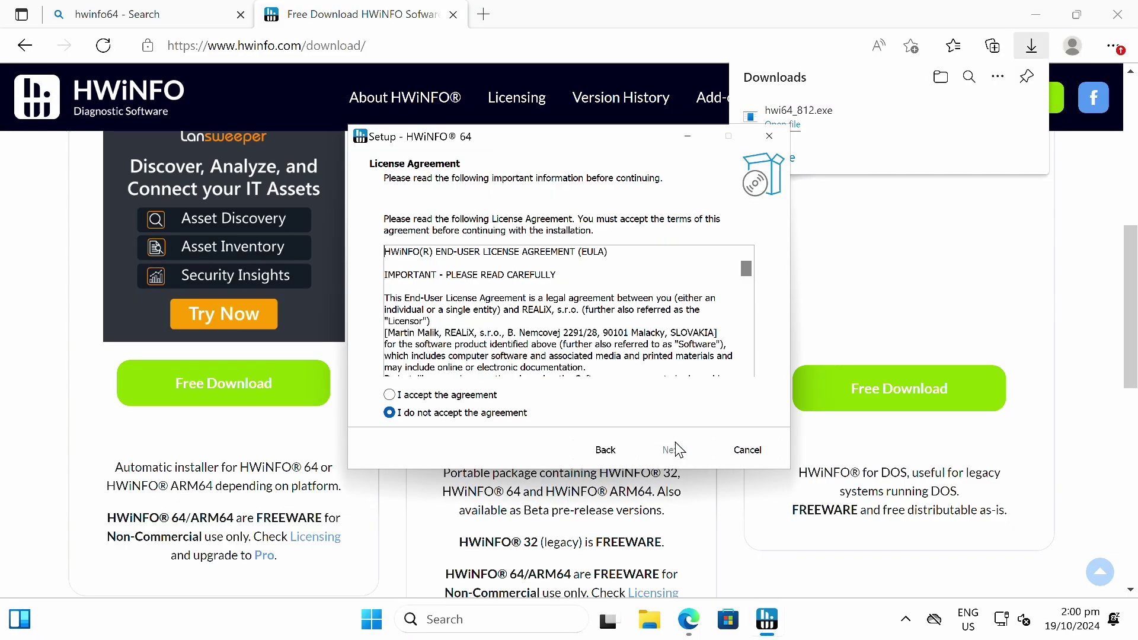
- Accept the license agreement and install HWiNFO 64 into C:\Program Files\HWiNFO64, finishing setup with Launch HWiNFO64 enabled
left_click(460, 398)
left_click(671, 452)
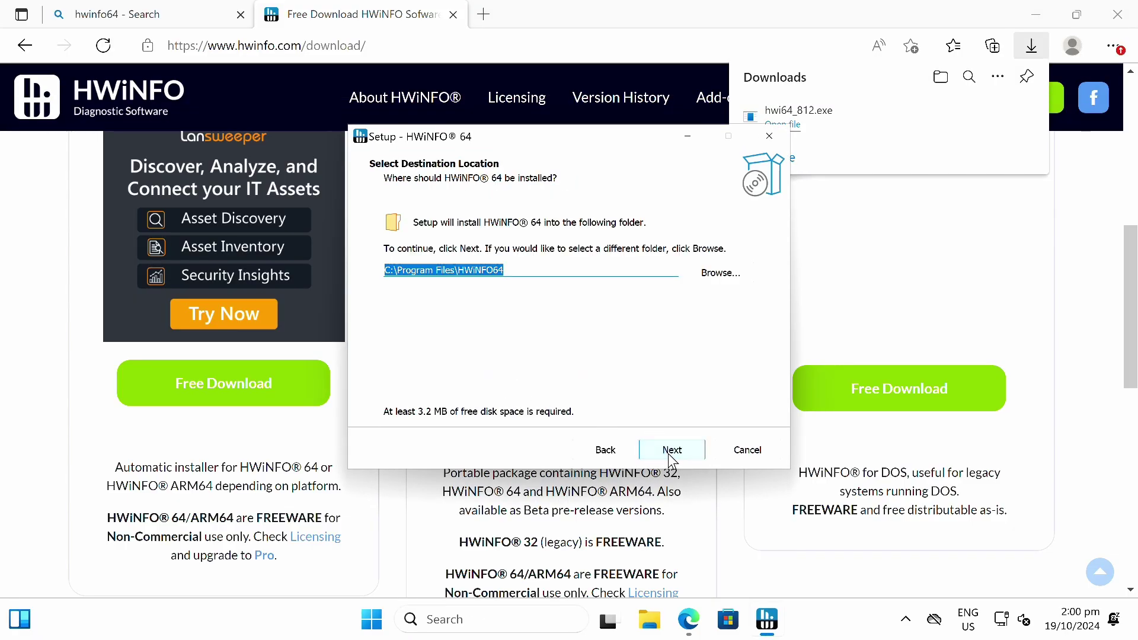
left_click(672, 453)
left_click(672, 452)
left_click(672, 451)
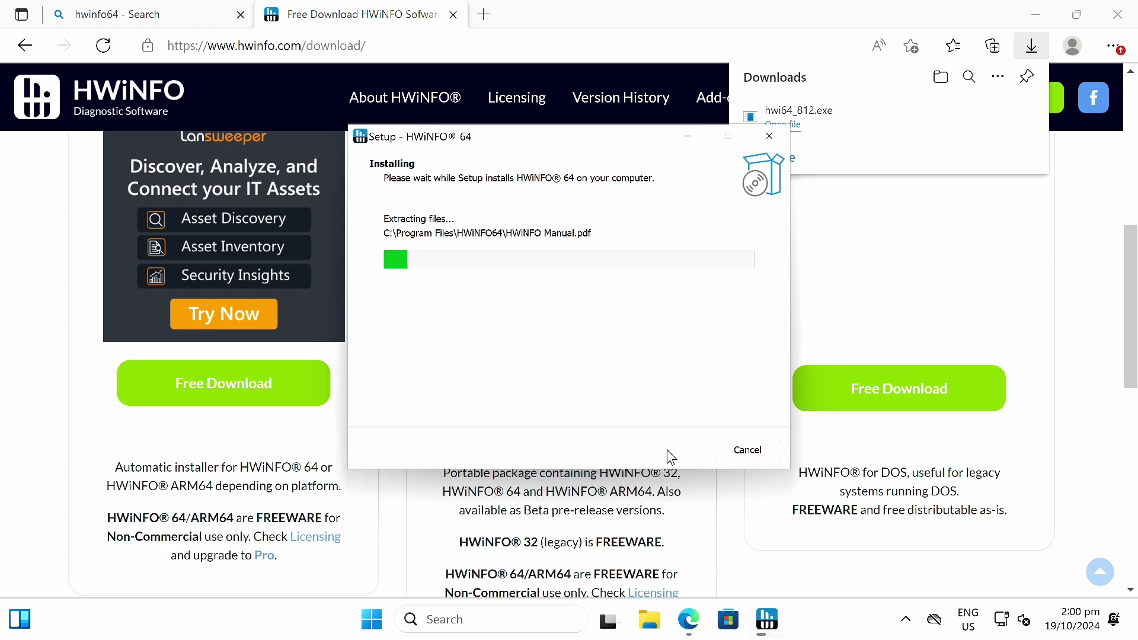
left_click(672, 452)
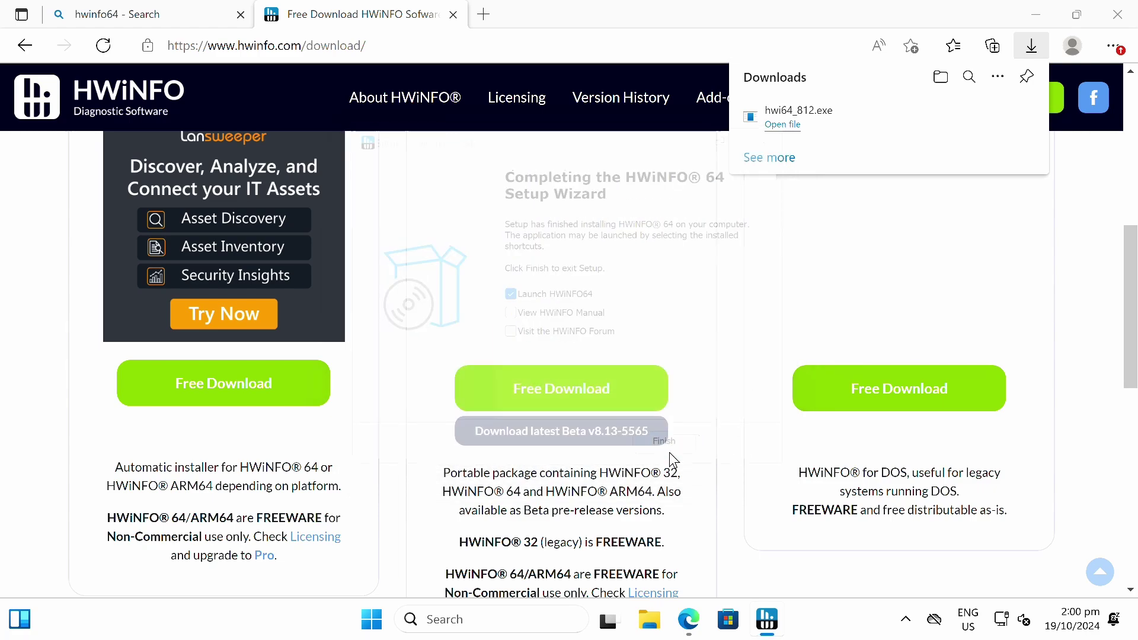
- Start HWiNFO 64 and locate the motherboard's section in the Sensors Status list
left_click(516, 454)
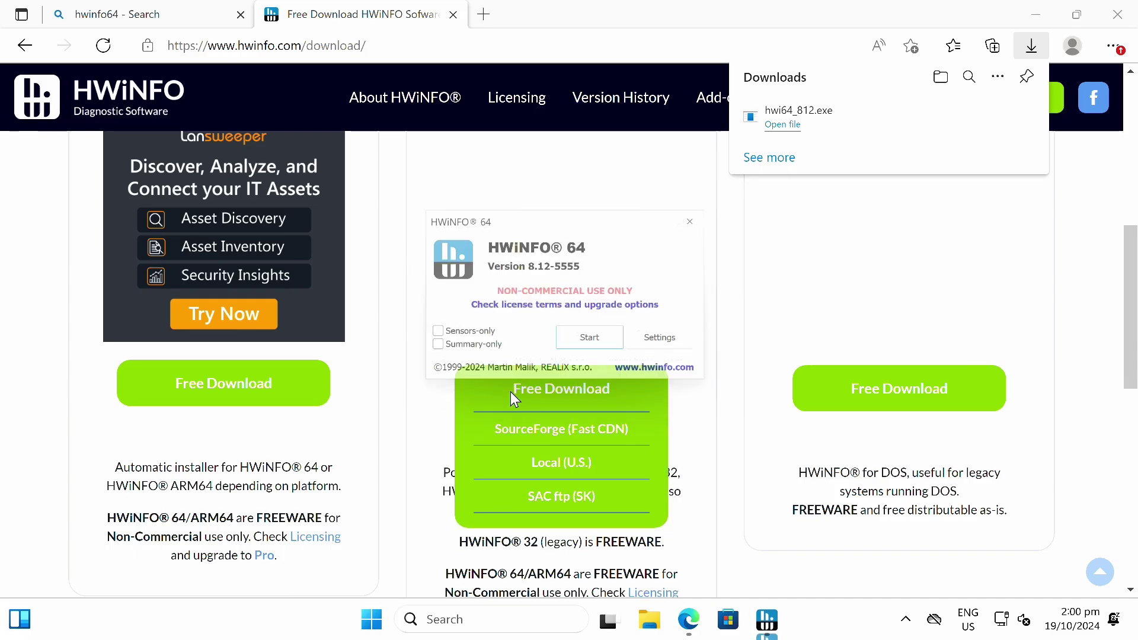
left_click(569, 349)
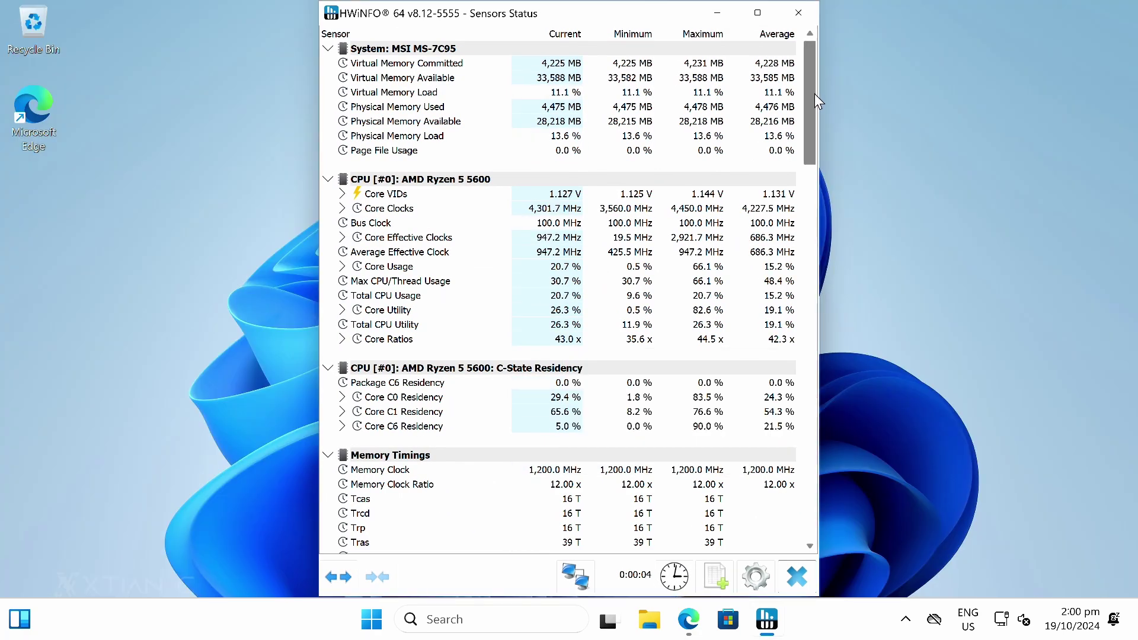
left_click_drag(814, 94, 810, 208)
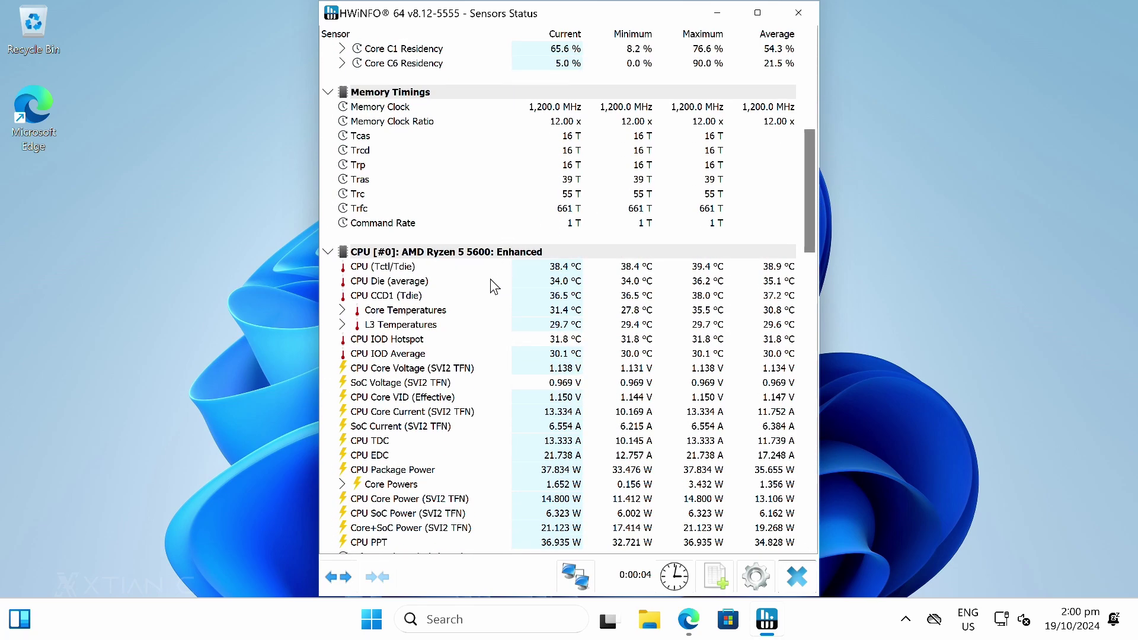
left_click_drag(811, 205, 811, 319)
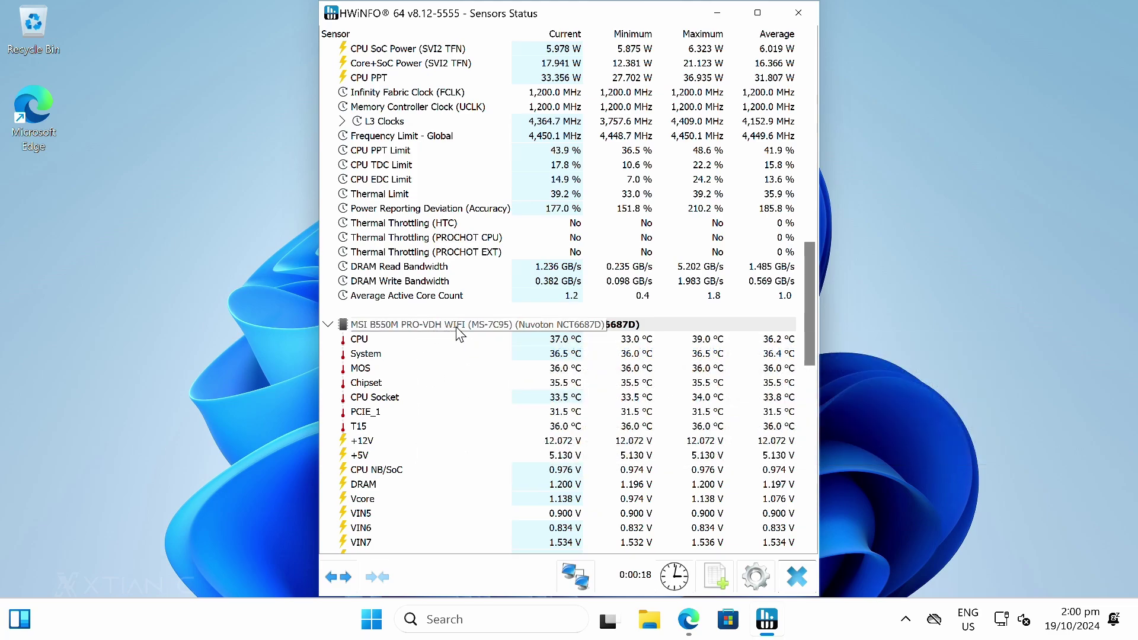
- Open the motherboard sensor heading for renaming and select its current name to get the board model
left_click(474, 326)
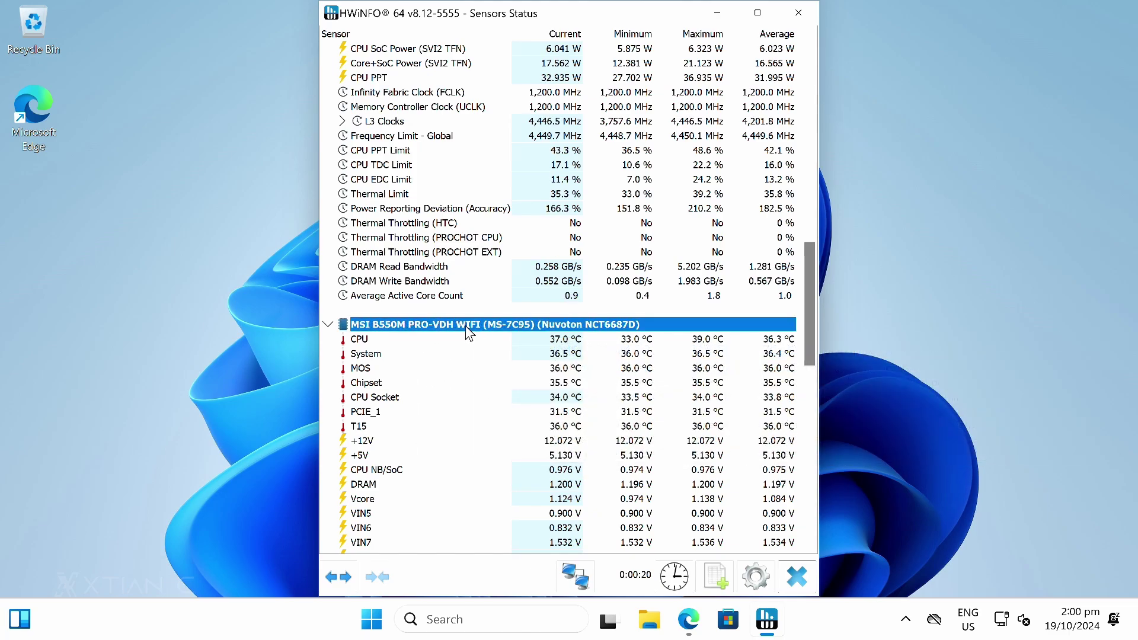
right_click(466, 326)
left_click(513, 375)
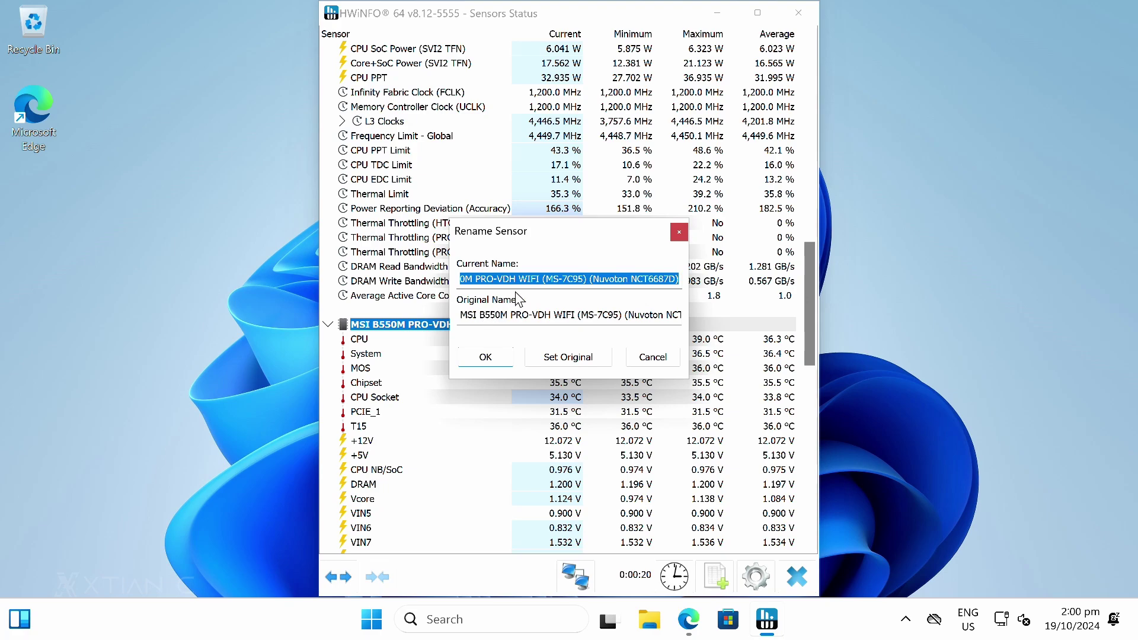
left_click(541, 278)
left_click_drag(541, 278, 455, 279)
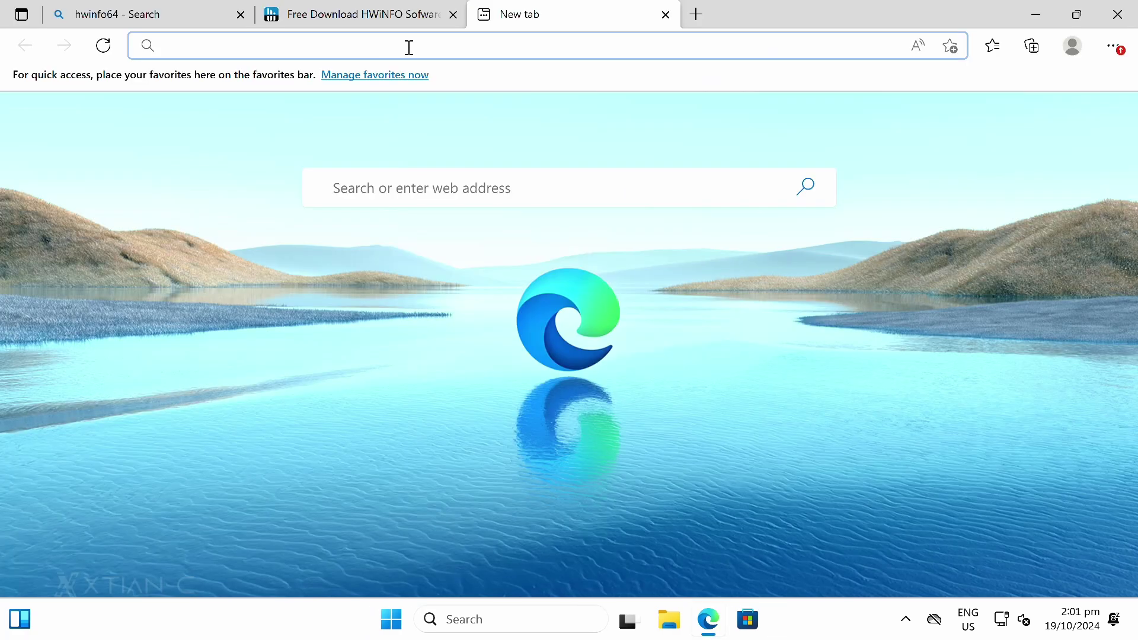
- Search the web in Edge for MSI B550M PRO-VDH WIFI and open the motherboard's support page on MSI's site, accepting cookies
type("MSI B550M PRO-VDH WIFI")
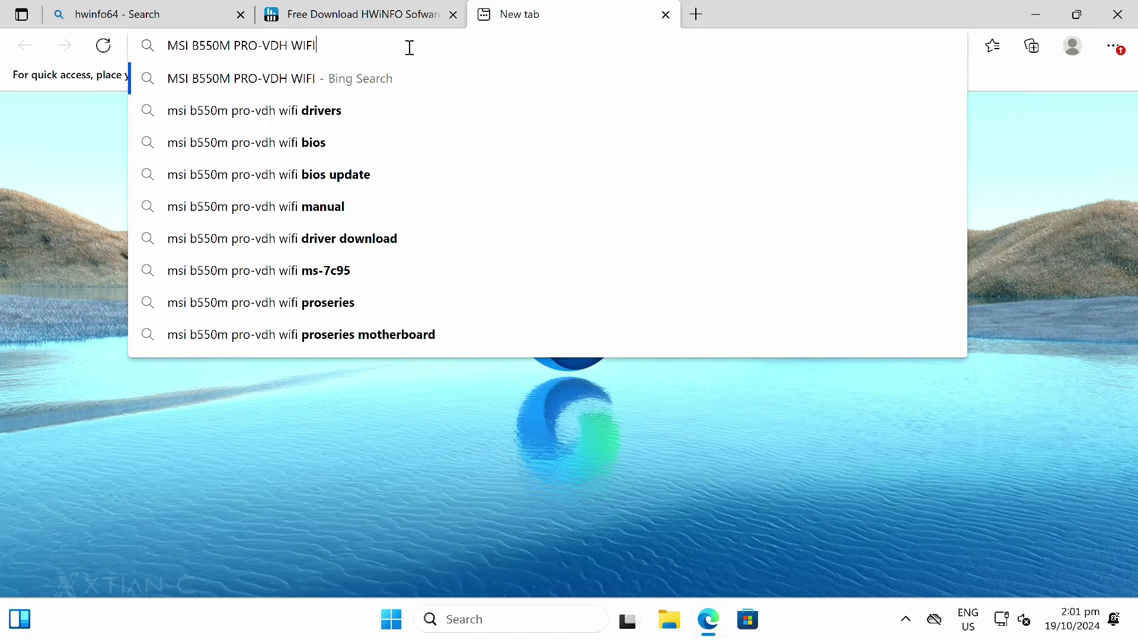
key("Return")
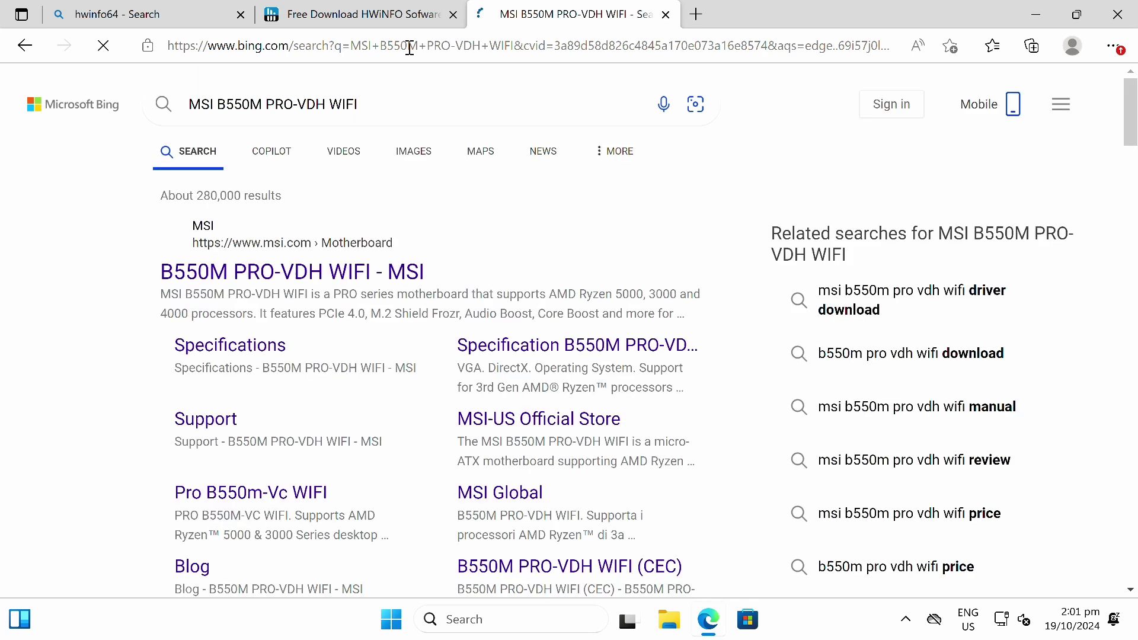
left_click(254, 272)
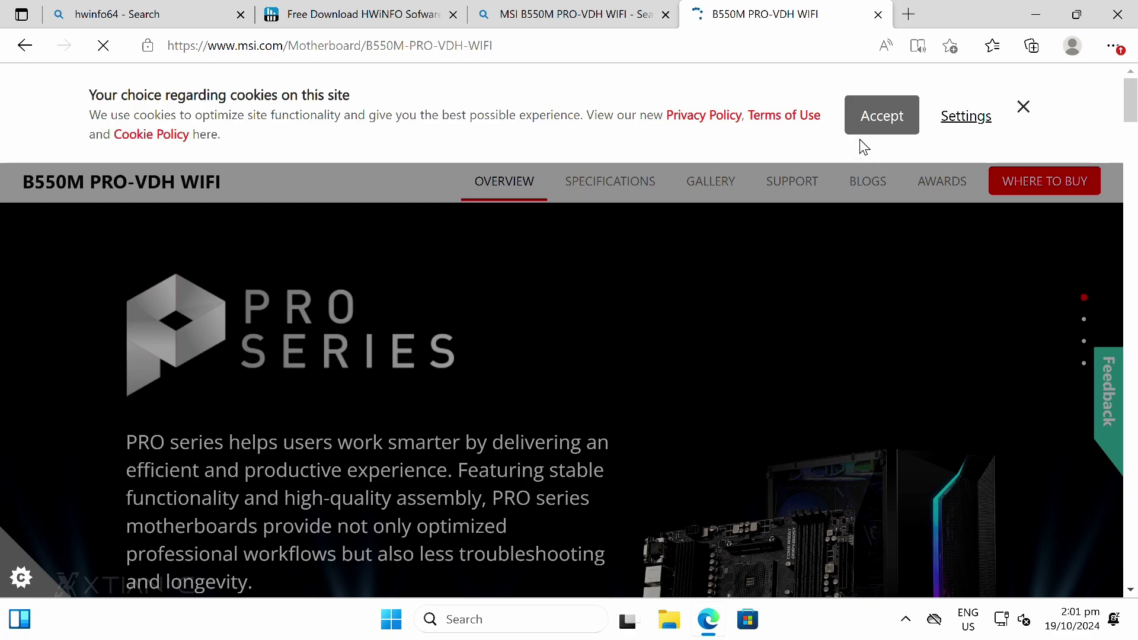
left_click(874, 116)
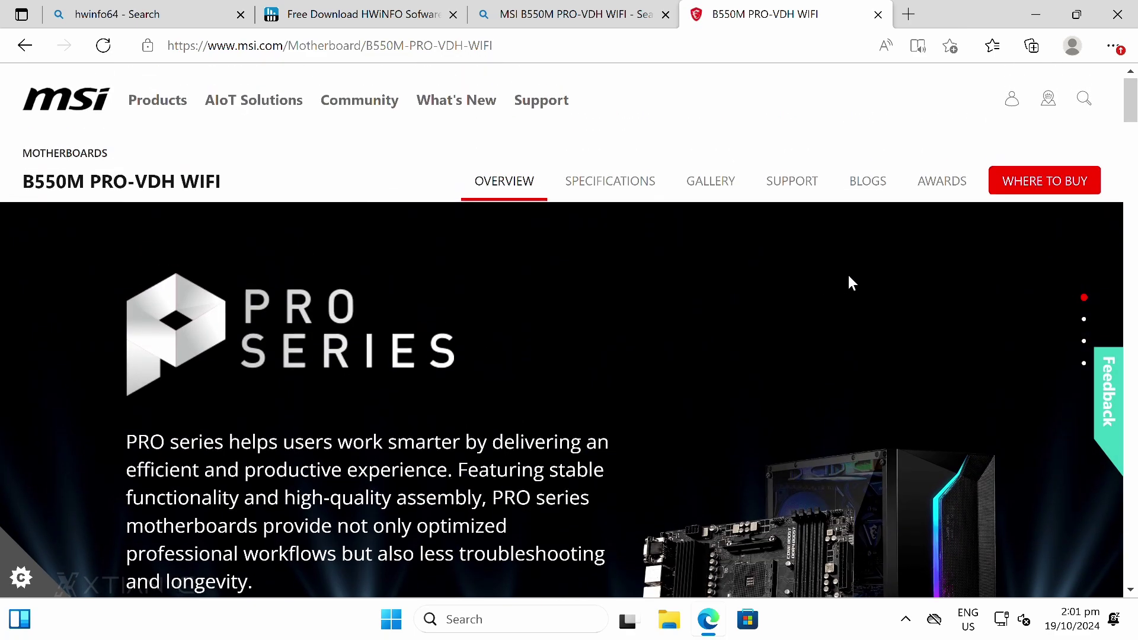
left_click(787, 189)
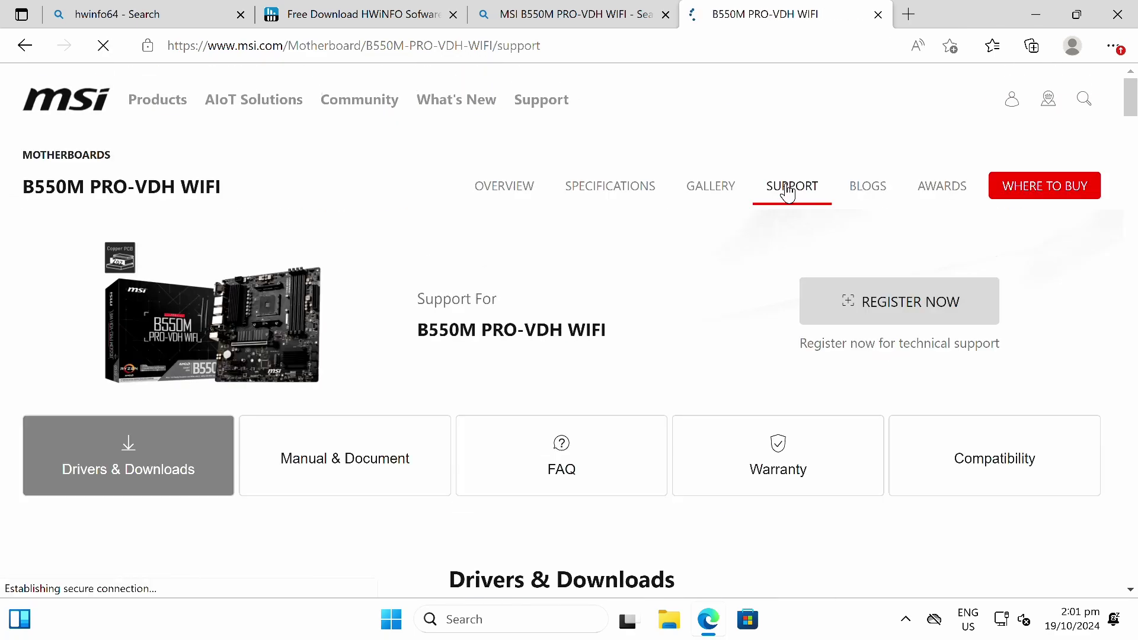
- Download the AMI BIOS version 7C95v2M1 (Beta version) from the Firmware/BIOS downloads
left_click(153, 261)
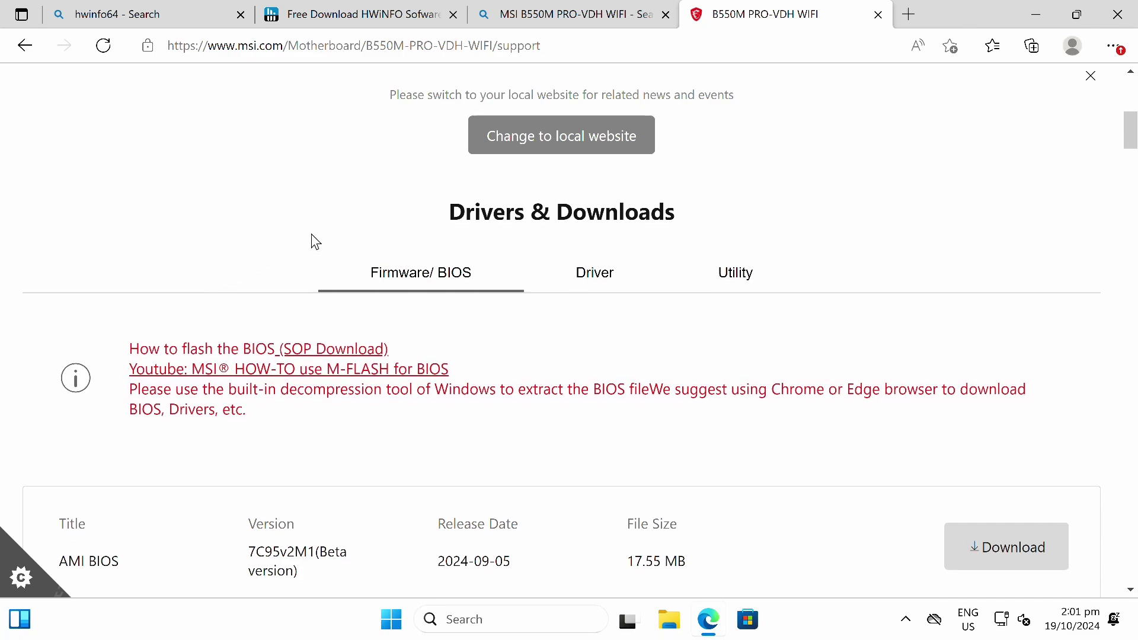
scroll(513, 344, "down", 1)
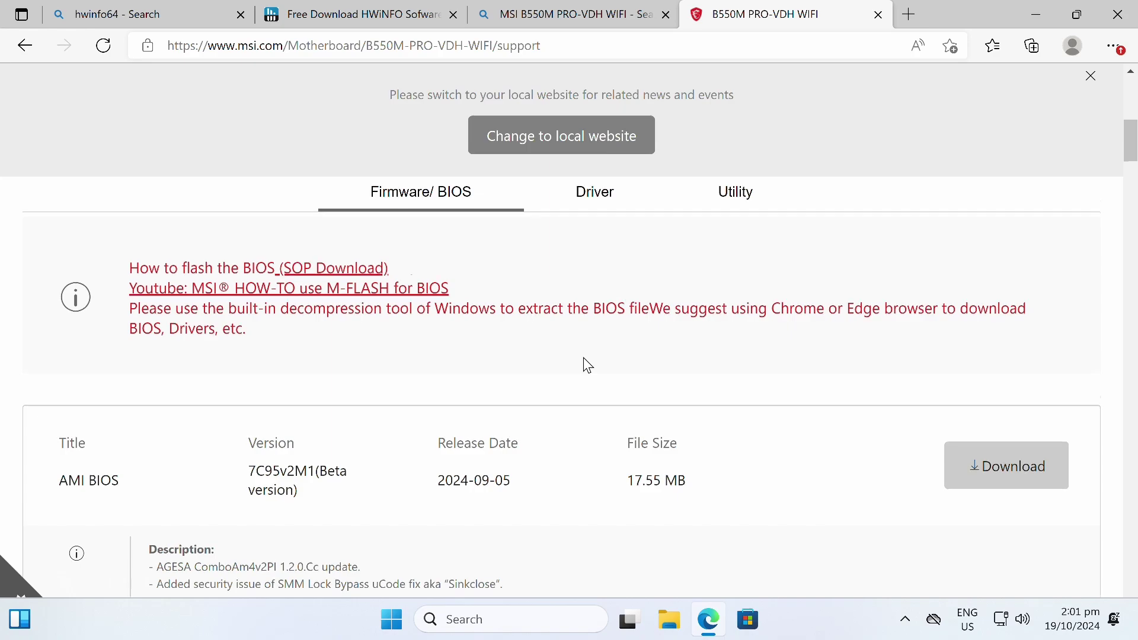
scroll(354, 426, "down", 1)
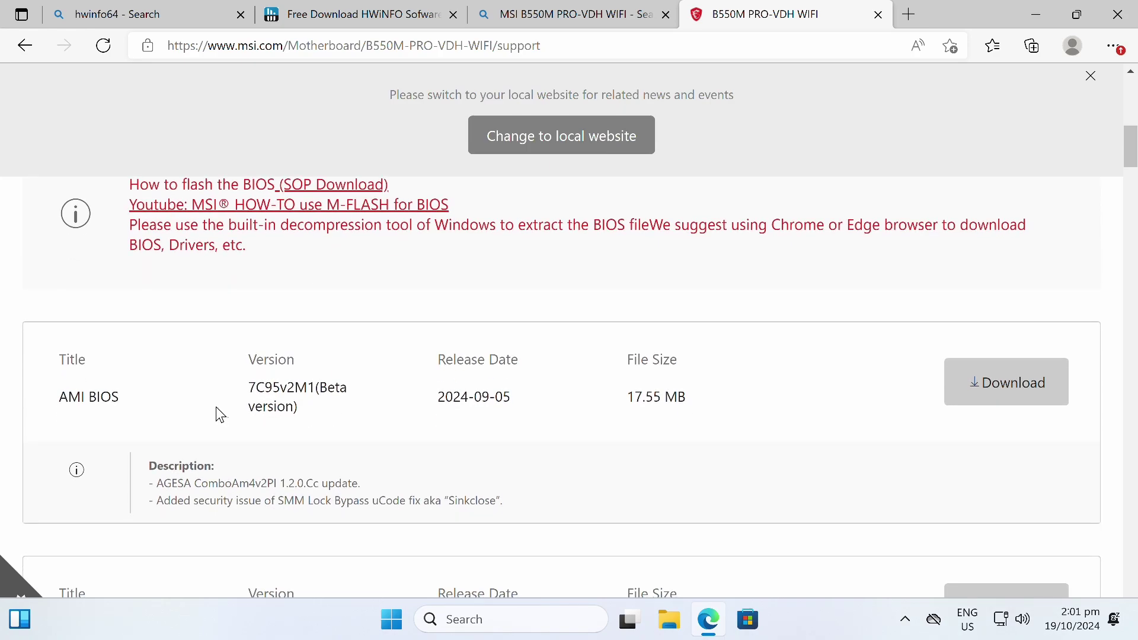
scroll(225, 412, "down", 2)
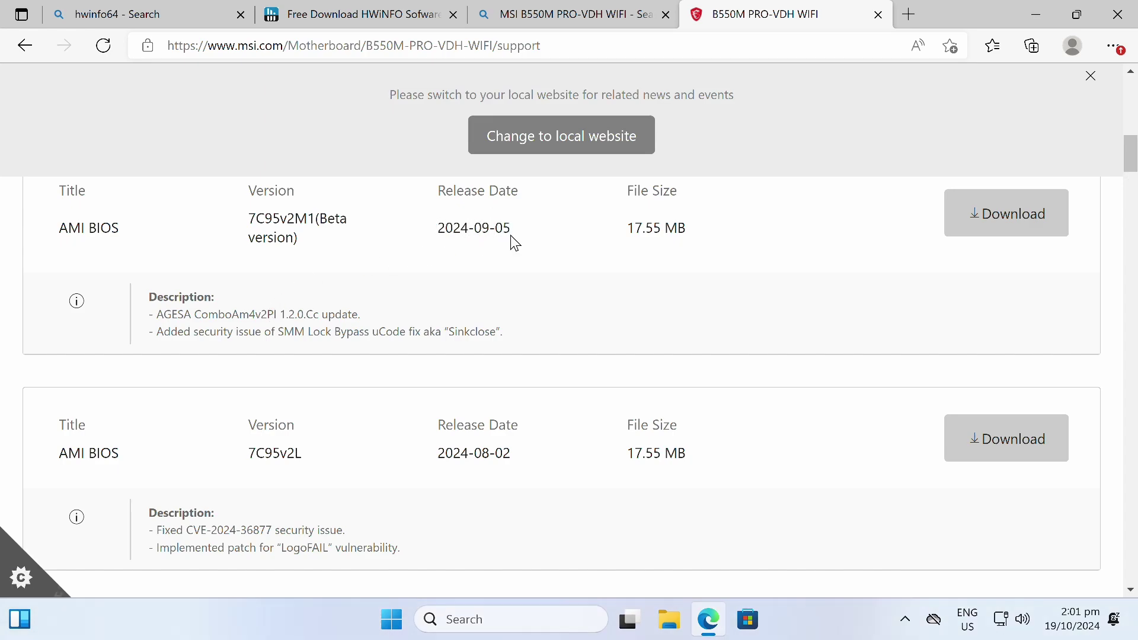
scroll(530, 261, "up", 1)
left_click(968, 296)
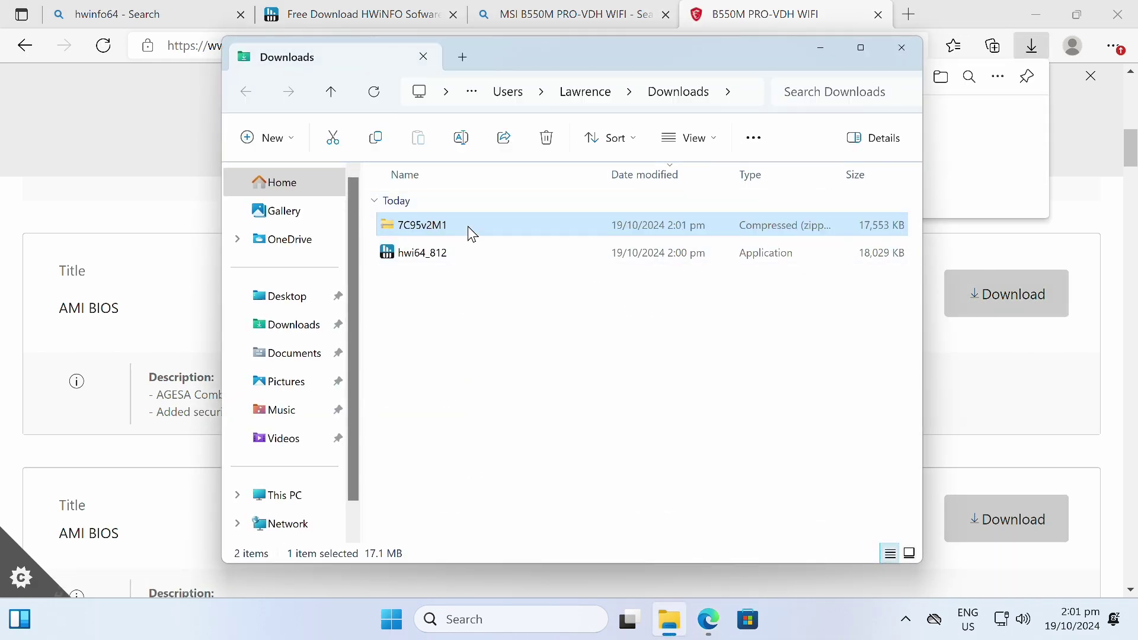
- Extract the 7C95v2M1 archive into a 7C95v2M1 folder inside Downloads
right_click(468, 227)
left_click(543, 294)
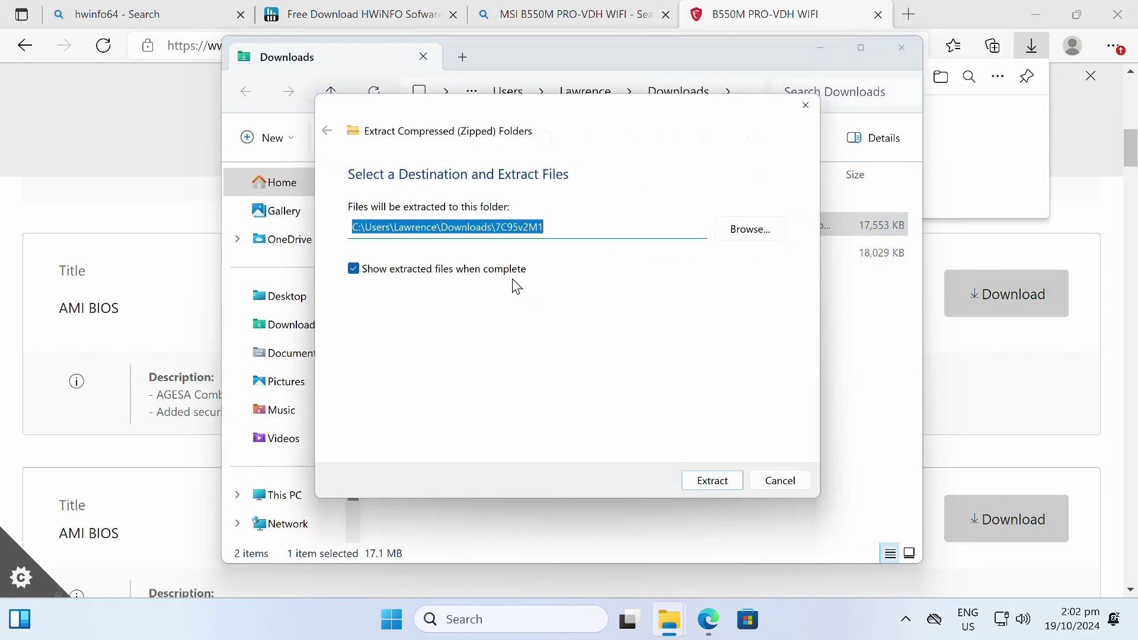
left_click(704, 485)
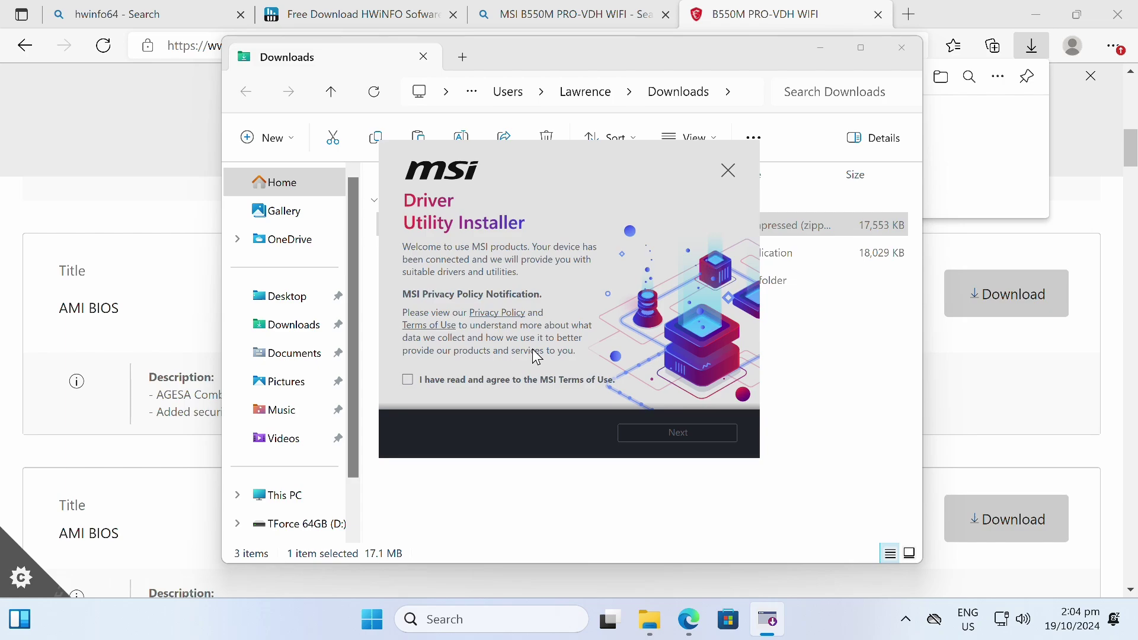
- Agree to the MSI Terms of Use and install the preselected drivers and utilities, leaving out Dropbox Redeem Launcher
left_click(408, 379)
left_click(654, 430)
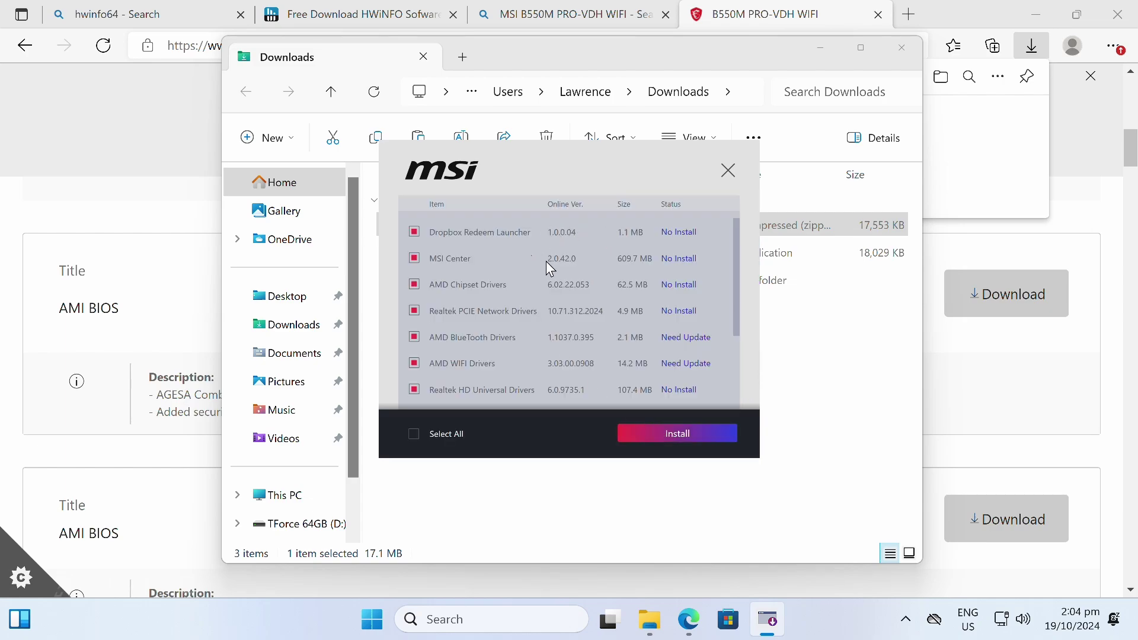
left_click_drag(735, 255, 731, 338)
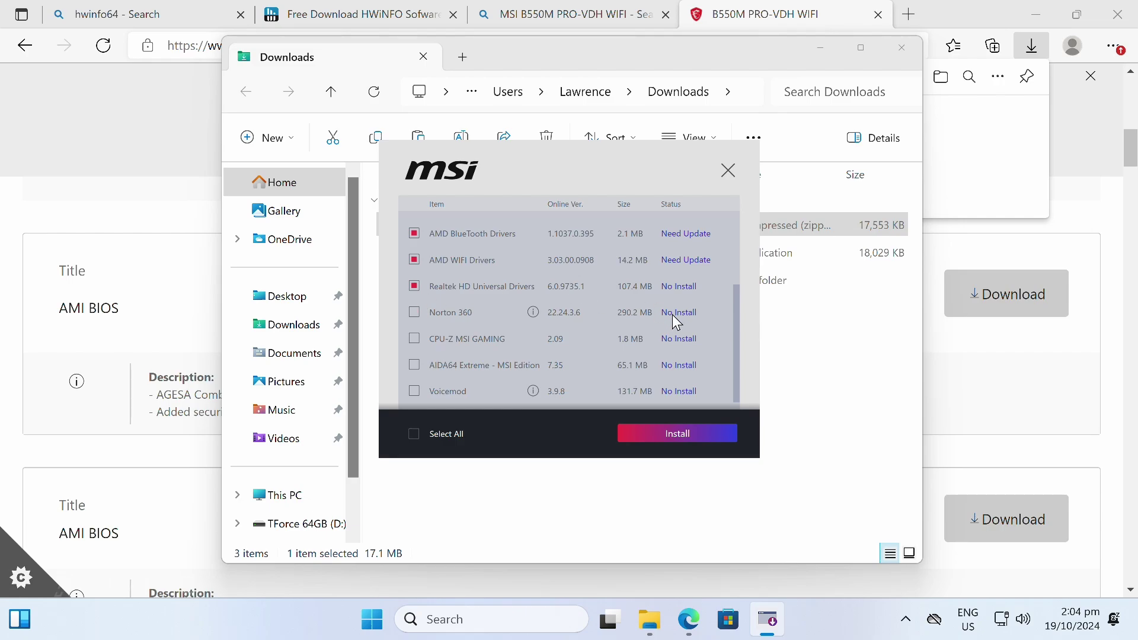
left_click_drag(735, 338, 742, 284)
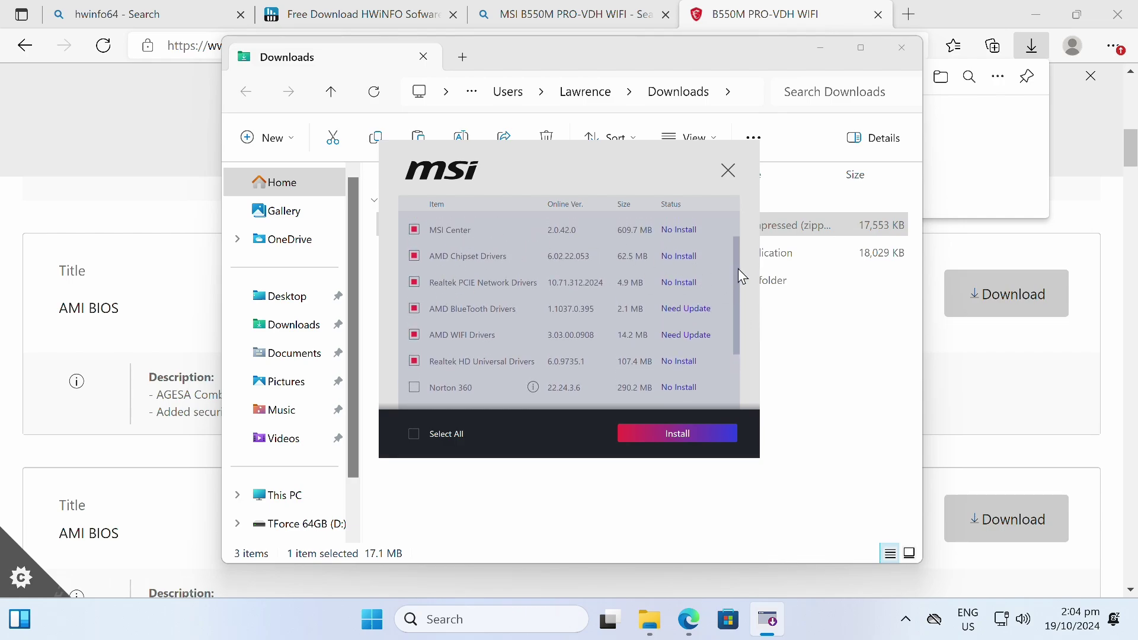
left_click_drag(738, 268, 737, 247)
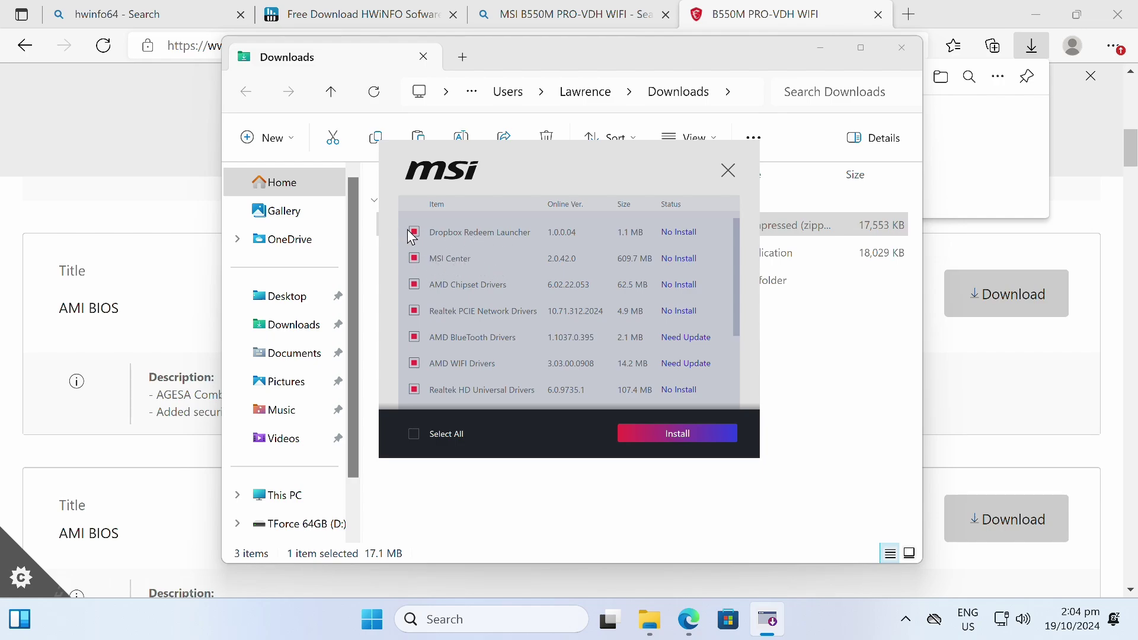
mouse_move(736, 244)
left_mouse_down()
mouse_move(737, 264)
mouse_move(740, 252)
left_mouse_up()
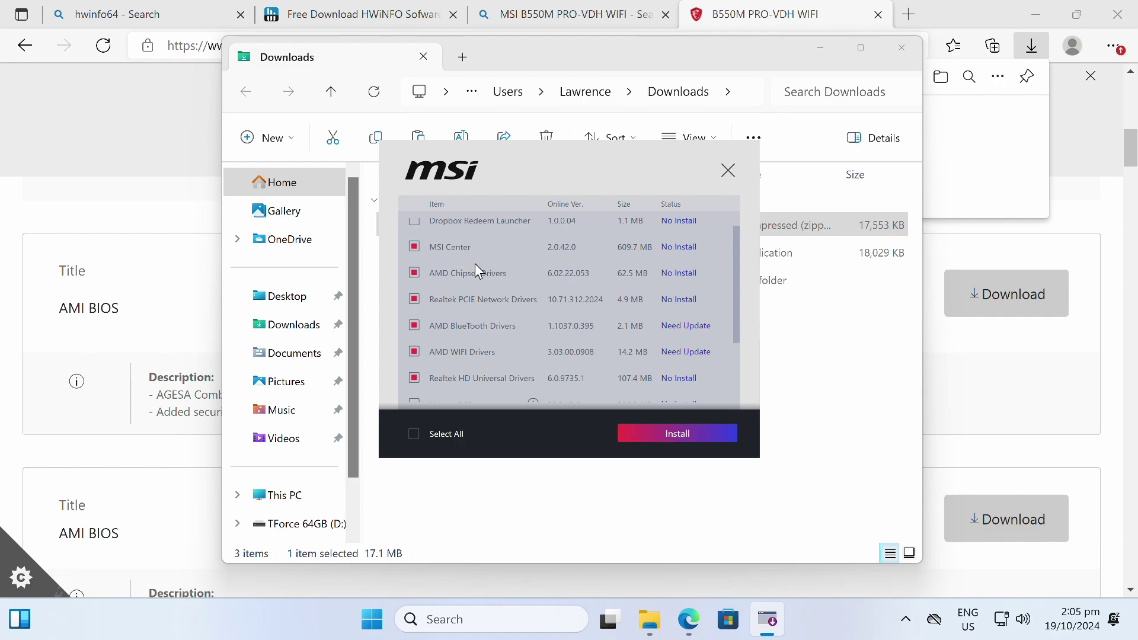
scroll(733, 290, "up", 1)
left_click(682, 431)
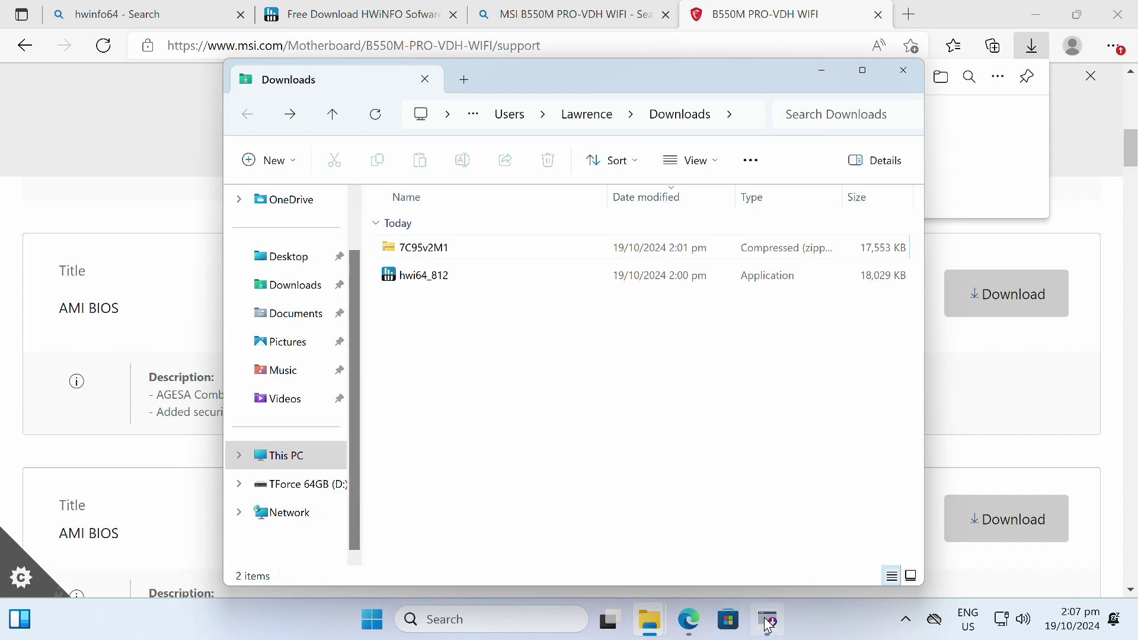
- Extract the 7C95v2M1 archive into a 7C95v2M1 folder inside Downloads
left_click(769, 624)
left_click(539, 533)
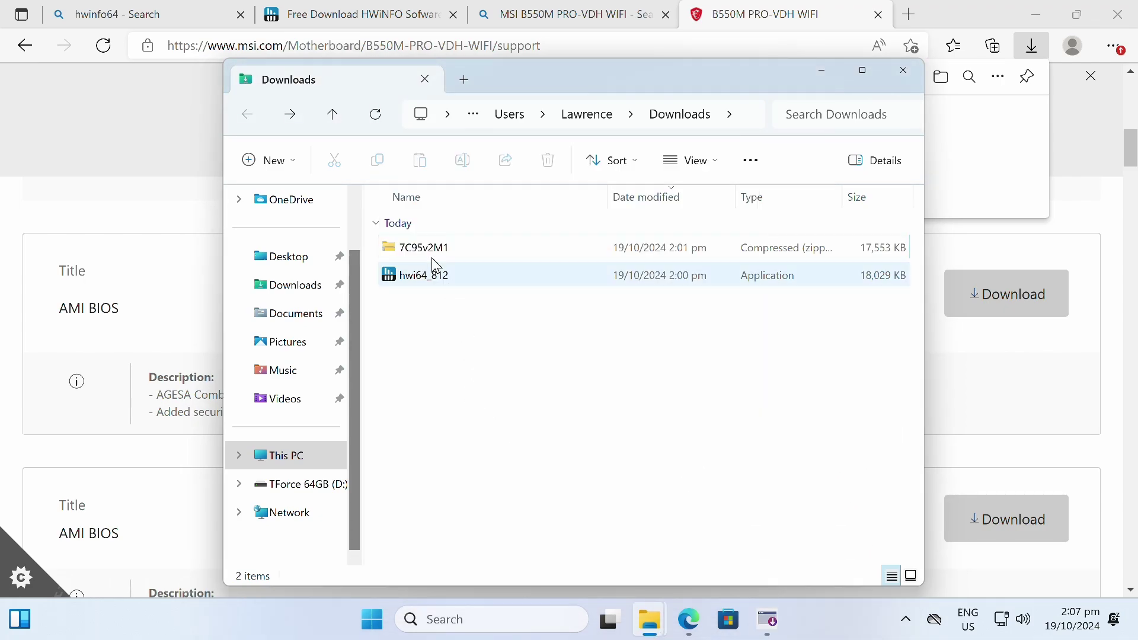
left_click(471, 246)
right_click(471, 246)
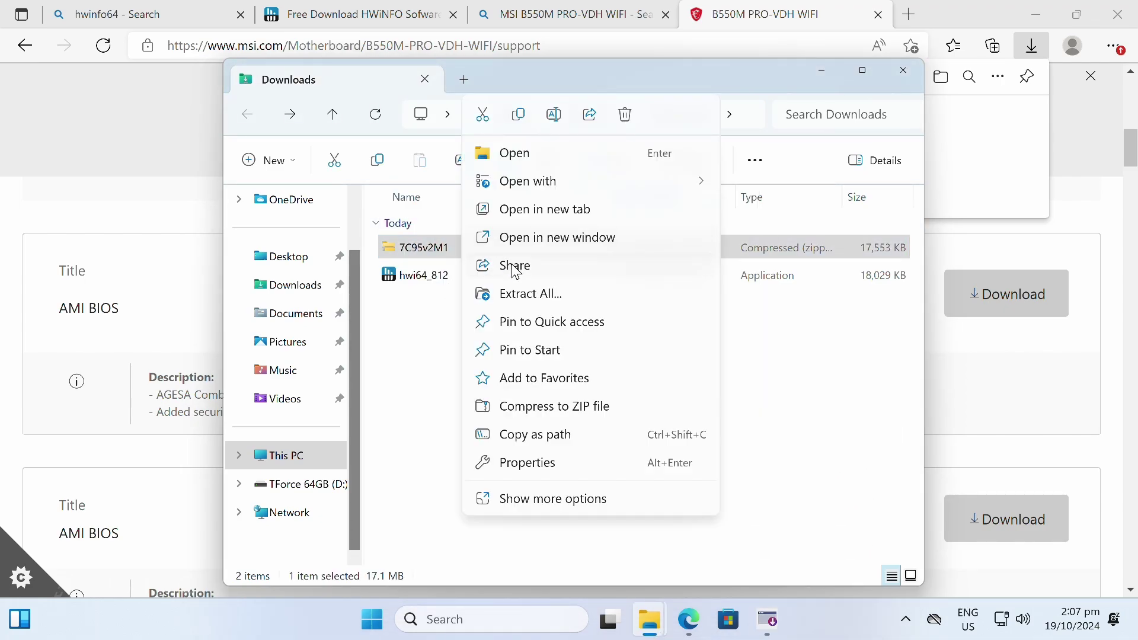
left_click(569, 295)
left_click(708, 484)
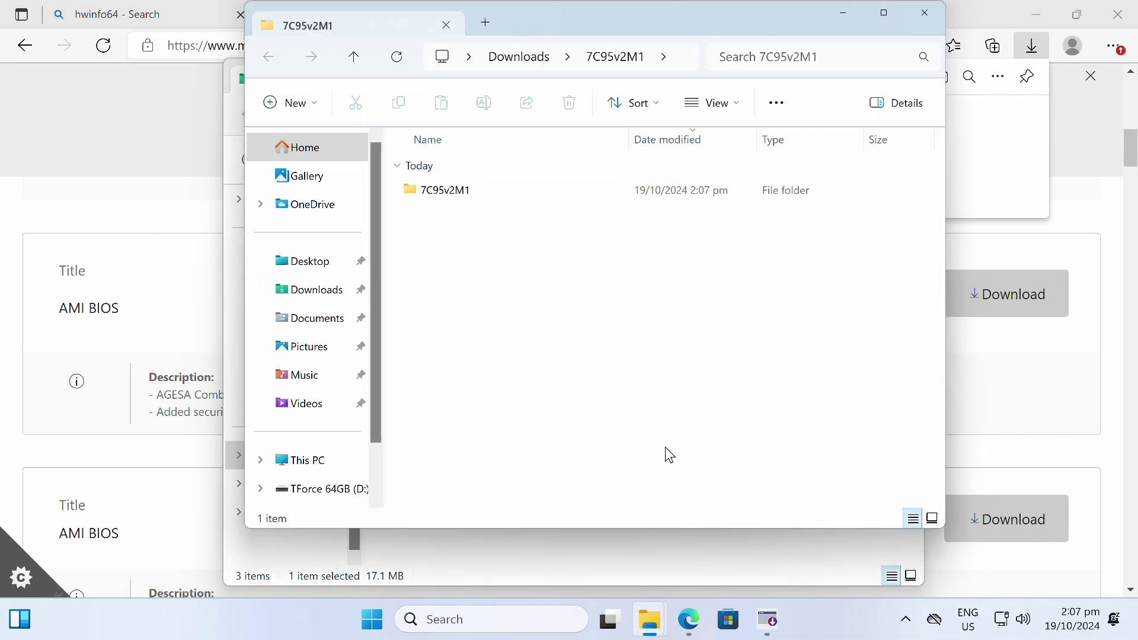
- Copy 7C95v2x and E7C95AMS.2M1 from the extracted folder into BIOS\MSI B550 pro VDH wifi on the TForce 64GB (D:) drive, and clear away the folder windows
double_click(494, 192)
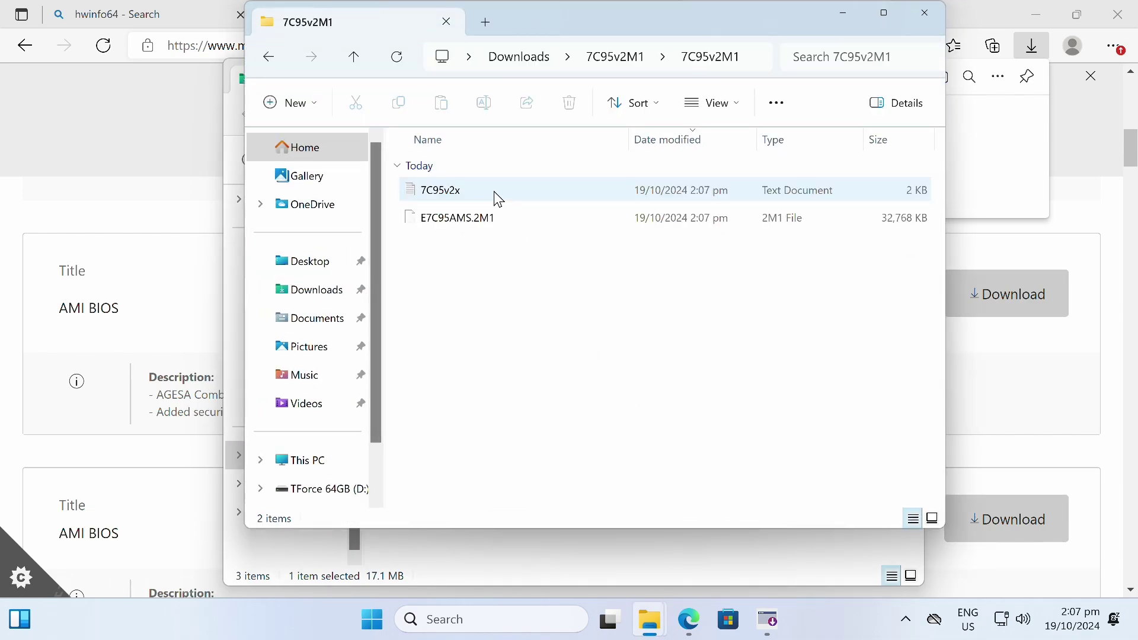
left_click_drag(517, 269, 460, 185)
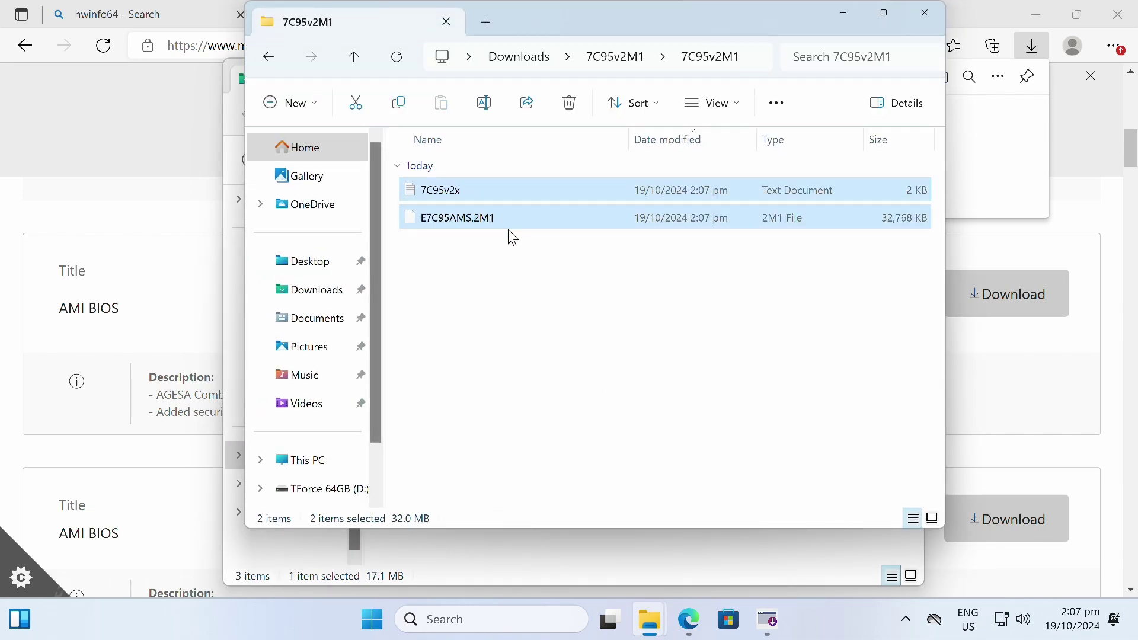
key("ctrl+c")
left_click(323, 487)
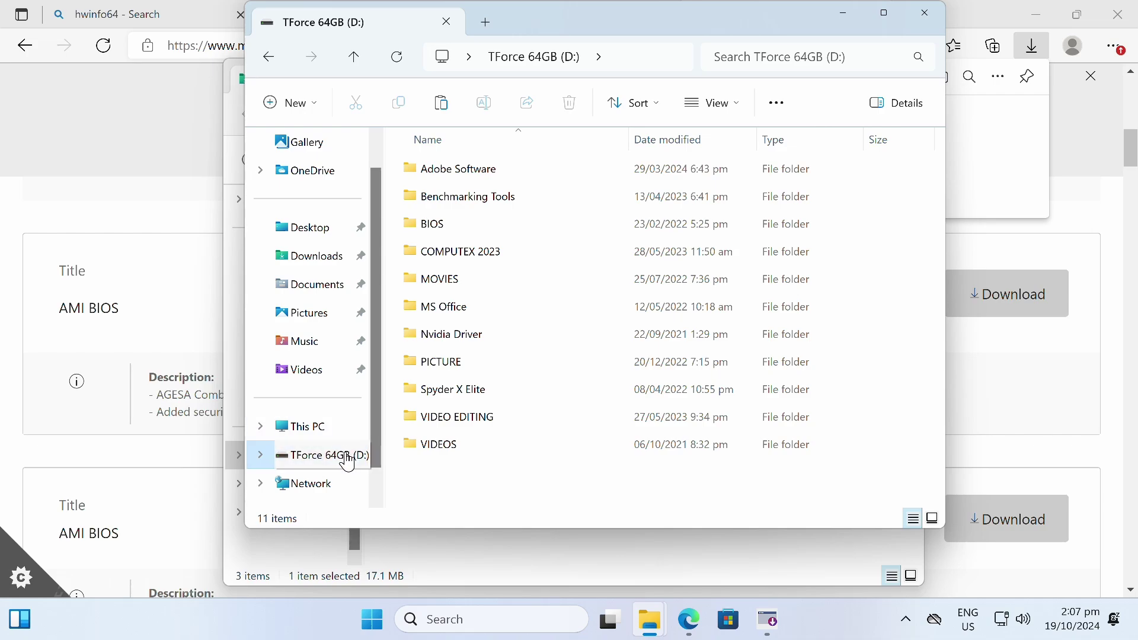
double_click(432, 224)
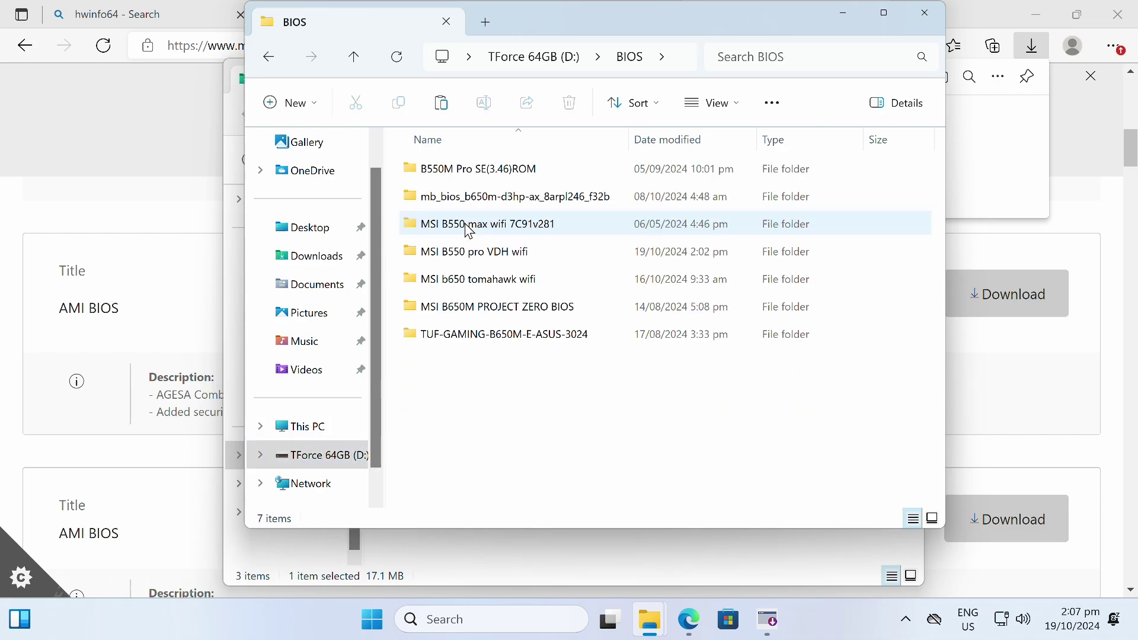
double_click(484, 253)
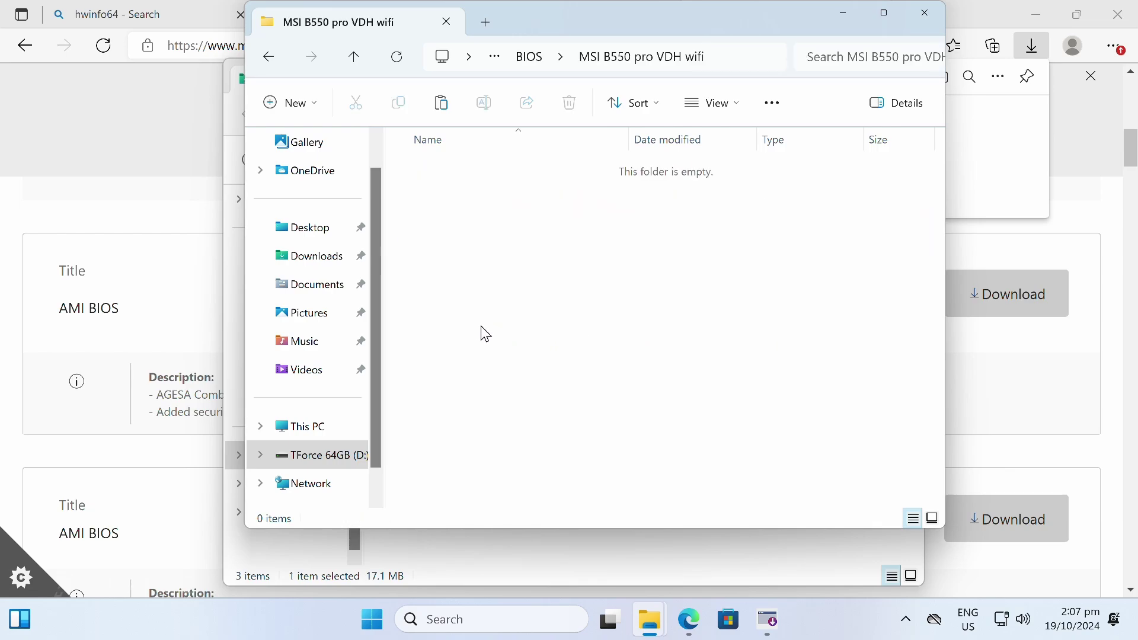
key("ctrl+v")
left_click(490, 268)
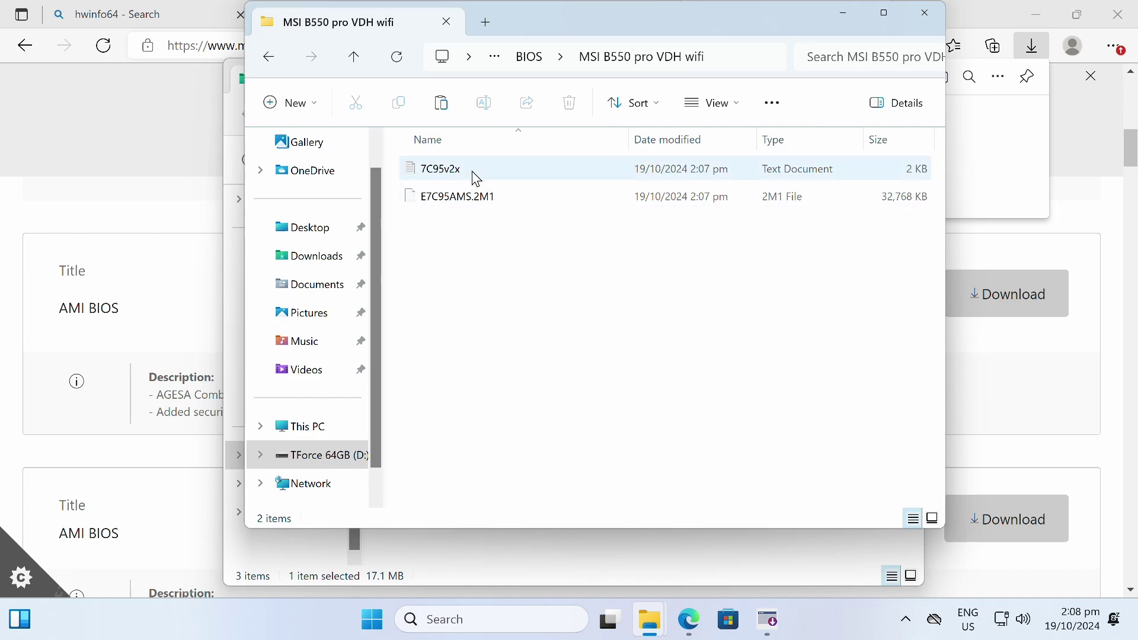
key("alt+F4")
left_click(821, 70)
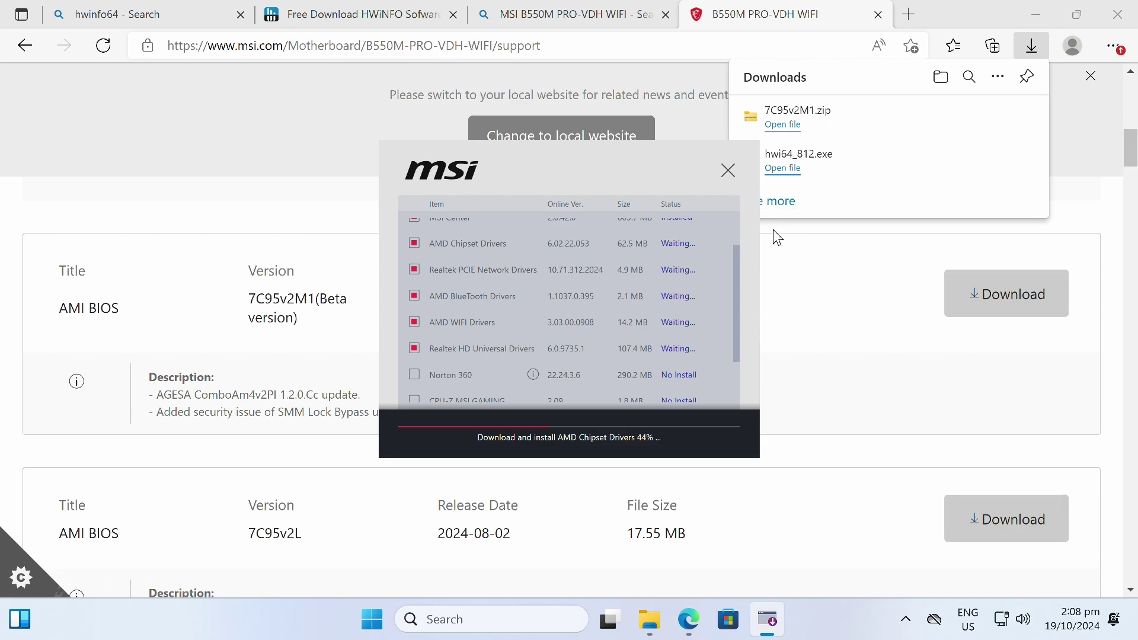
- On the B550M PRO-VDH WIFI support page, go to the Driver downloads and examine the Win11 64 system and chipset drivers
left_click(367, 214)
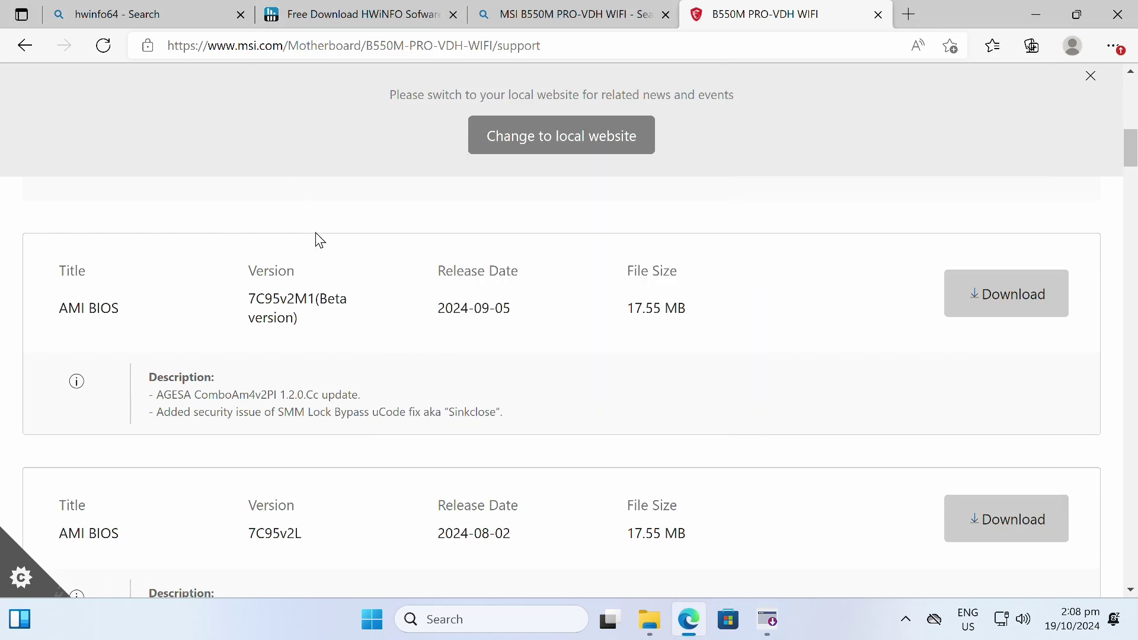
scroll(326, 283, "up", 5)
scroll(343, 356, "down", 3)
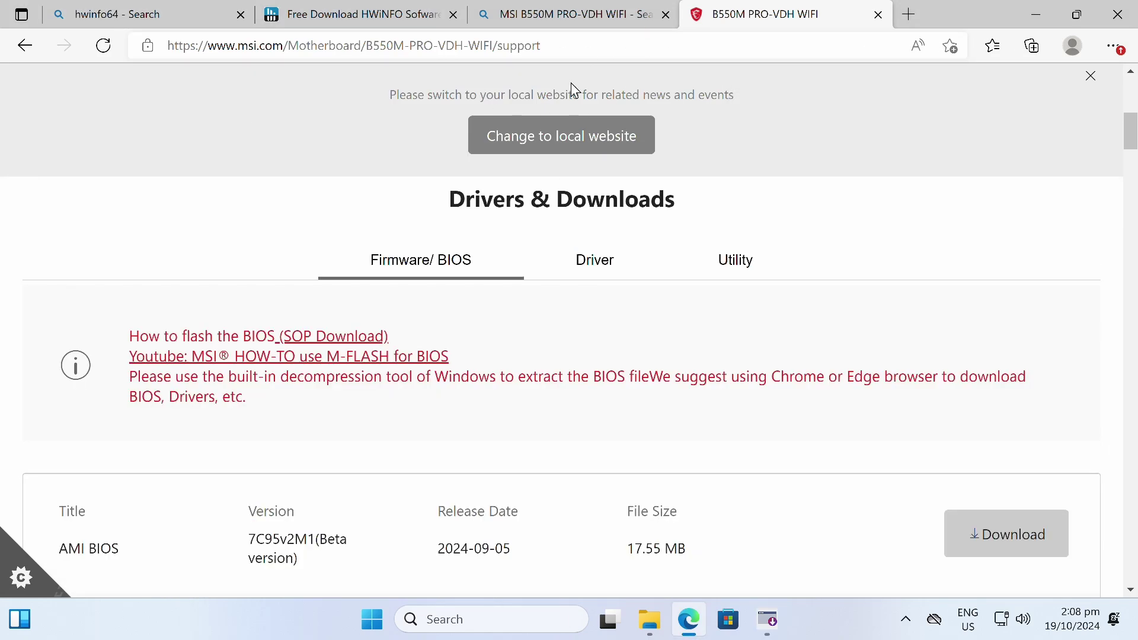
scroll(343, 348, "up", 8)
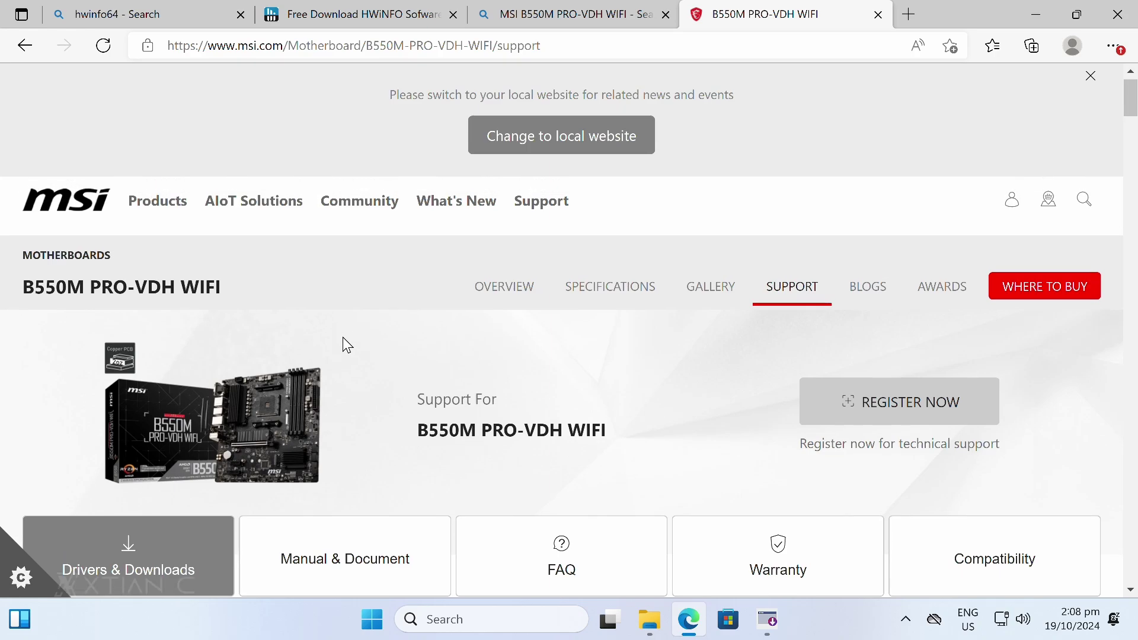
scroll(338, 306, "down", 6)
scroll(368, 374, "down", 3)
scroll(439, 297, "up", 1)
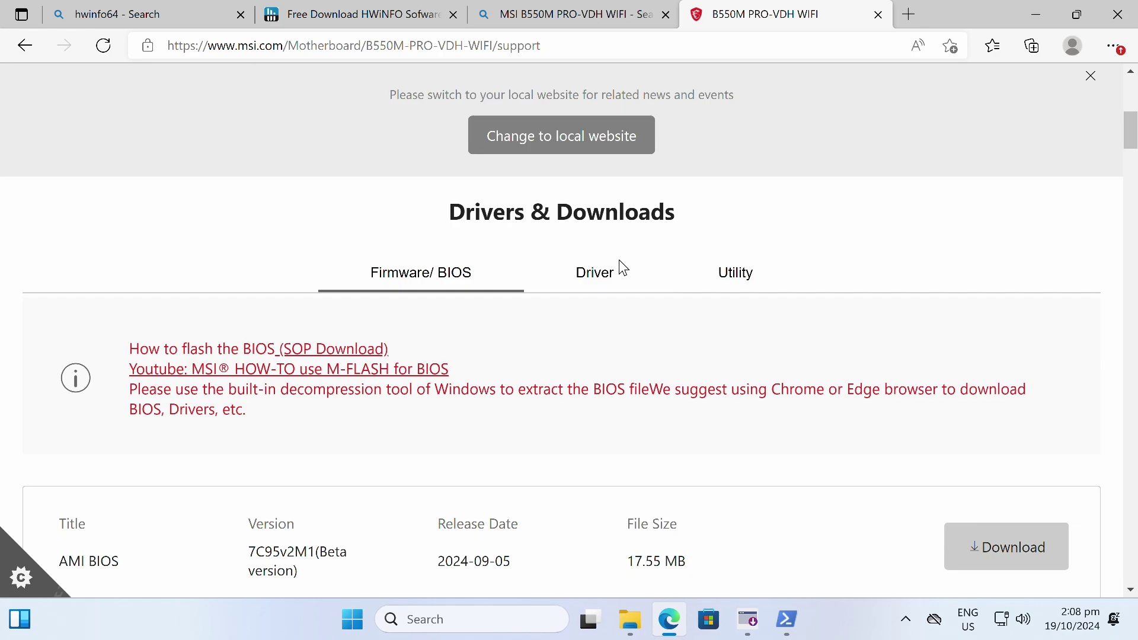
left_click(594, 283)
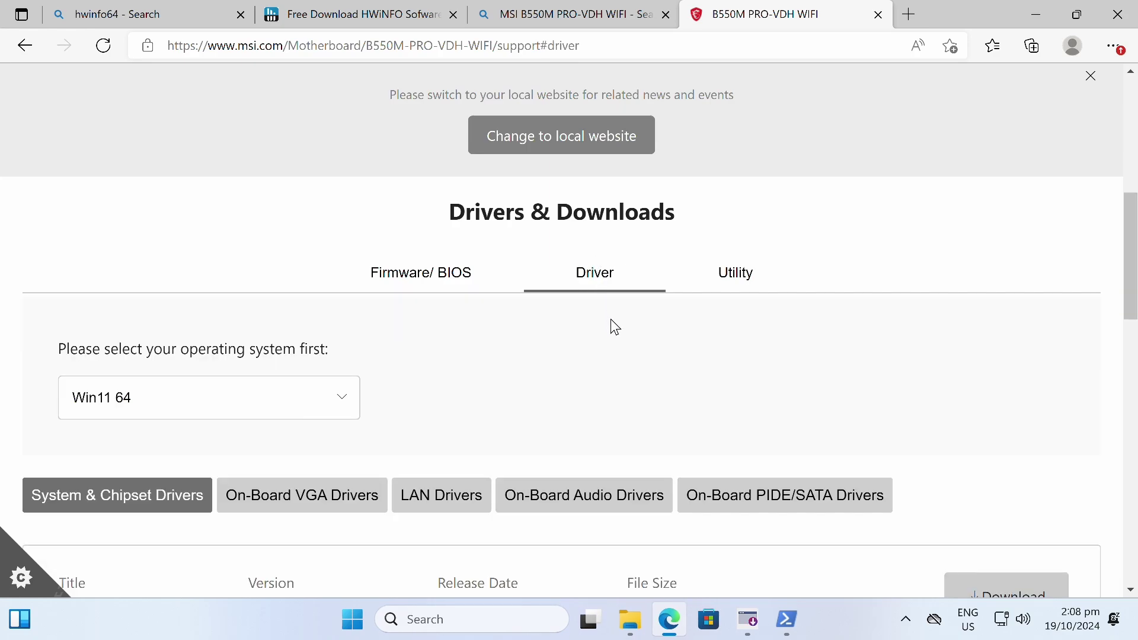
scroll(617, 337, "down", 3)
scroll(617, 337, "up", 1)
left_click(353, 248)
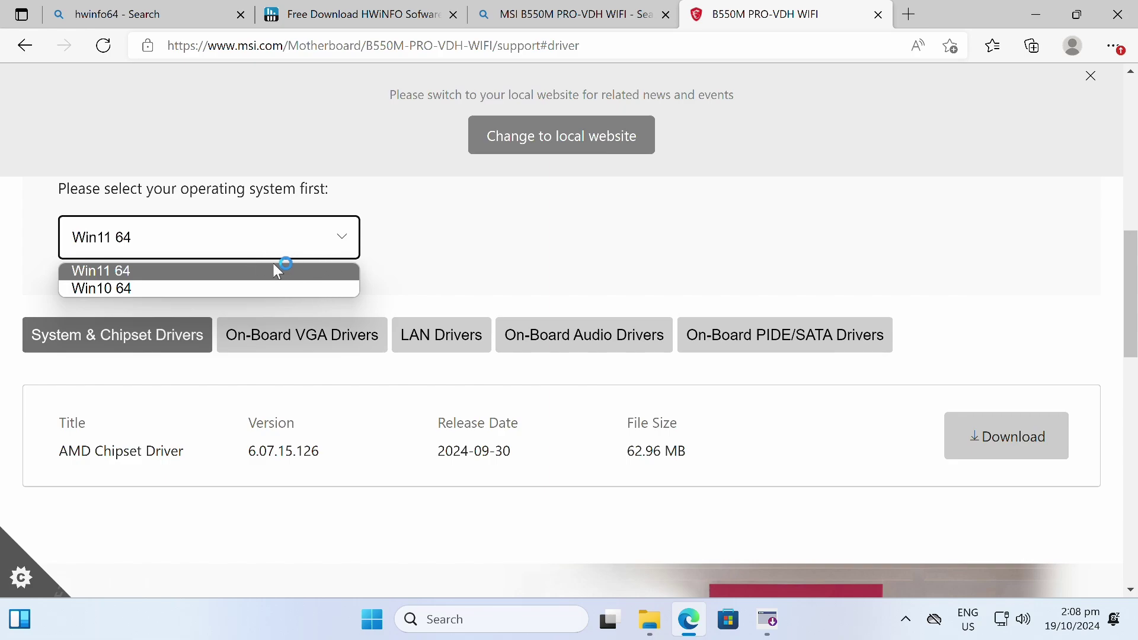
left_click(471, 246)
scroll(403, 290, "down", 3)
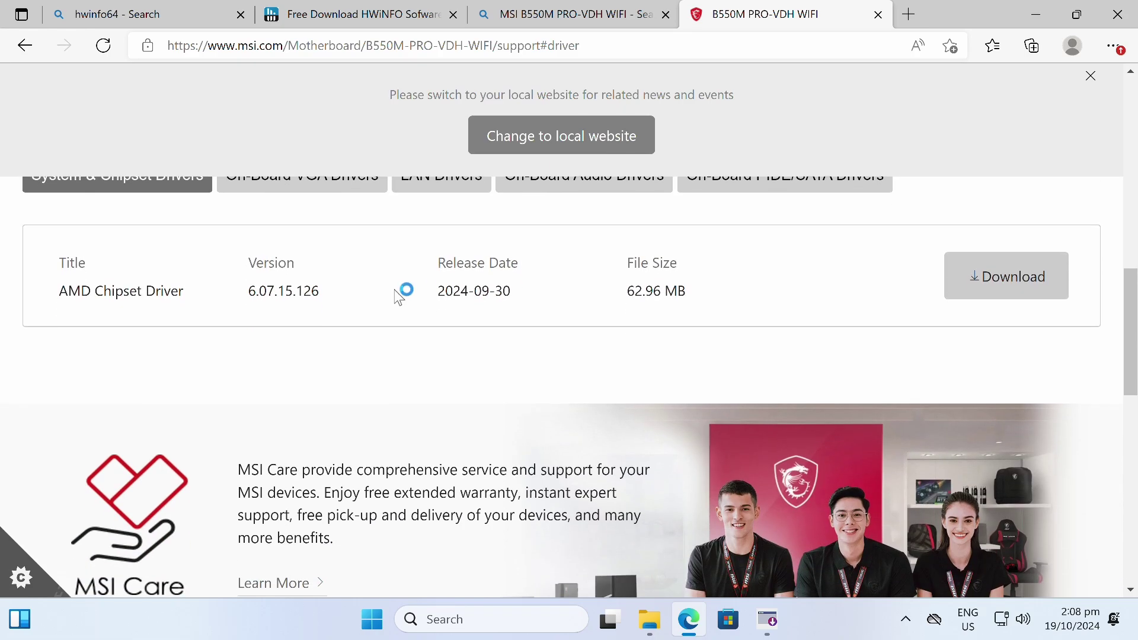
scroll(417, 315, "up", 1)
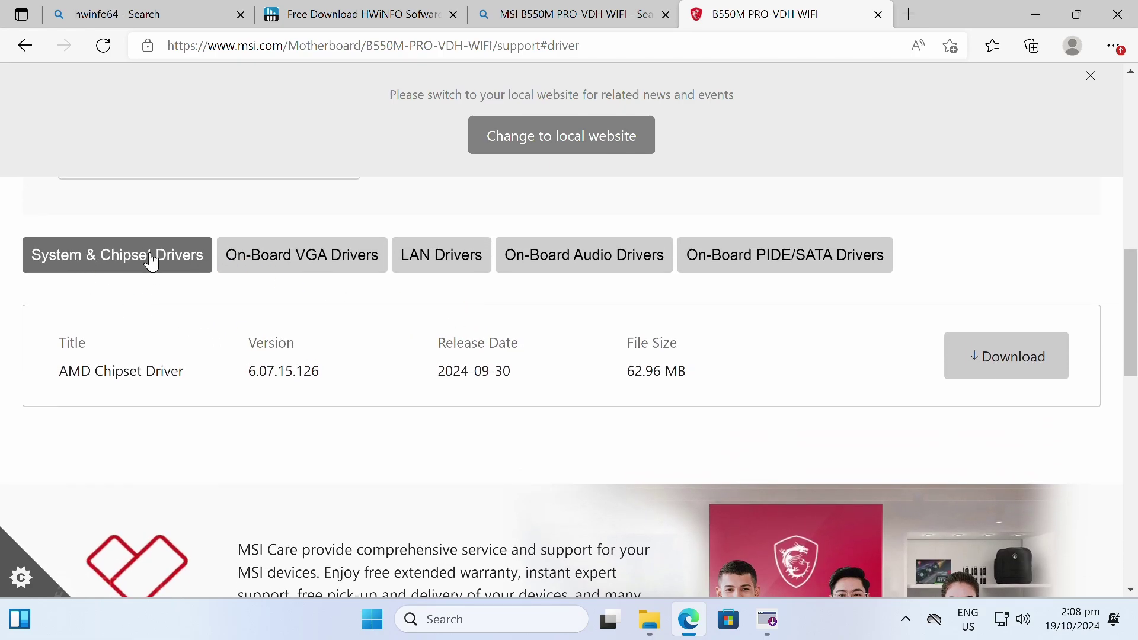
- Look through the on-board VGA, LAN, on-board audio and PIDE/SATA driver downloads for the motherboard
left_click(306, 265)
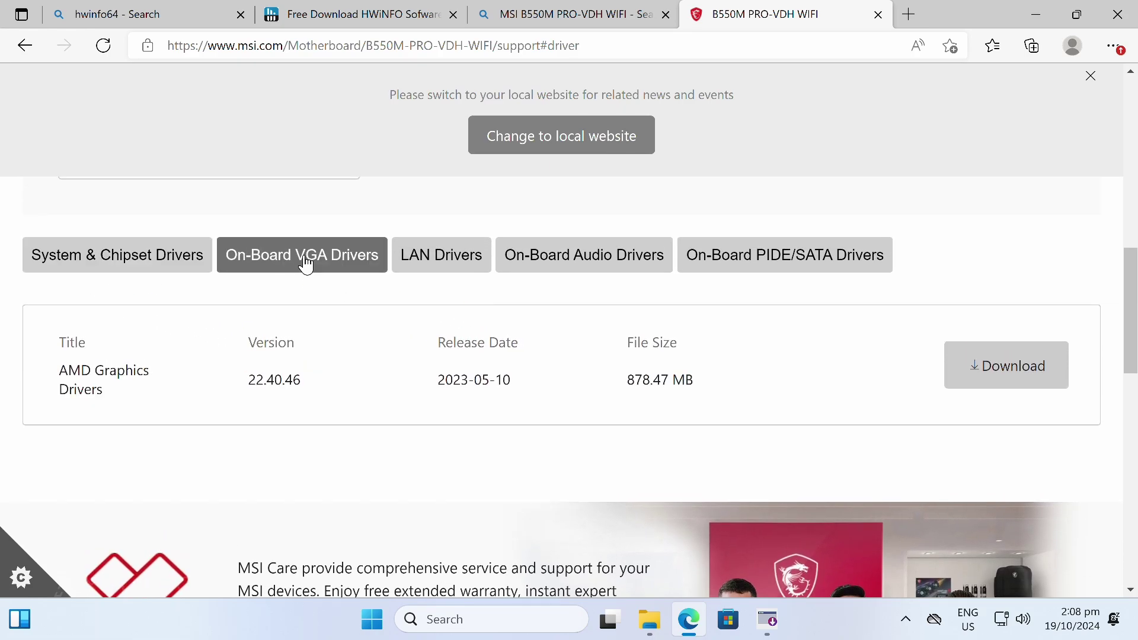
left_click(464, 266)
left_click(582, 263)
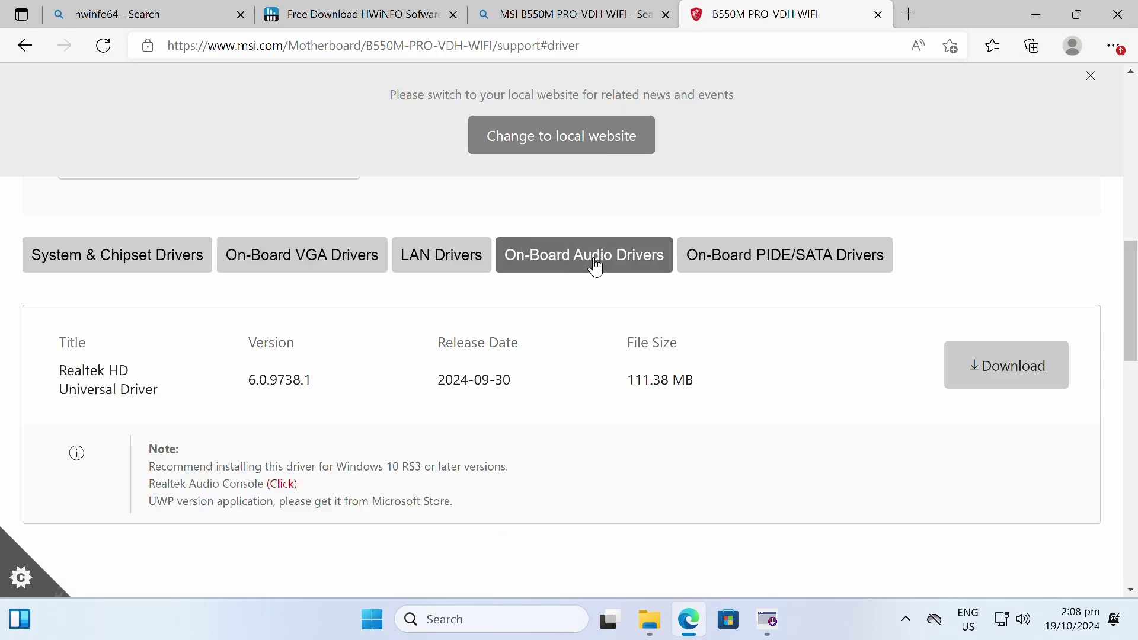
left_click(750, 267)
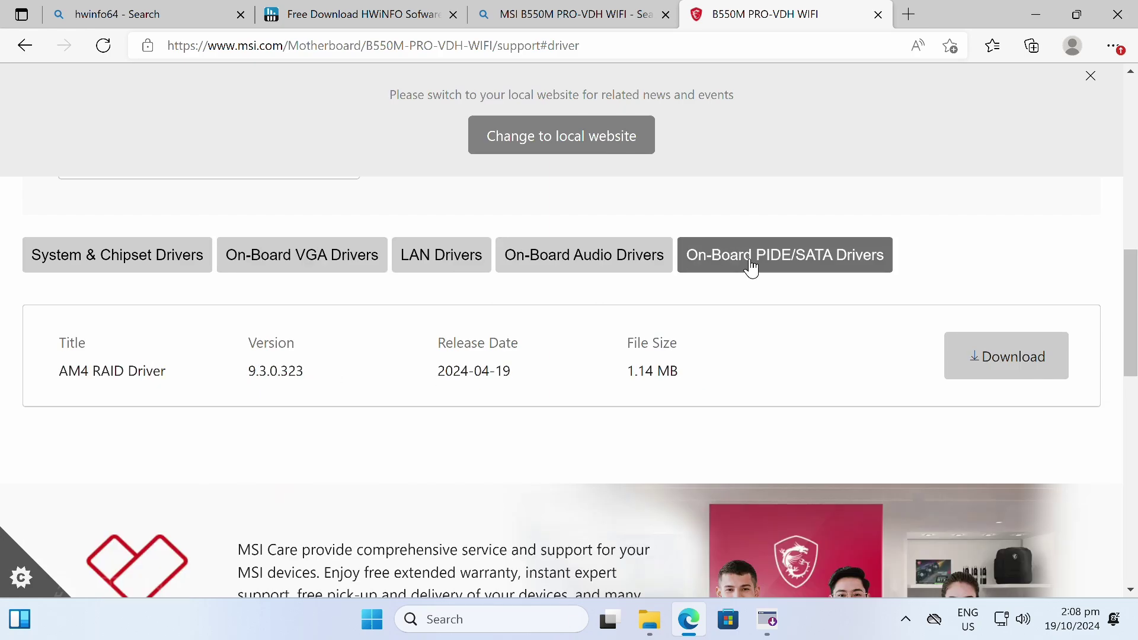
left_click(458, 261)
scroll(550, 371, "down", 3)
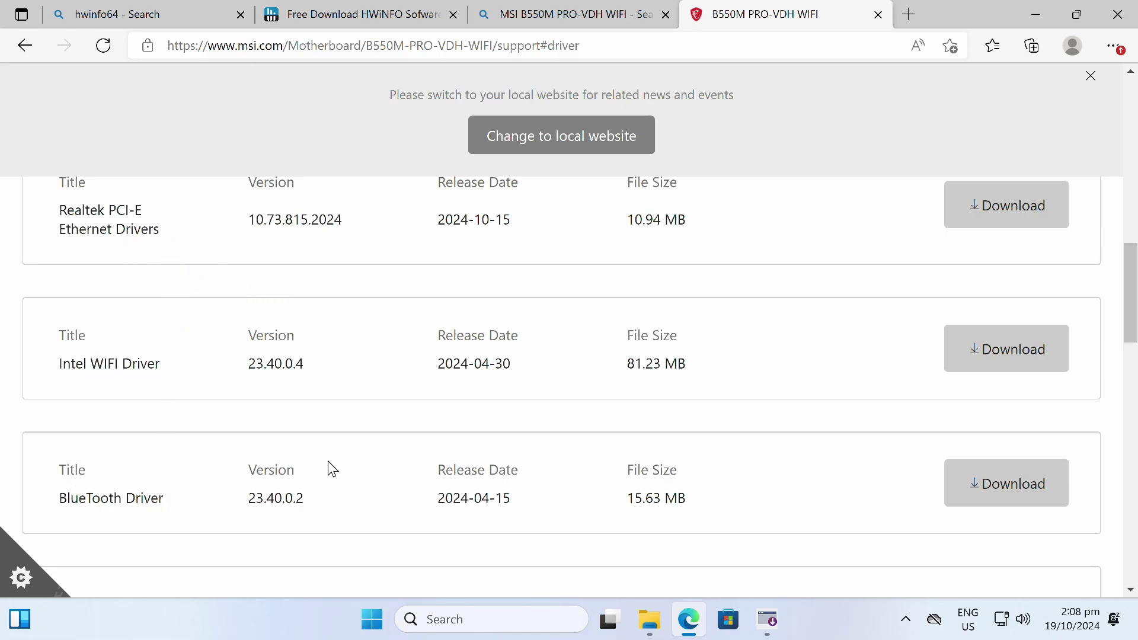
scroll(330, 463, "up", 1)
scroll(530, 398, "up", 1)
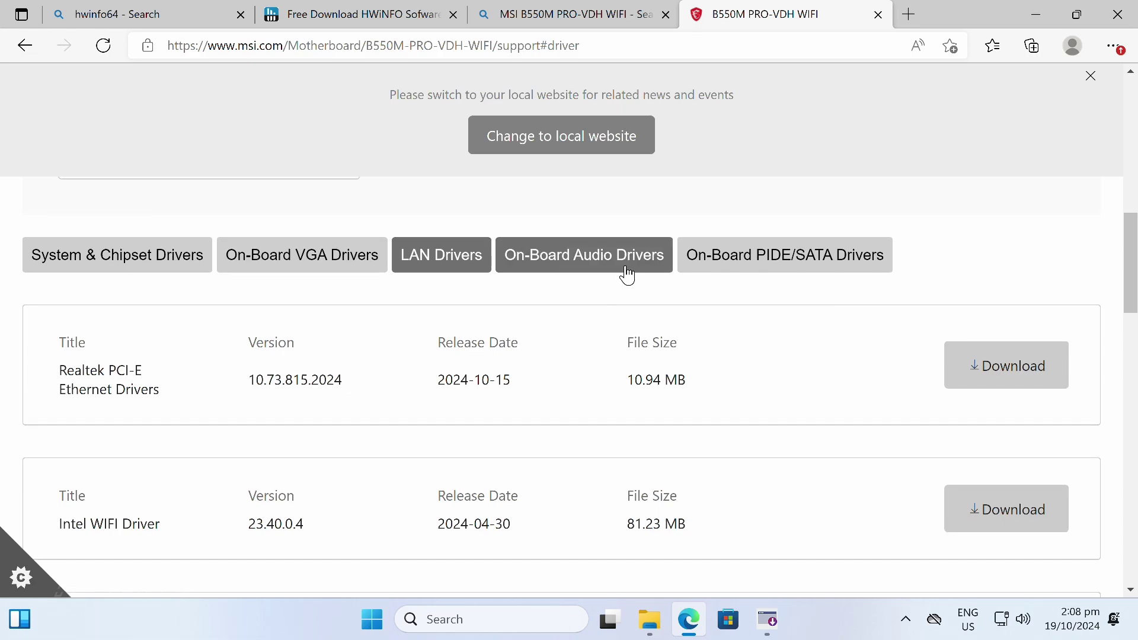
- Set the browser aside and check the progress of the MSI driver installation
left_click(1036, 14)
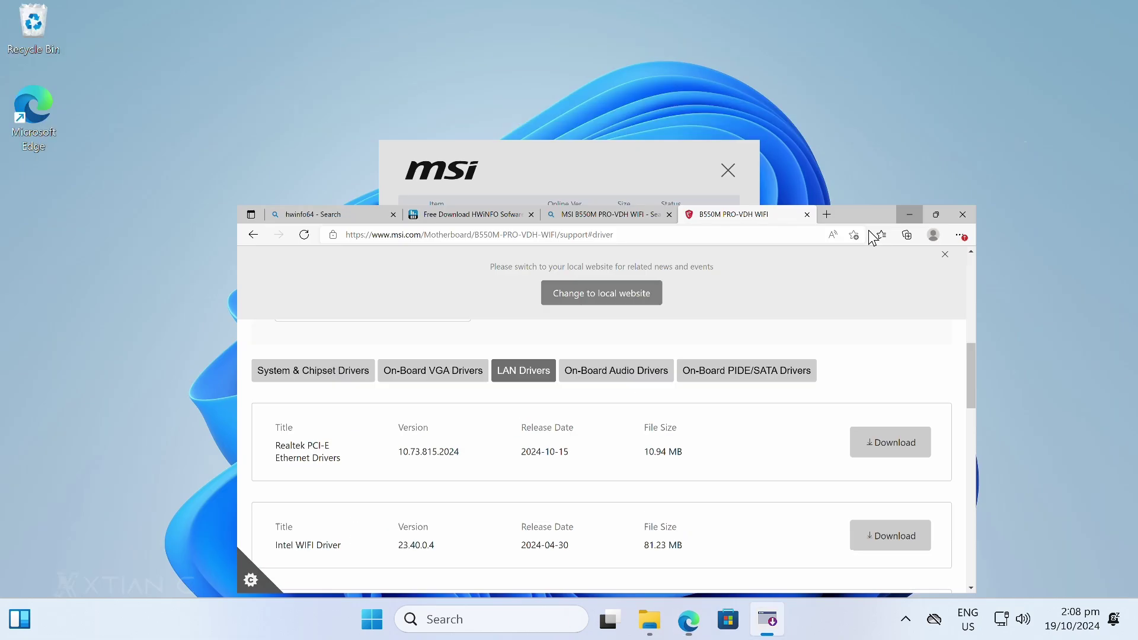
left_click_drag(603, 157, 615, 156)
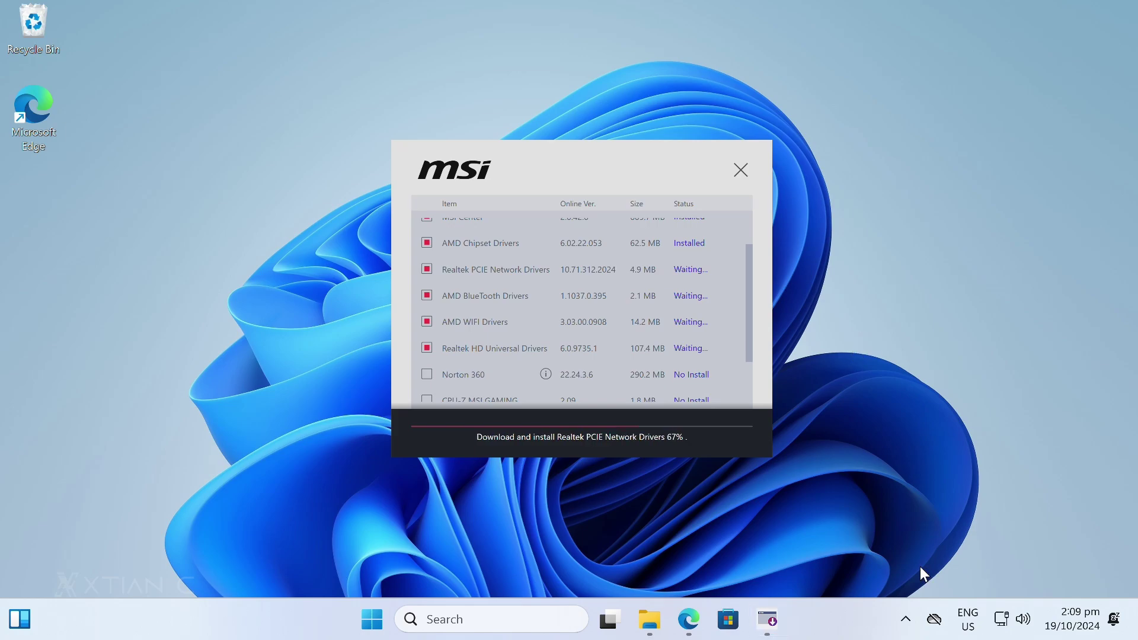
left_click(688, 620)
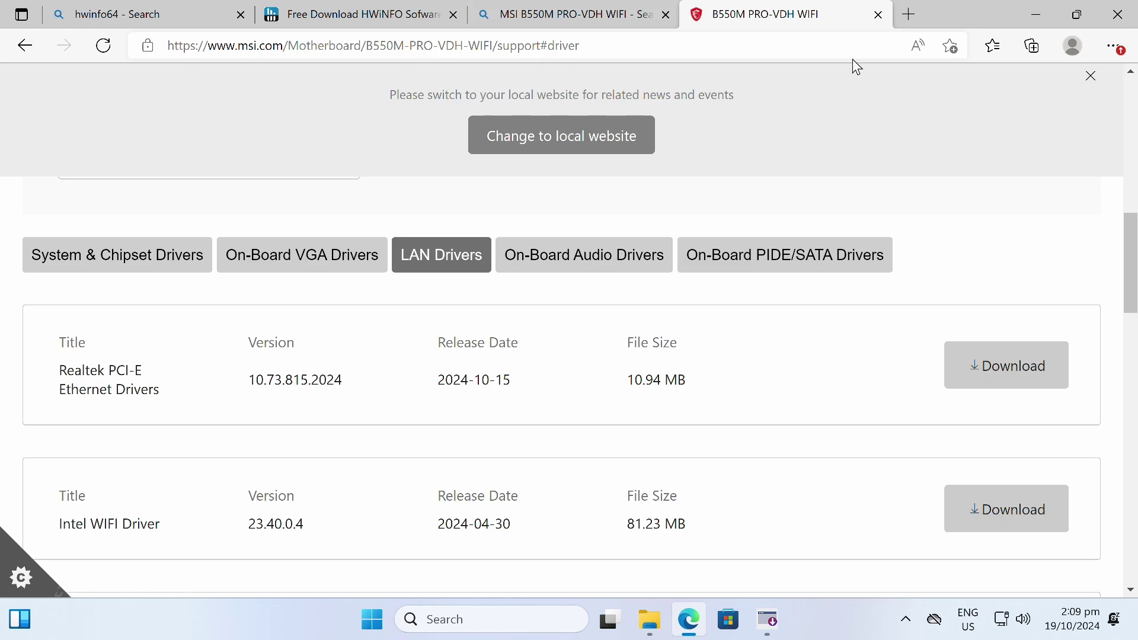
left_click(909, 14)
left_click(1036, 15)
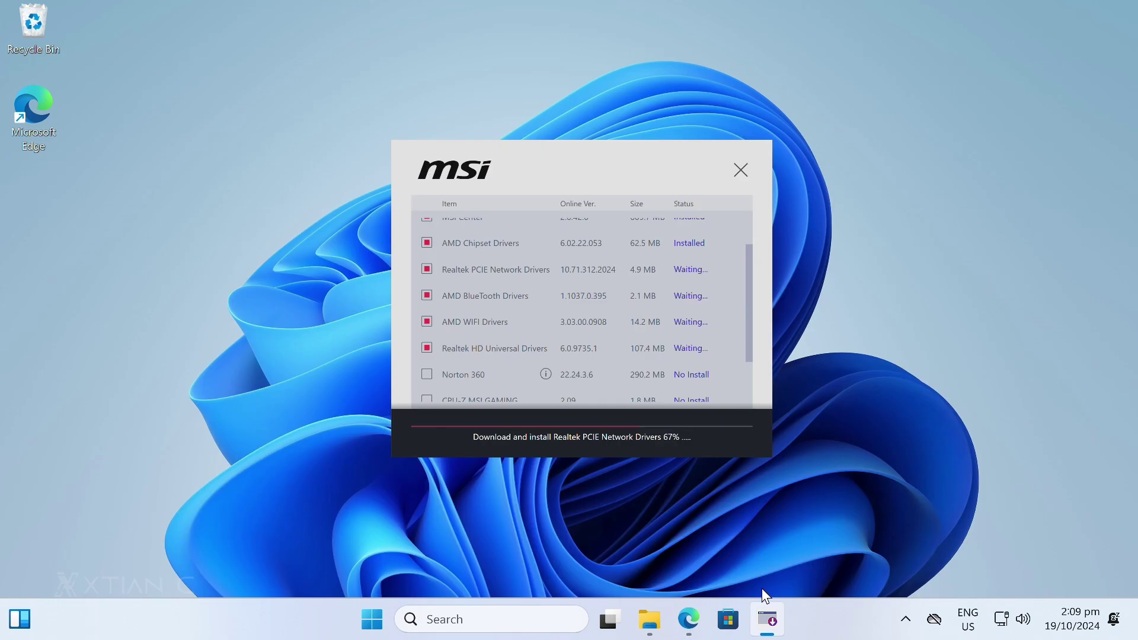
- Bring up the running HWiNFO sensor window, find the graphics card model in its list, and minimize the window
left_click(905, 619)
left_click(870, 568)
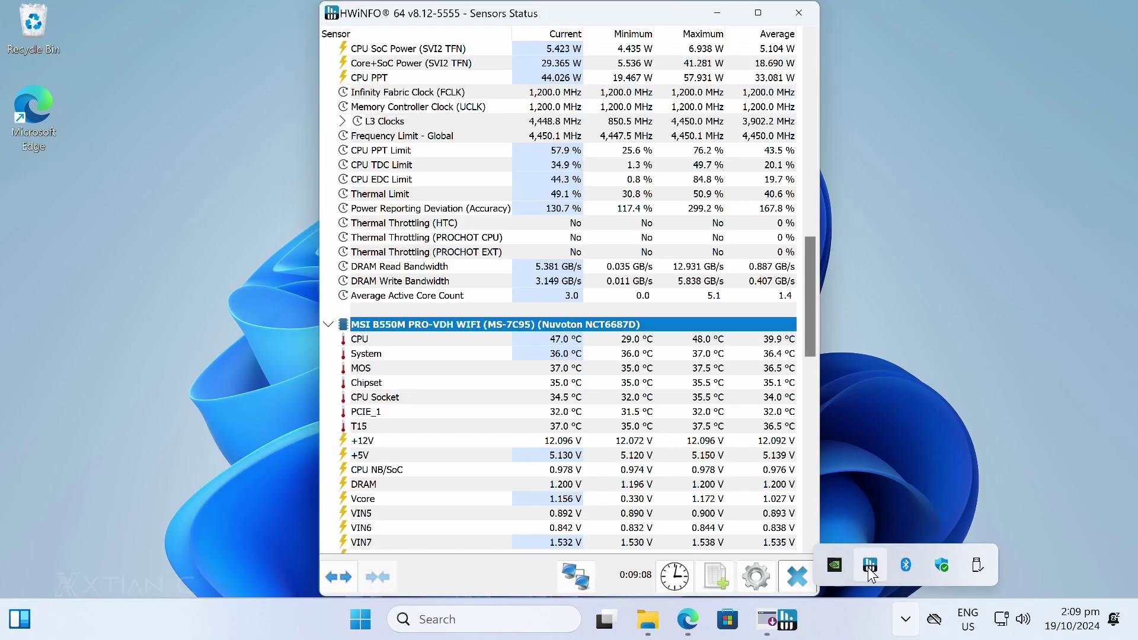
left_click_drag(809, 290, 802, 443)
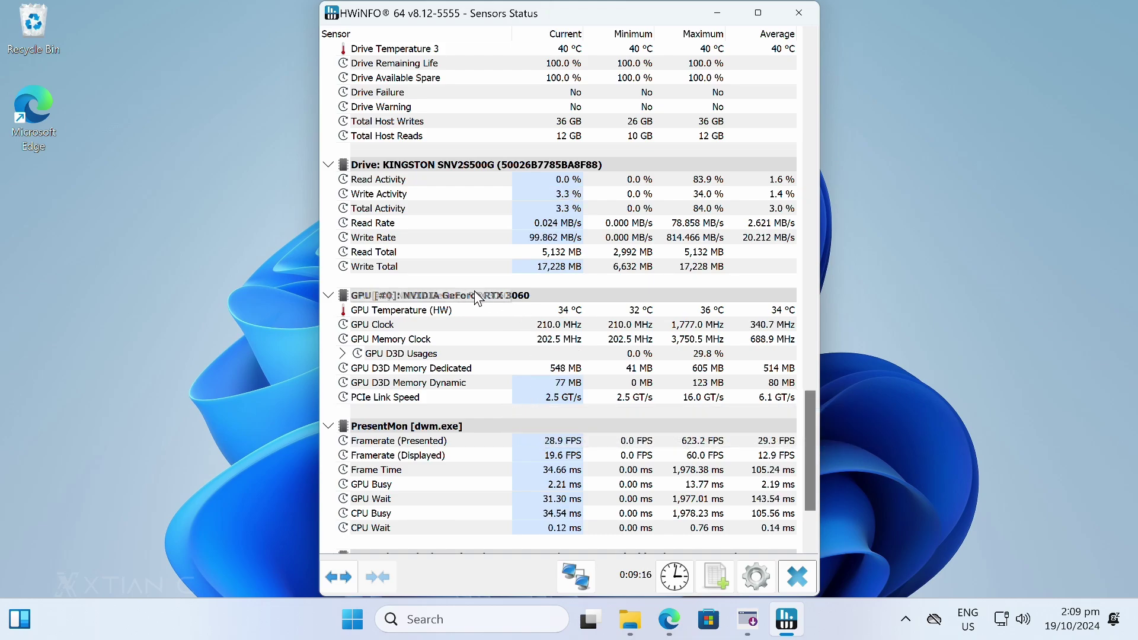
left_click(718, 14)
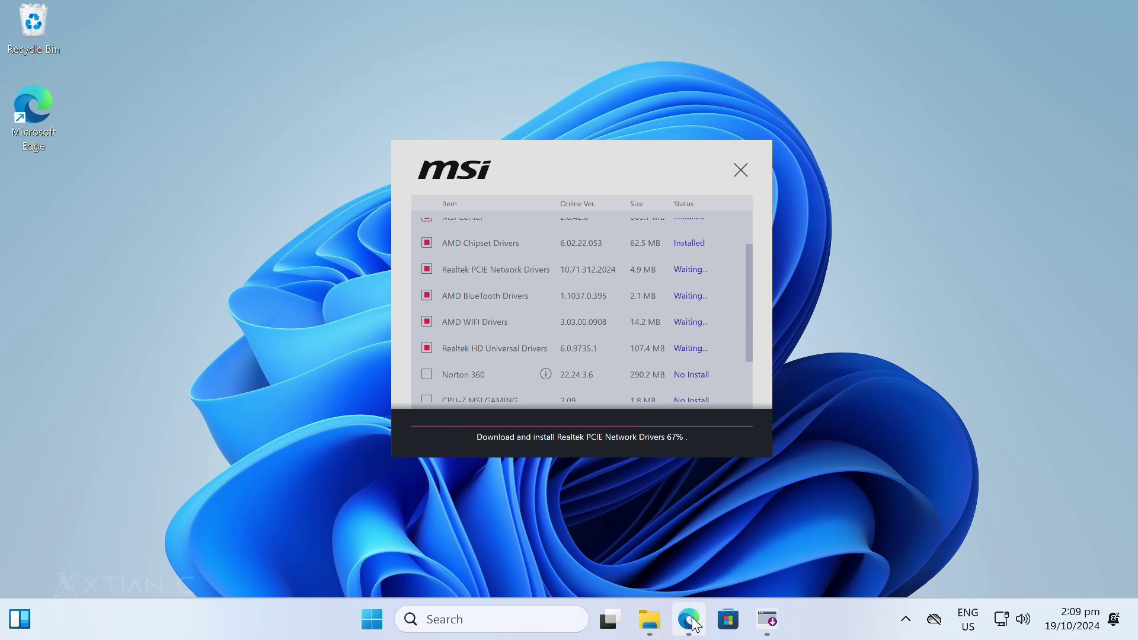
- Switch to Edge, search the web for nvidia drivers in a new tab, and open NVIDIA's driver download page
left_click(687, 619)
left_click(965, 14)
type("Nvidia")
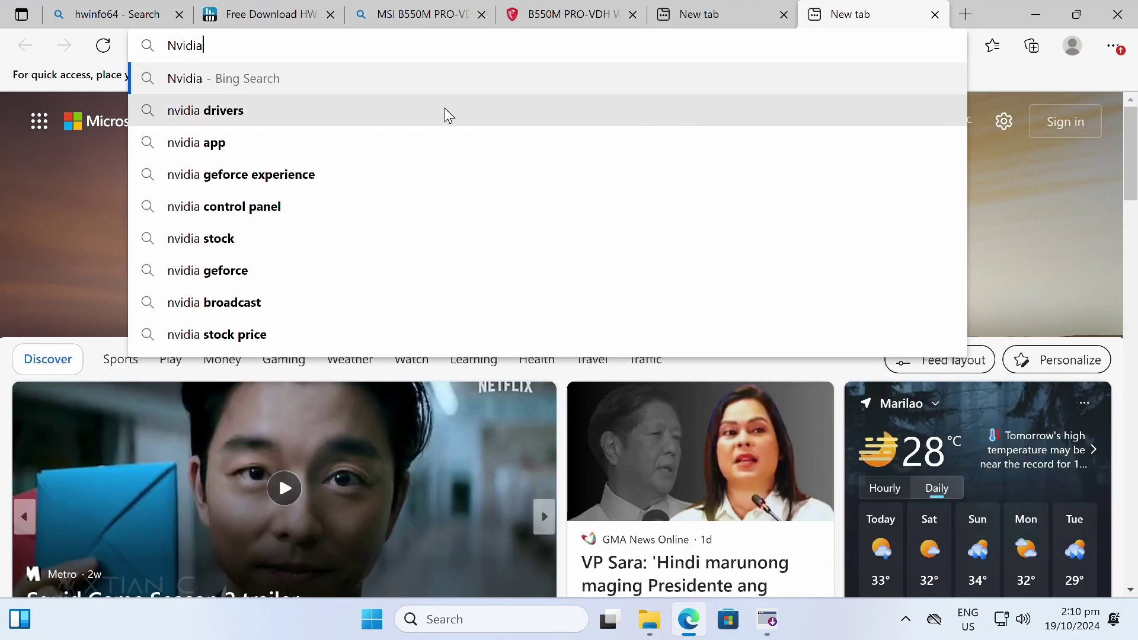
left_click(445, 108)
left_click(439, 188)
- Run a manual driver search for GeForce, GeForce RTX 30 Series, GeForce RTX 3060, choosing the operating system as well
left_click(317, 330)
left_click(246, 391)
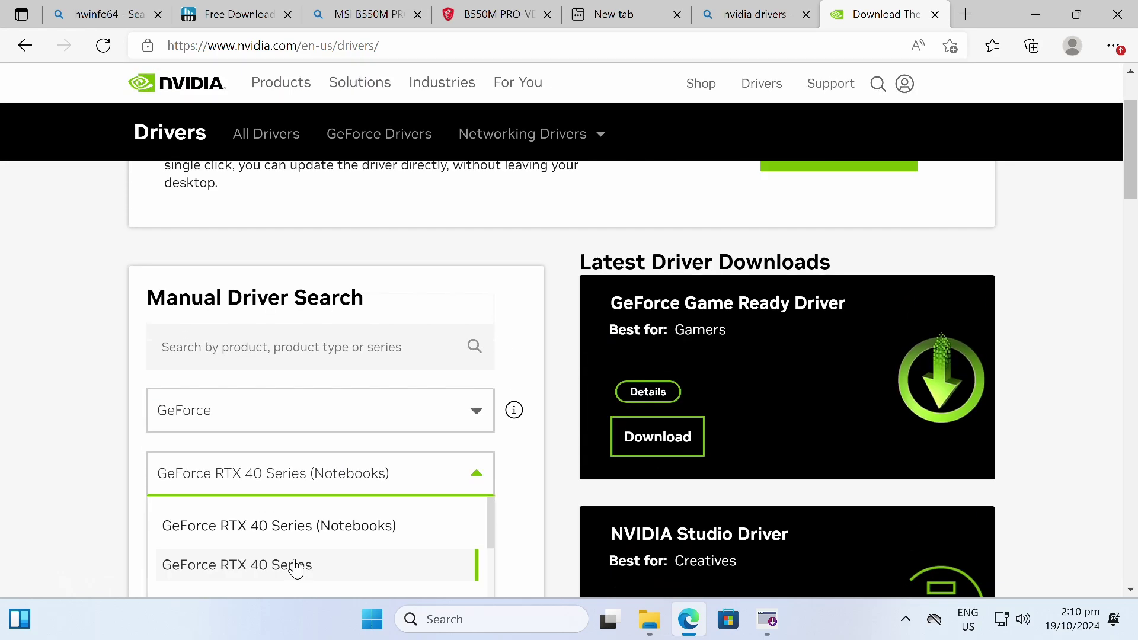
scroll(293, 546, "down", 1)
left_click(295, 556)
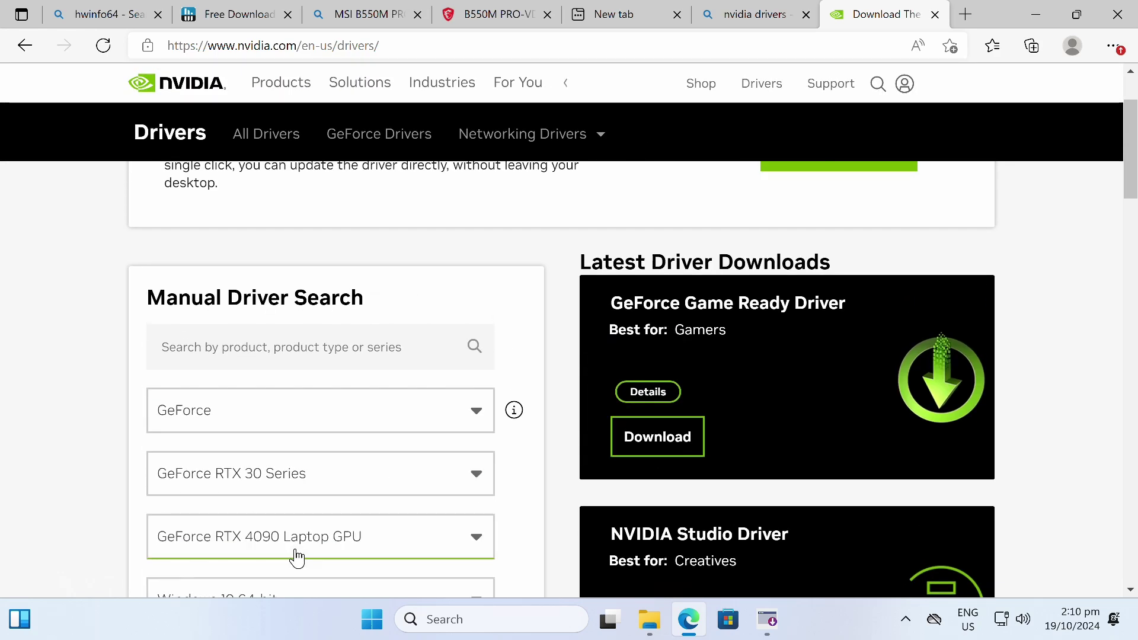
scroll(328, 514, "down", 1)
left_click(312, 492)
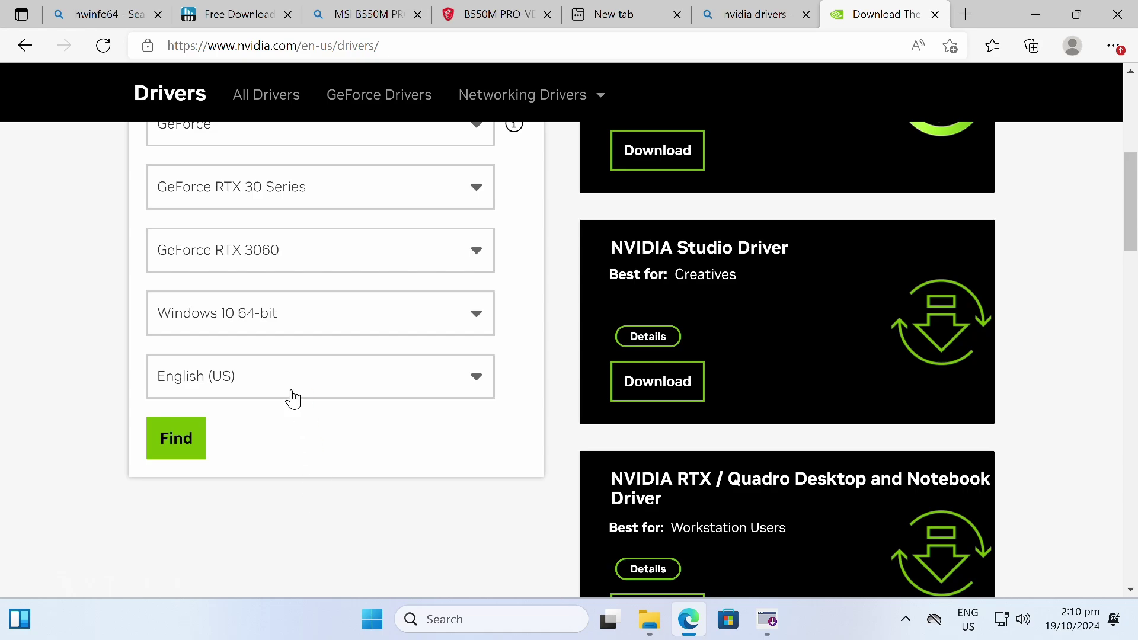
left_click(279, 310)
left_click(253, 401)
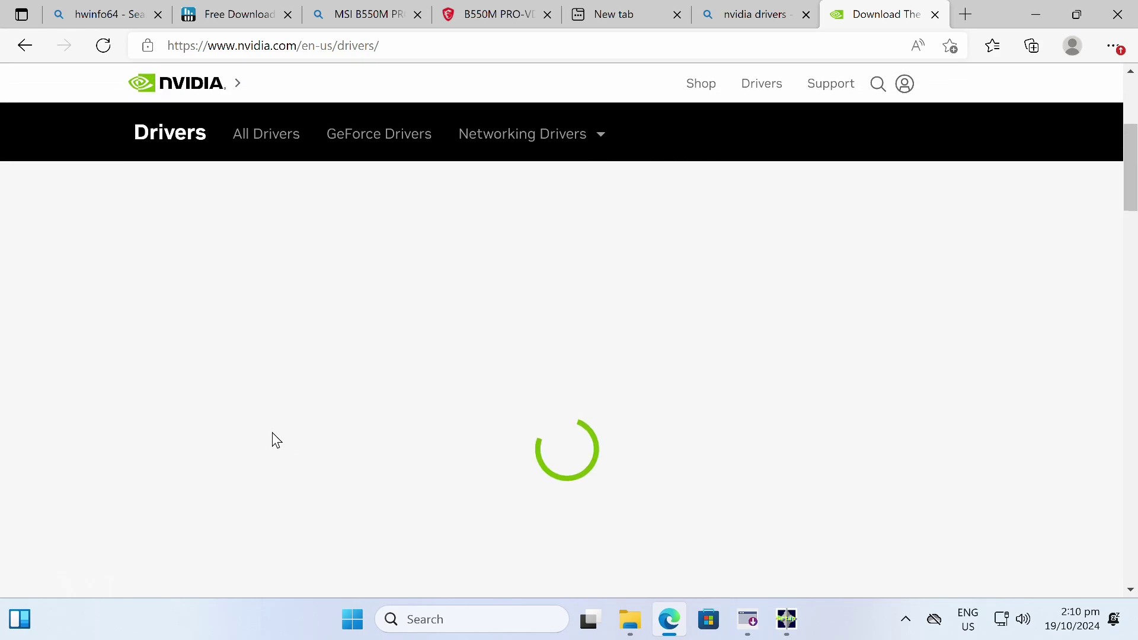
- Open the GeForce Game Ready Driver from the search results and check its version and release details
left_click(182, 565)
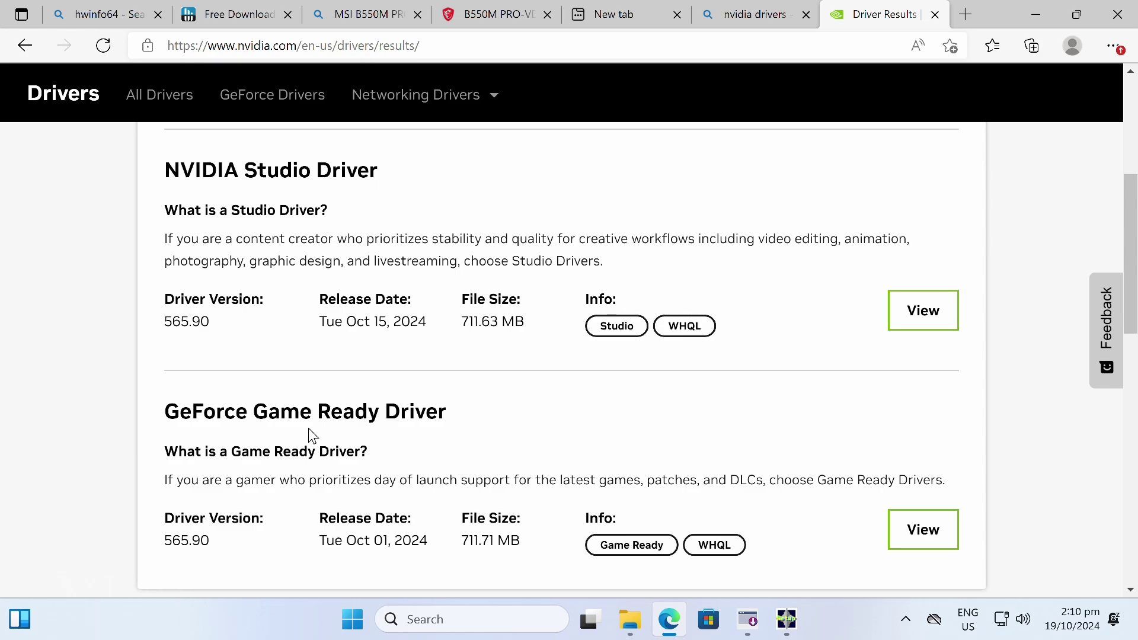
scroll(524, 360, "down", 1)
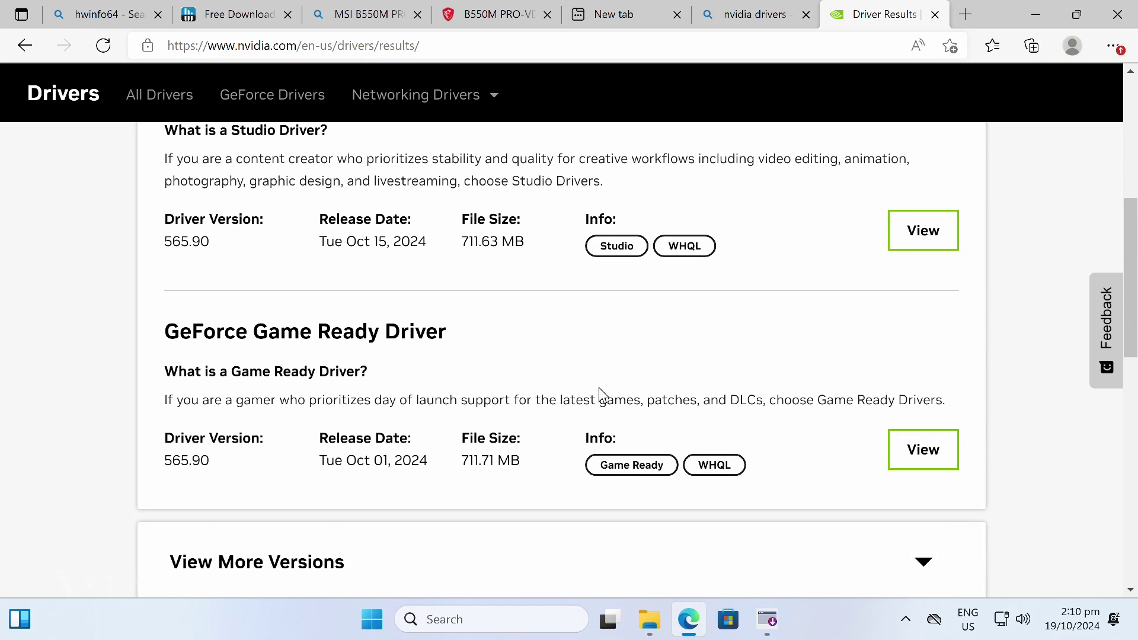
left_click(577, 434)
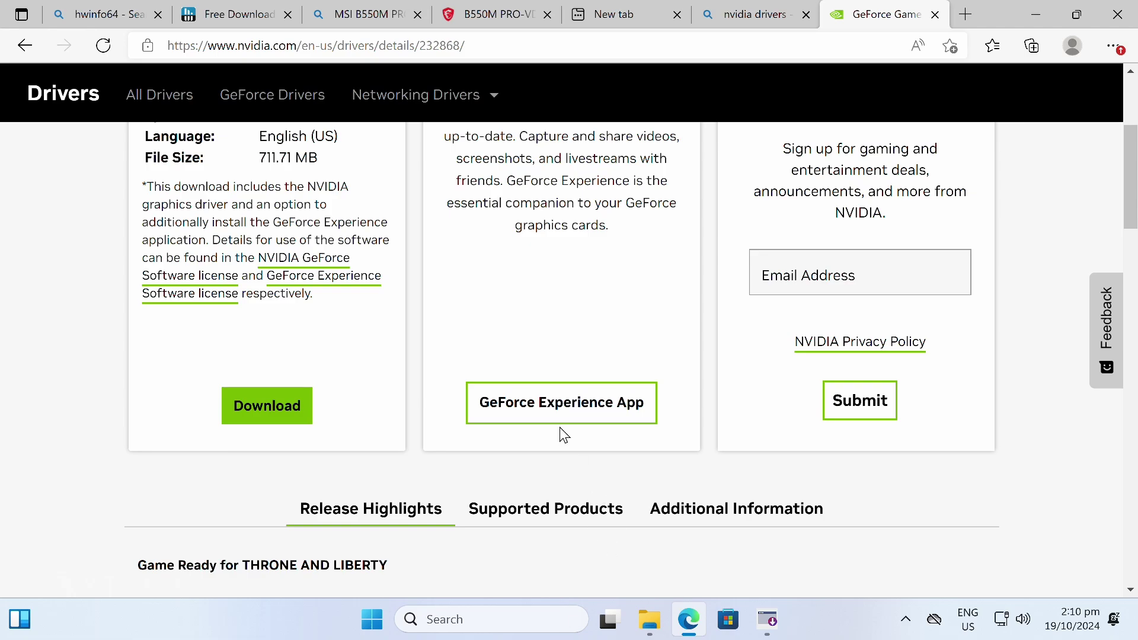
scroll(320, 359, "up", 4)
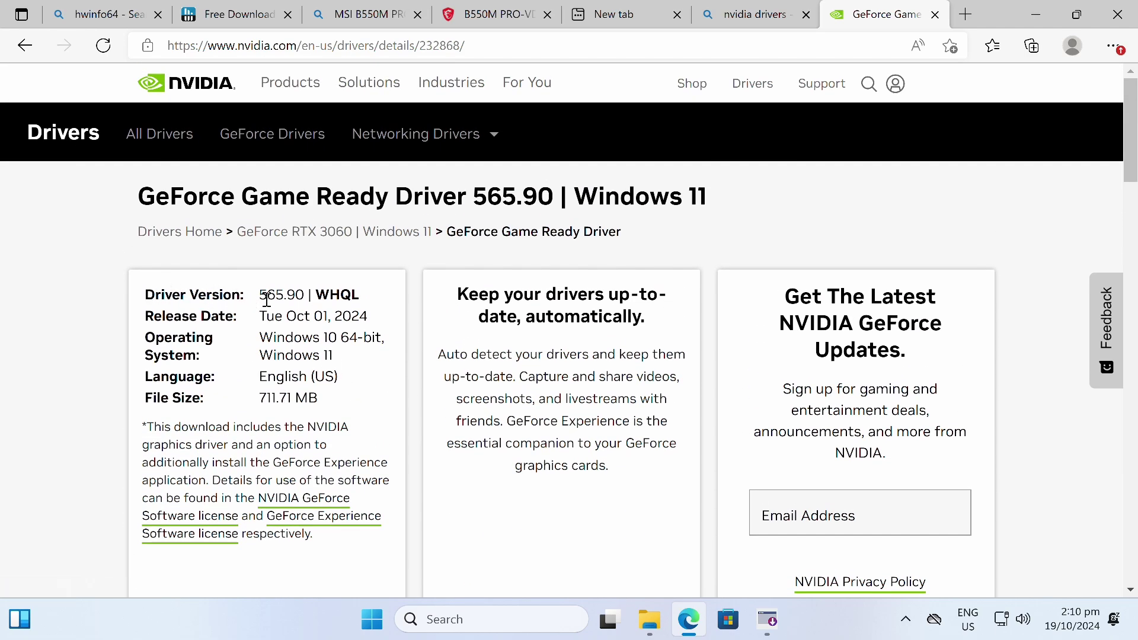
left_click_drag(312, 295, 267, 295)
- Set the browser aside and copy the 565.90 driver installer from the Nvidia Driver folder on TForce 64GB (D:) to the desktop
left_click(643, 604)
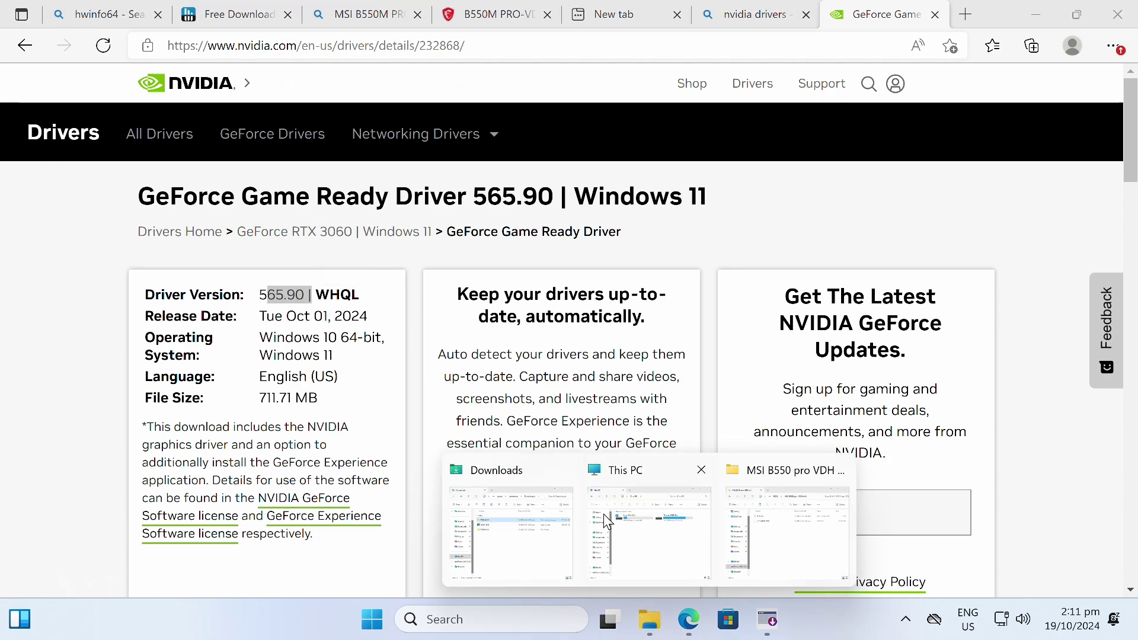
left_click(1036, 14)
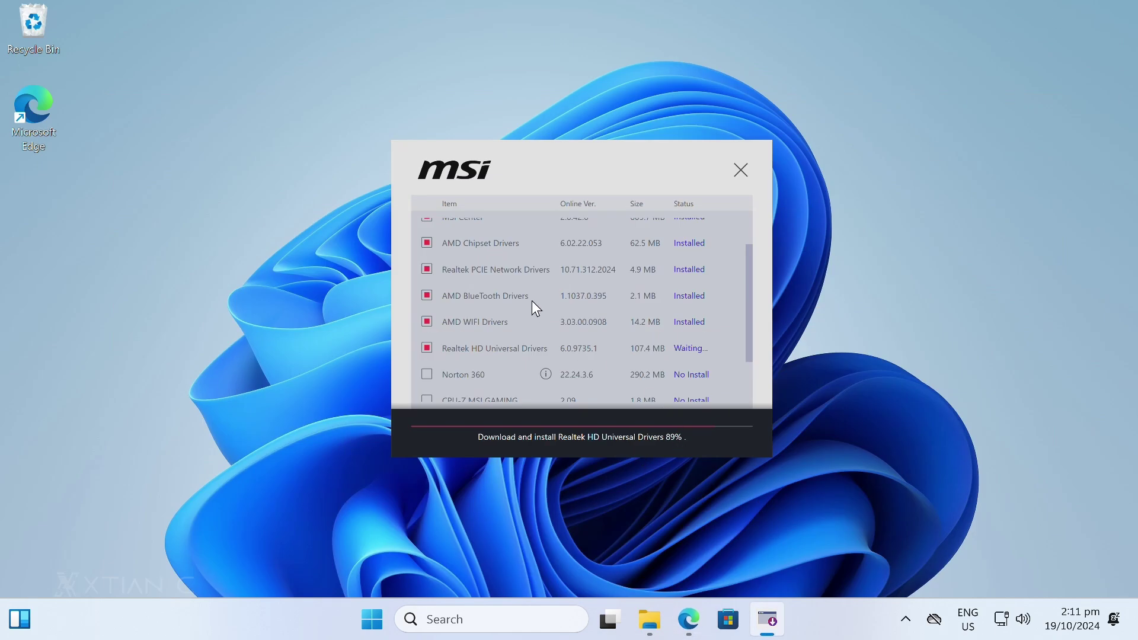
left_click(651, 619)
mouse_move(691, 509)
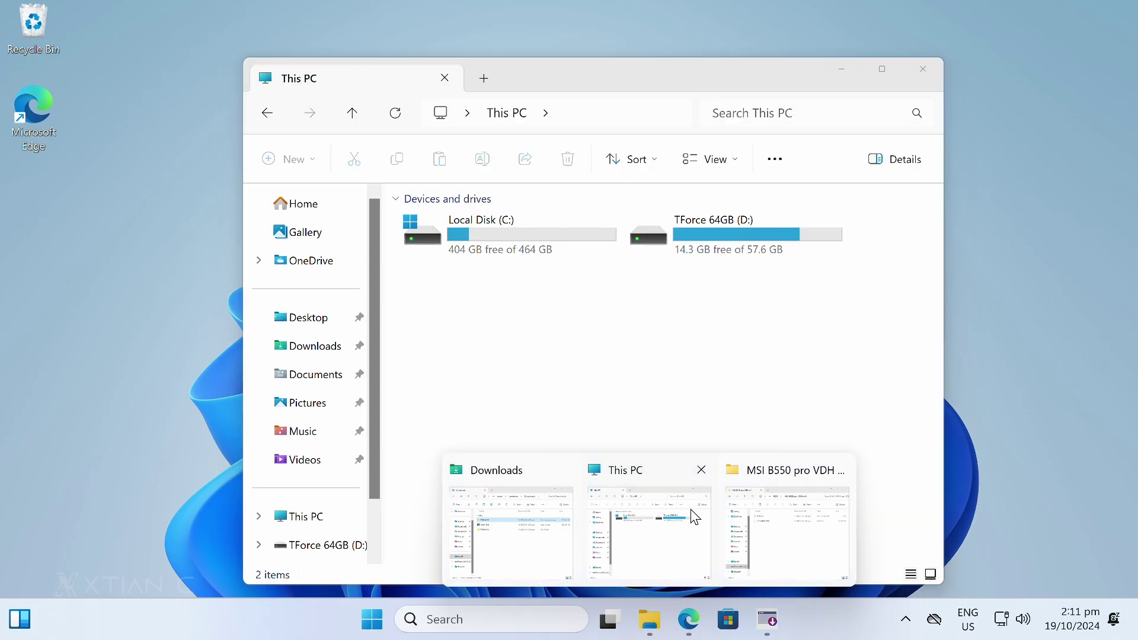
left_click(676, 541)
double_click(681, 240)
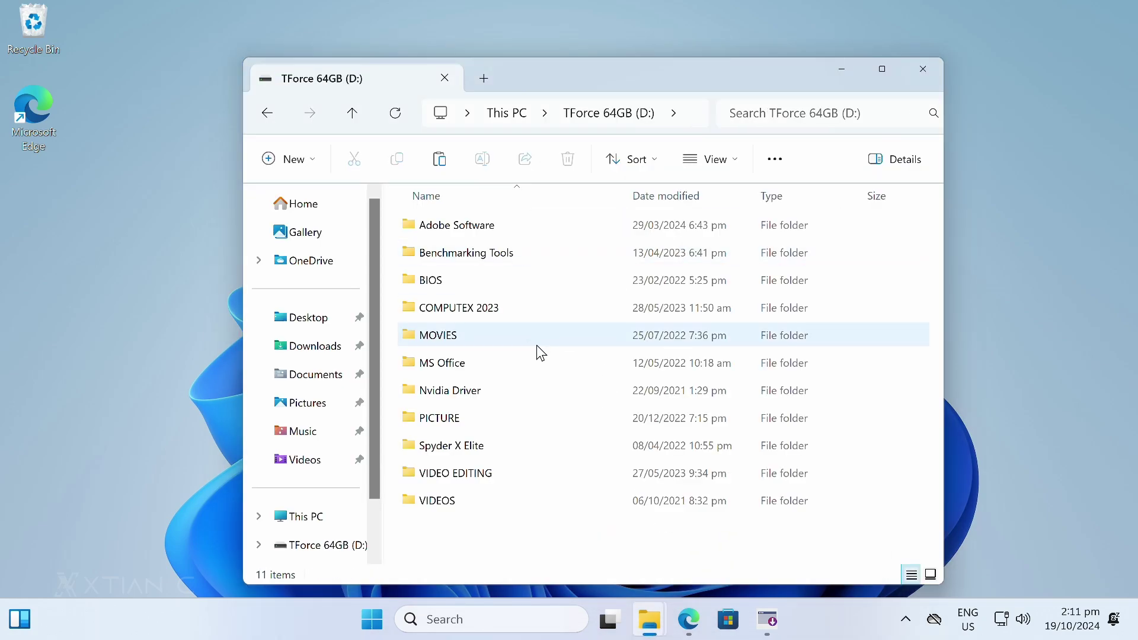
double_click(476, 390)
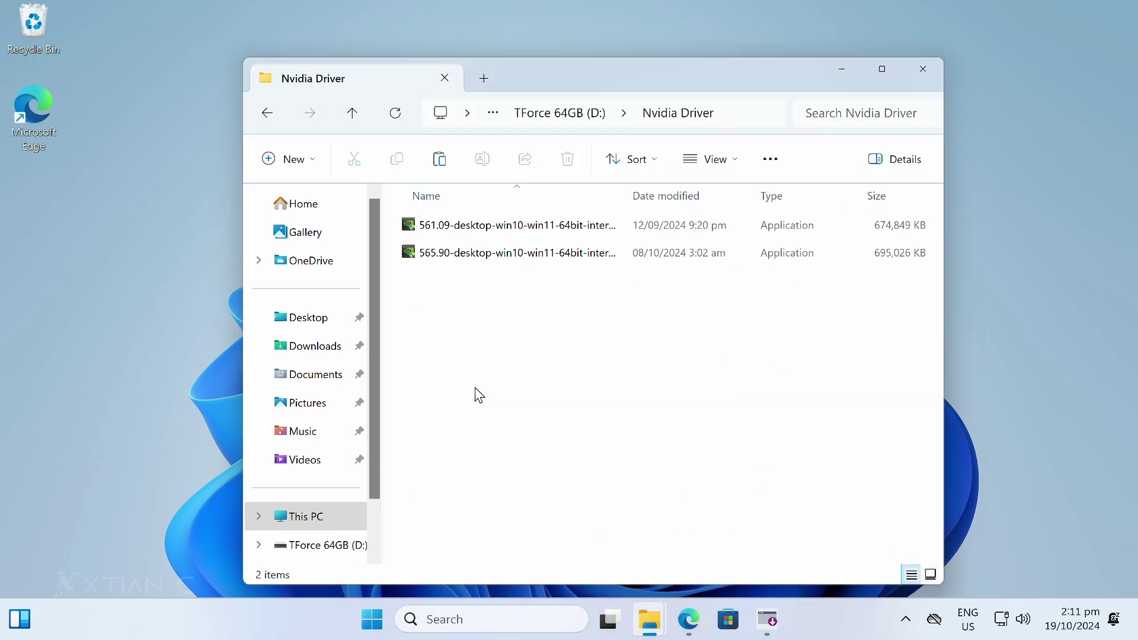
left_click_drag(467, 260, 129, 297)
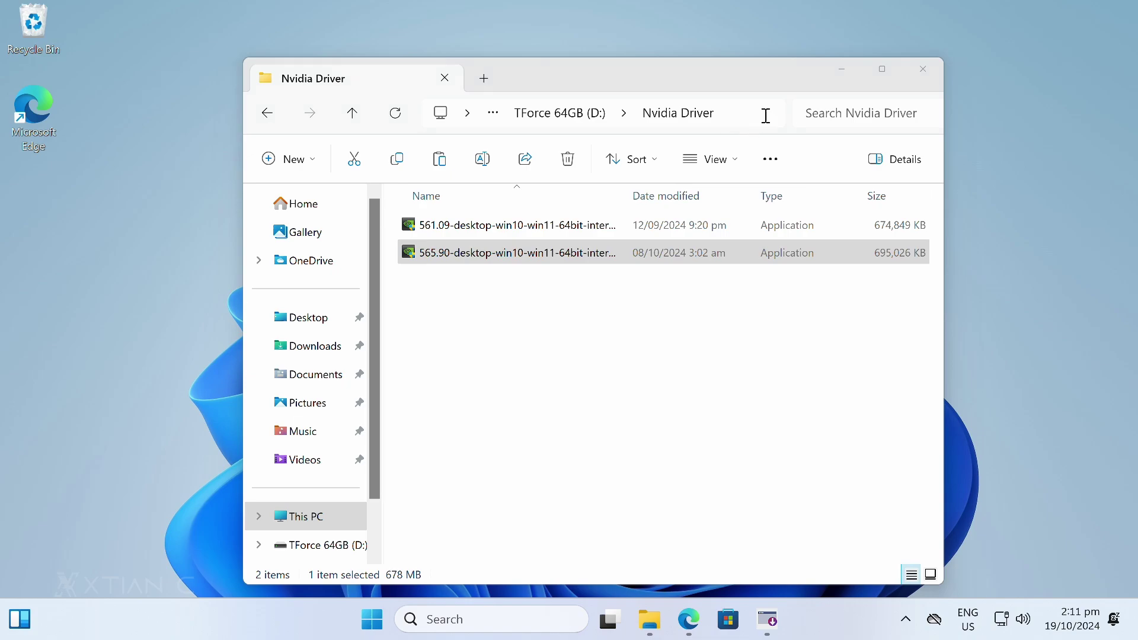
left_click(840, 72)
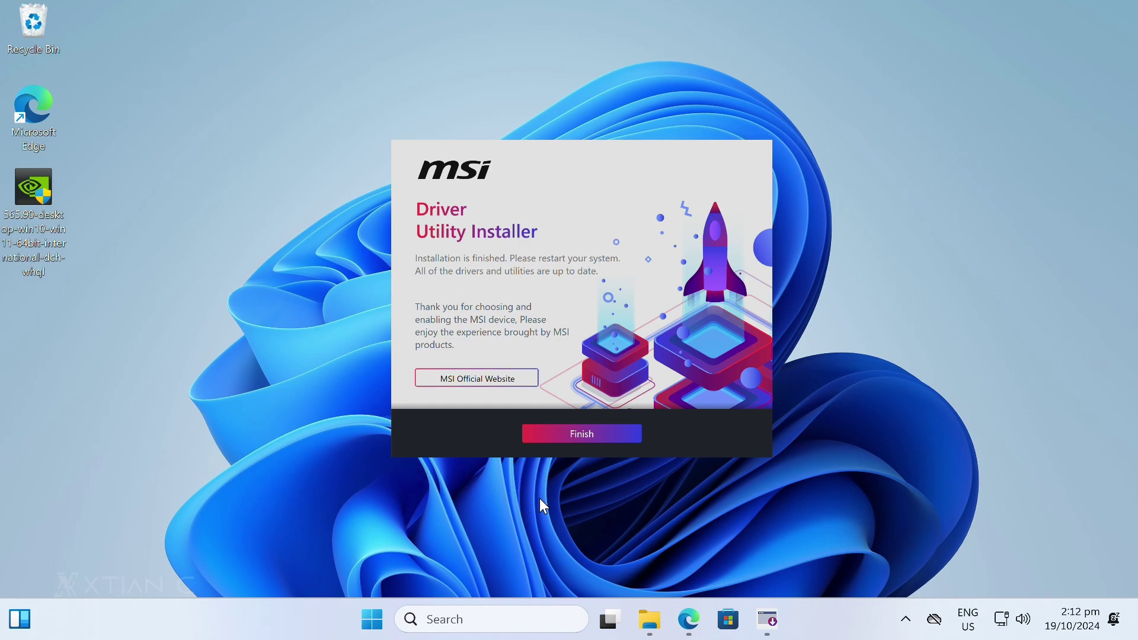
- Finish the MSI Driver Utility Installer, and launch the 565.90 NVIDIA package from the desktop with its default extraction path
left_click(578, 434)
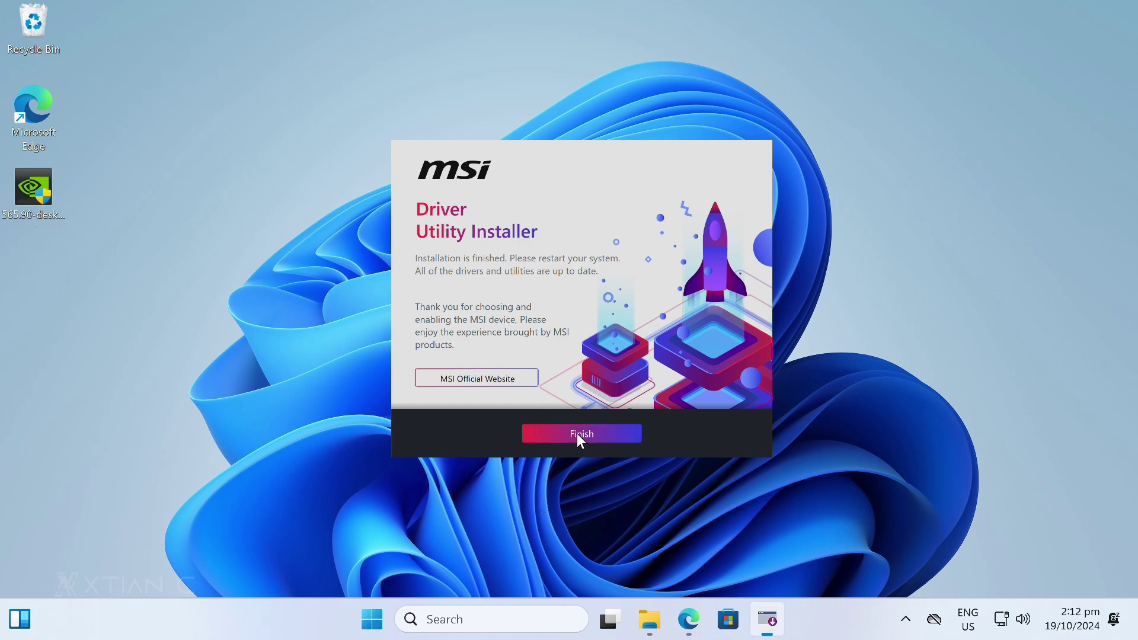
double_click(61, 236)
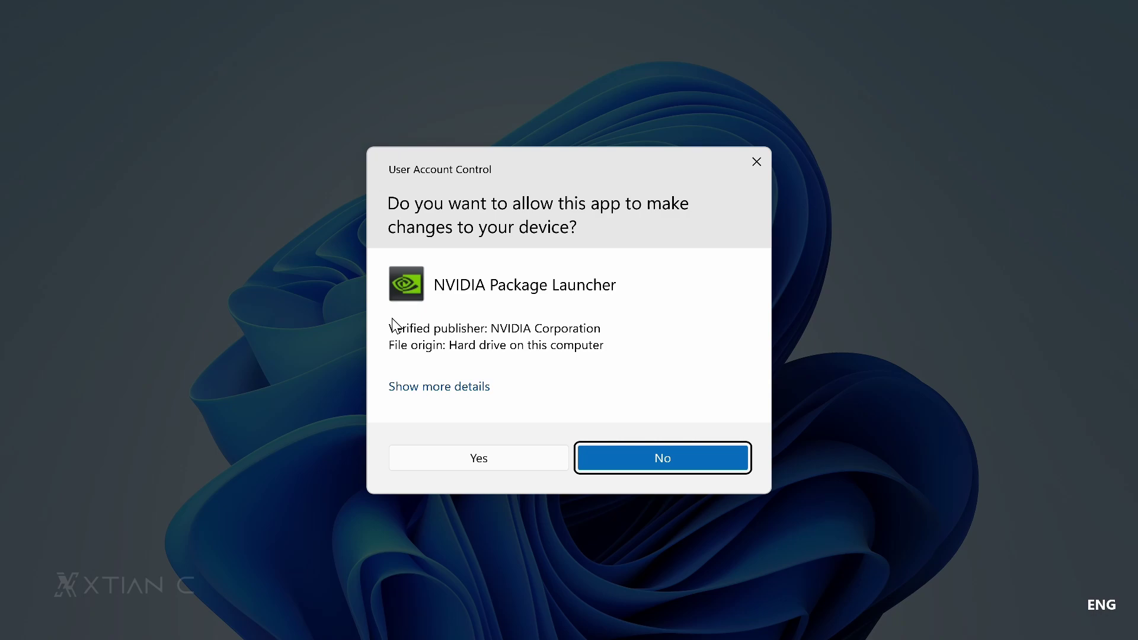
left_click(475, 457)
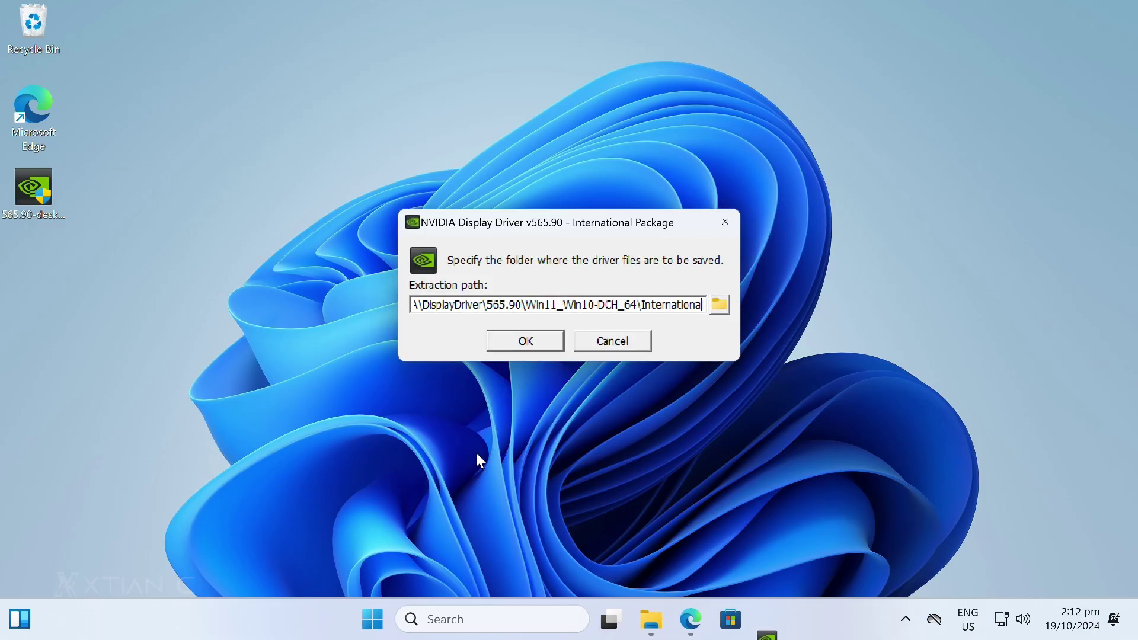
key("Return")
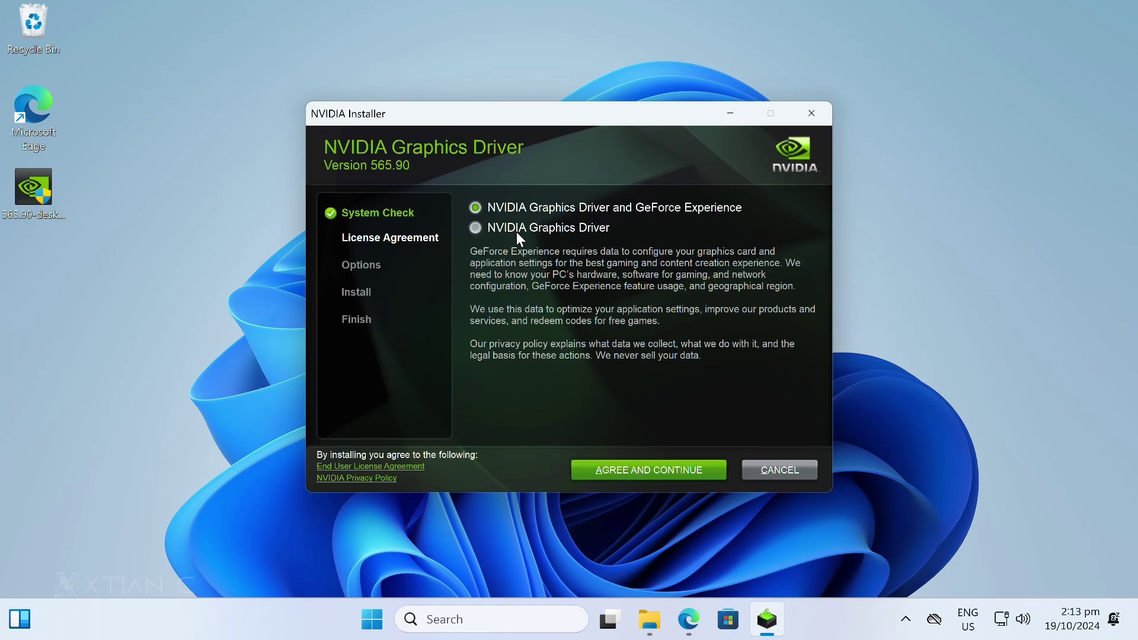
- Install only the NVIDIA Graphics Driver, without GeForce Experience, accepting the license and using the Express option
left_click(523, 230)
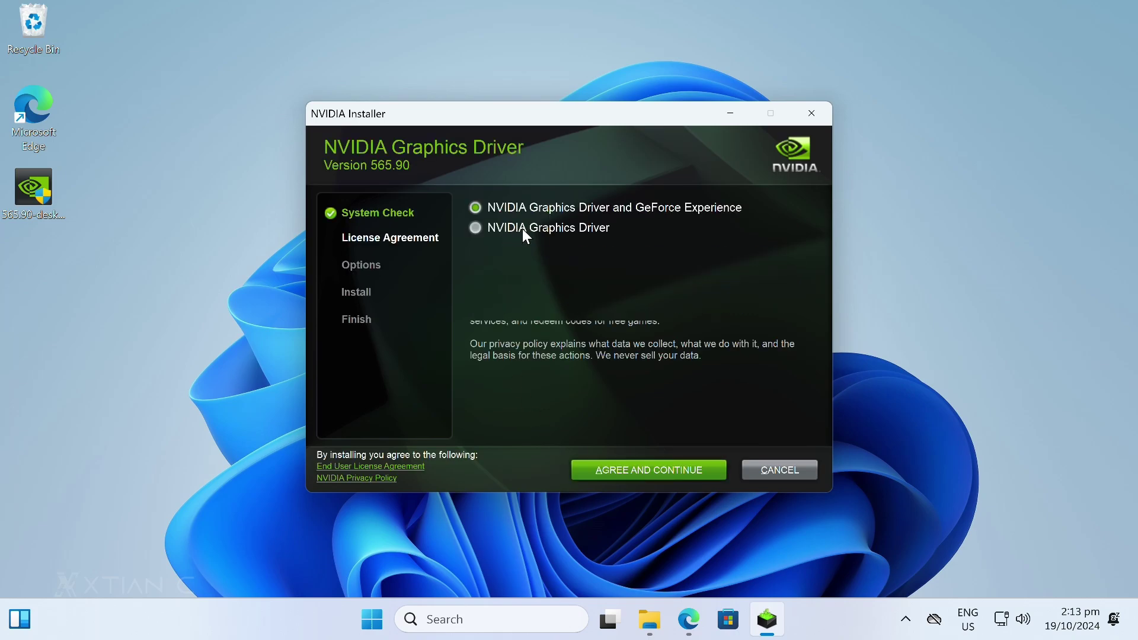
left_click(651, 471)
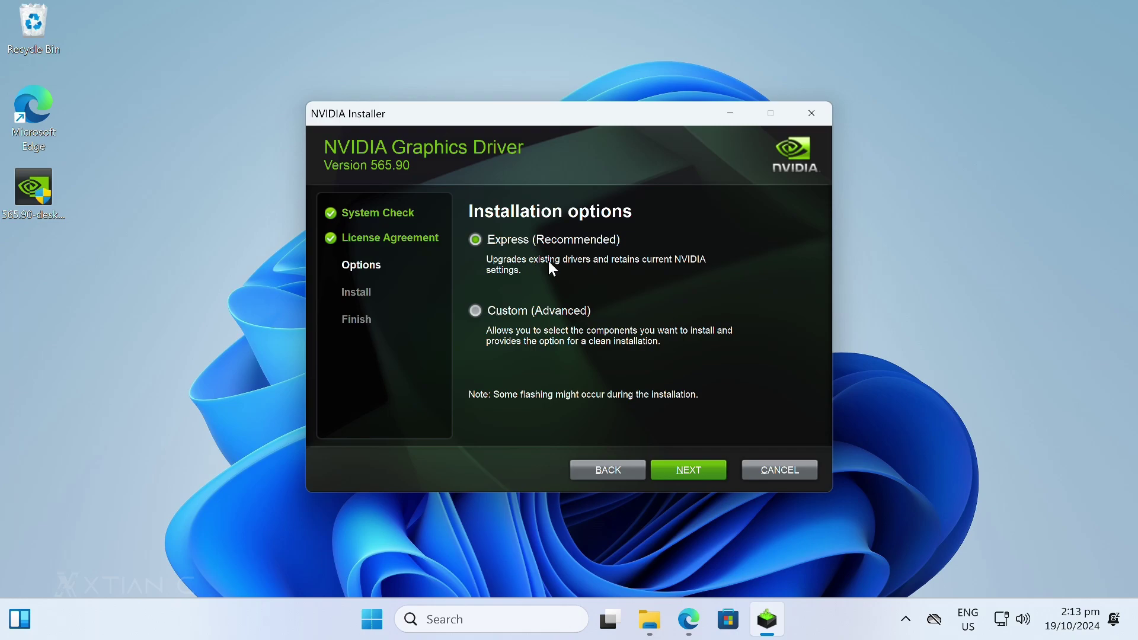
left_click(683, 472)
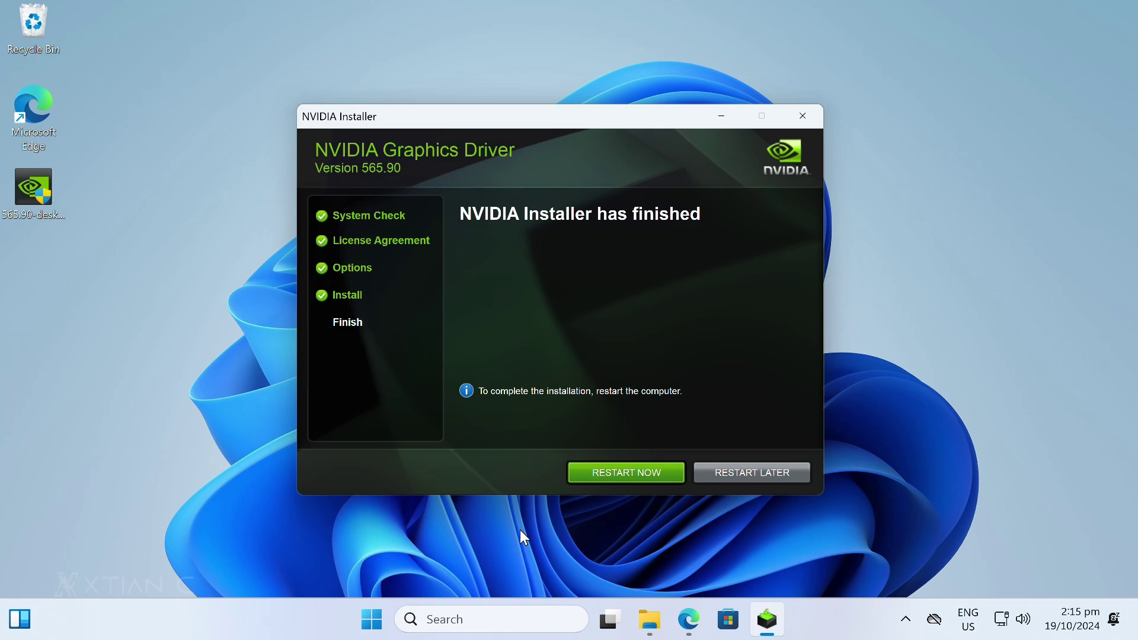
- Switch to File Explorer and look in the BIOS folder on the TForce 64GB (D:) drive
left_click(651, 620)
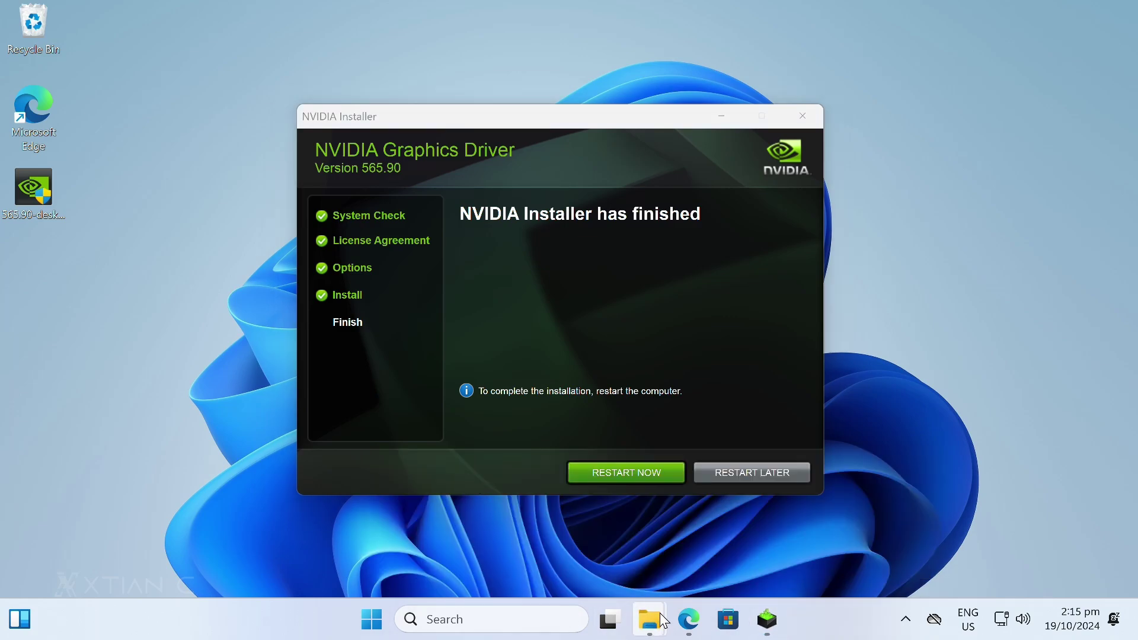
mouse_move(655, 617)
left_click(641, 557)
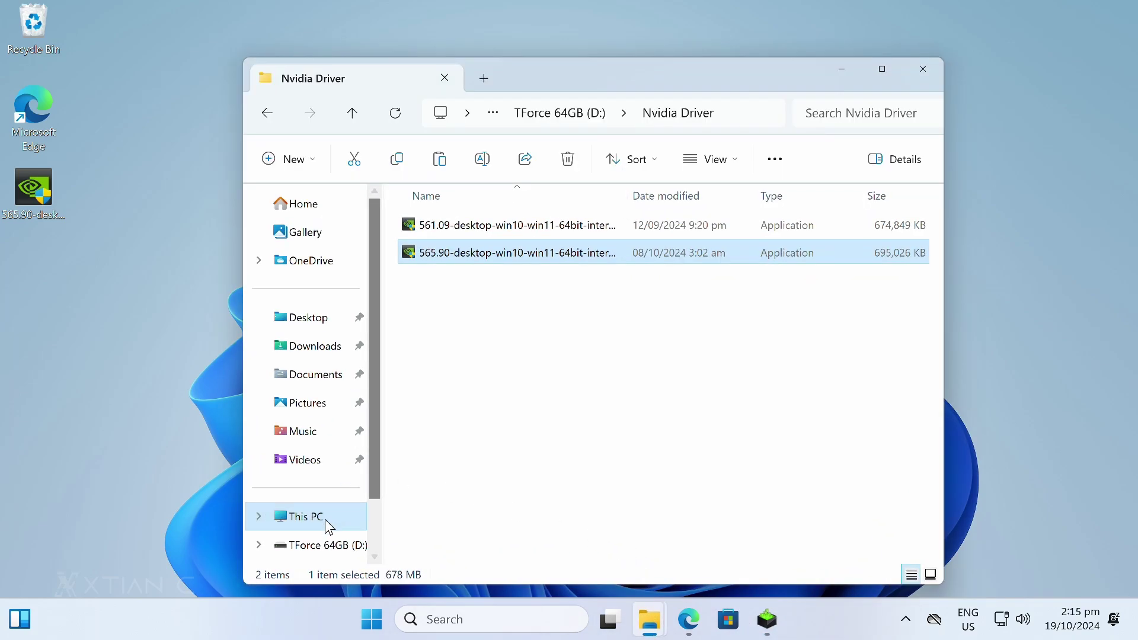
left_click(327, 540)
double_click(468, 280)
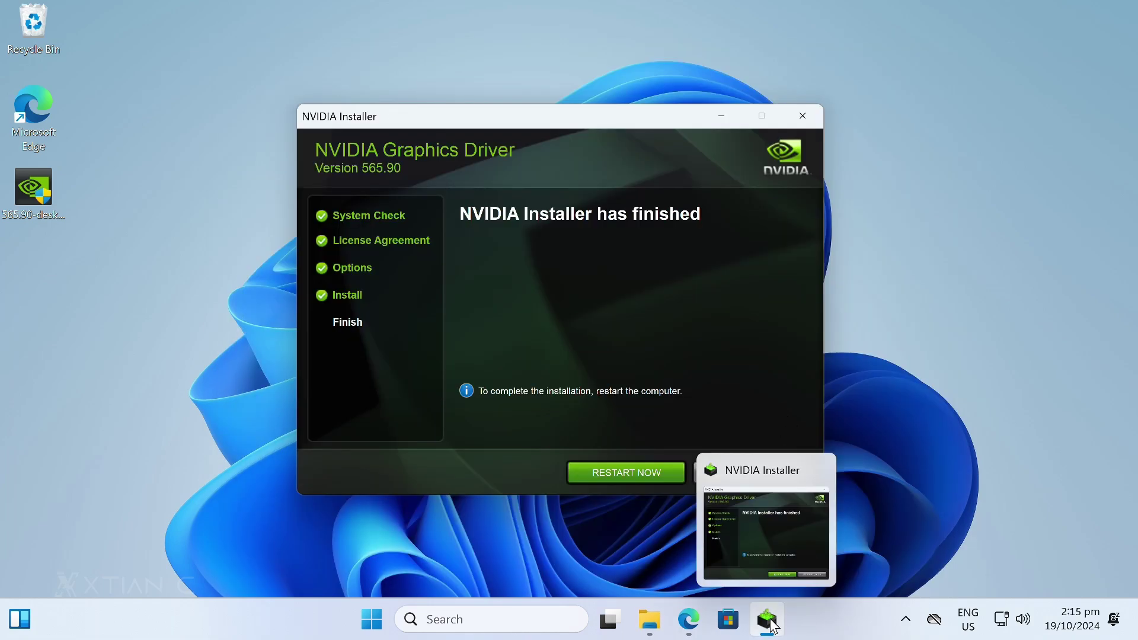
- Close the open Edge and File Explorer windows and restart the computer from the finished NVIDIA Installer
left_click(689, 622)
right_click(689, 622)
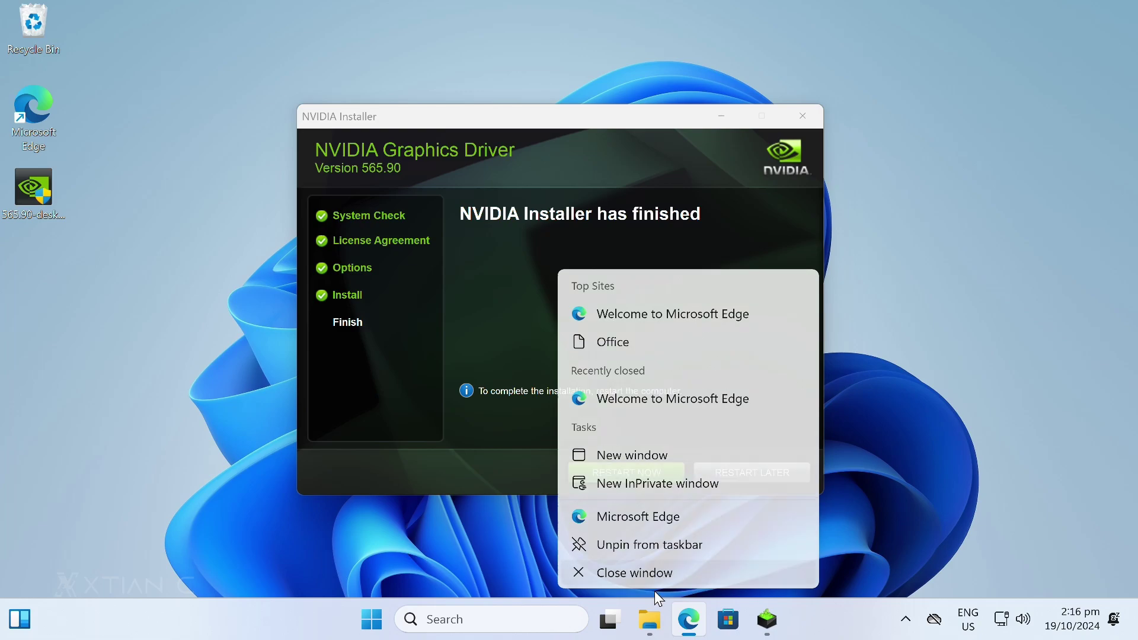
right_click(650, 620)
left_click(648, 573)
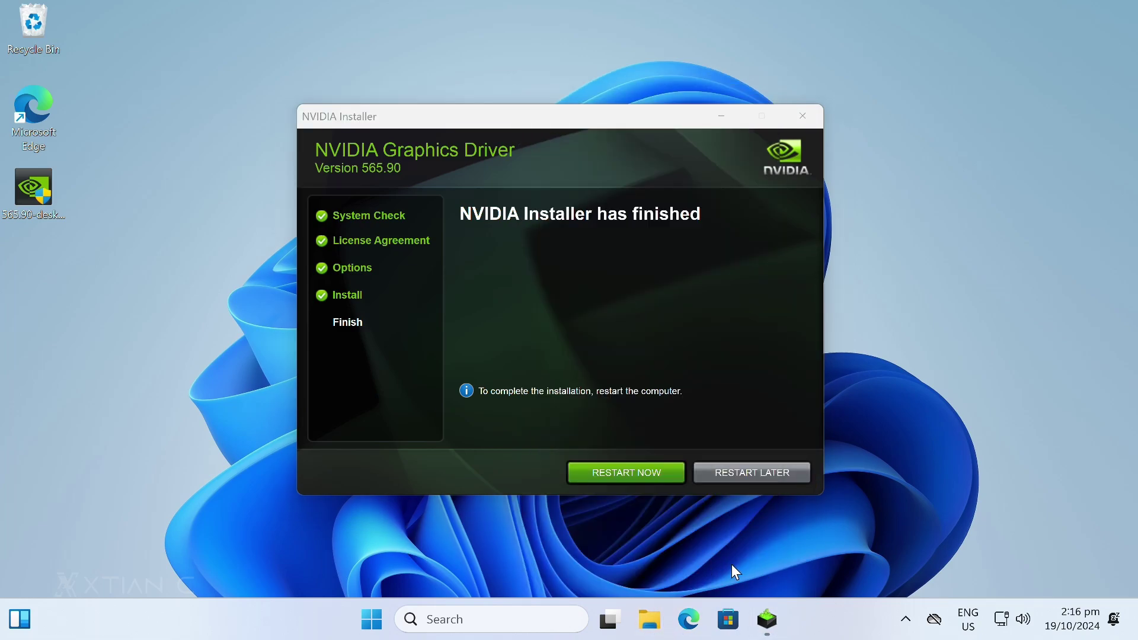
left_click(607, 475)
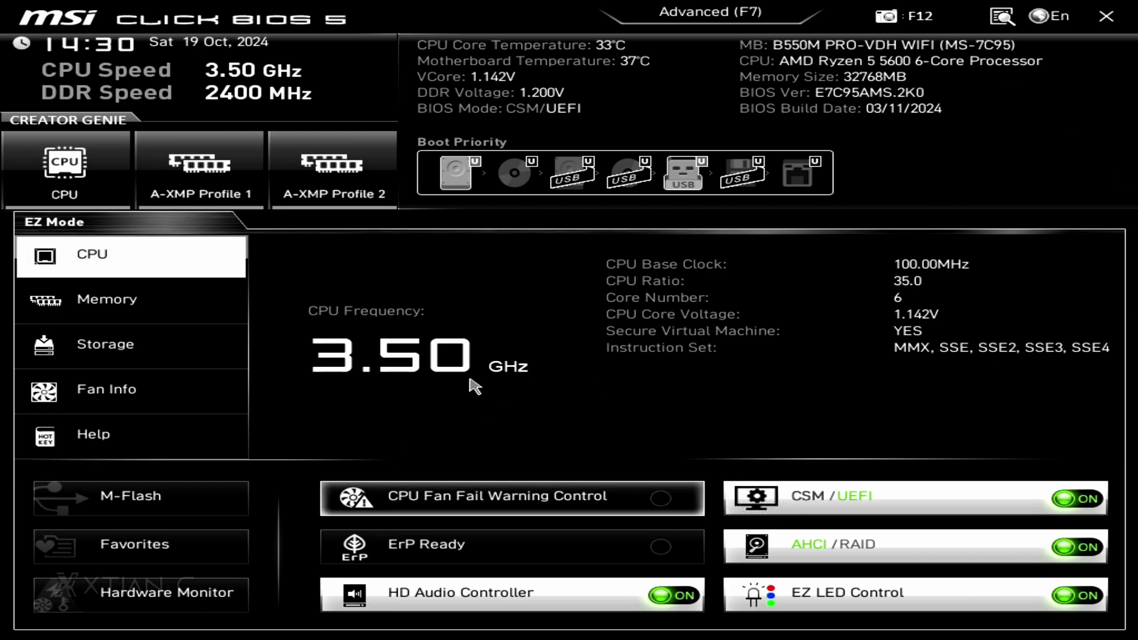
- Switch the BIOS to Advanced mode, look at Restore Defaults under Settings\Save & Exit, and return to EZ Mode
left_click(710, 14)
left_click(148, 308)
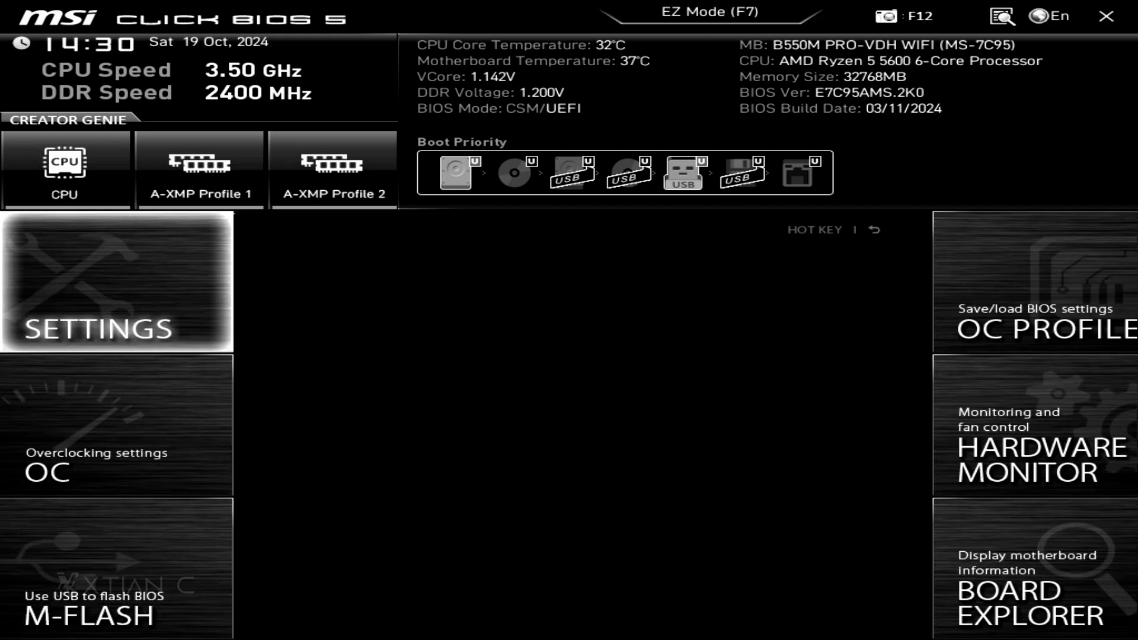
left_click(335, 330)
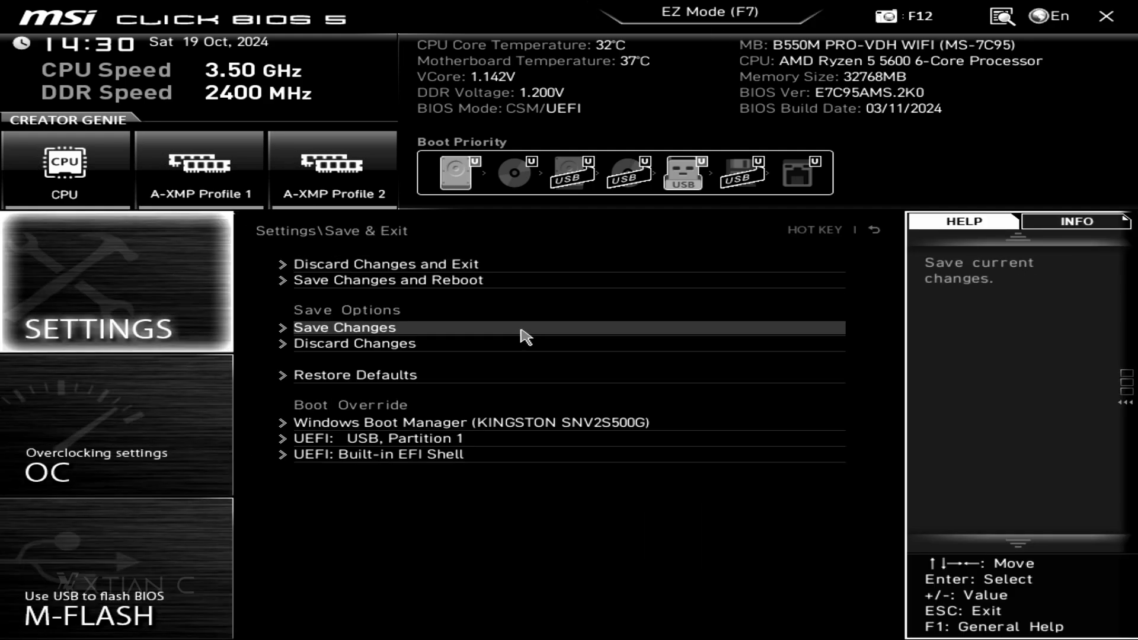
left_click(363, 377)
left_click(518, 356)
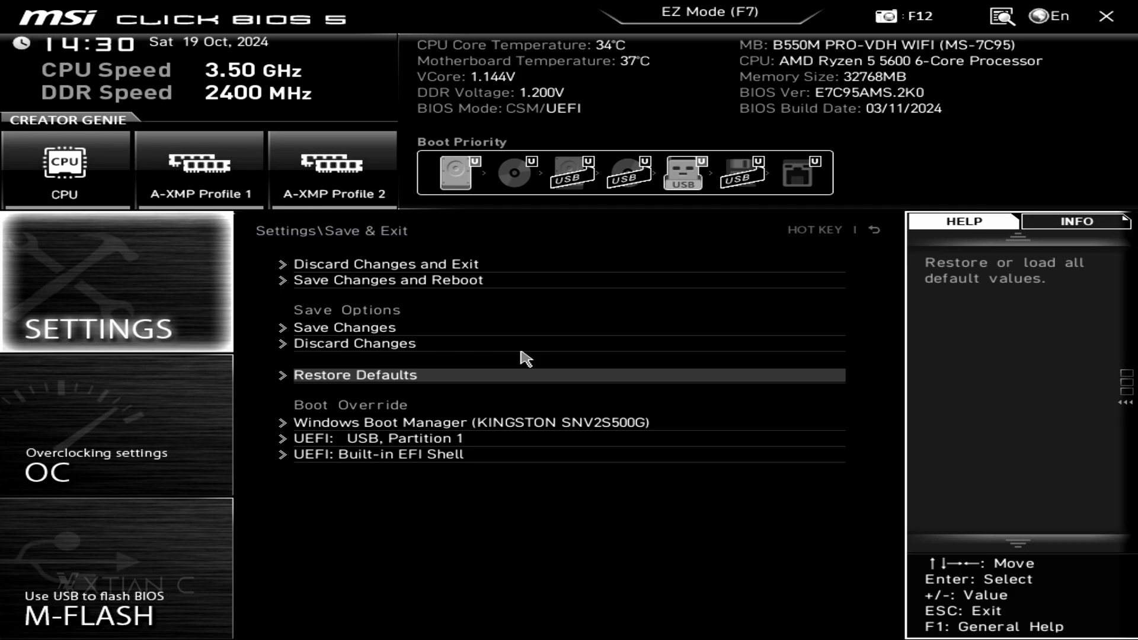
left_click(729, 19)
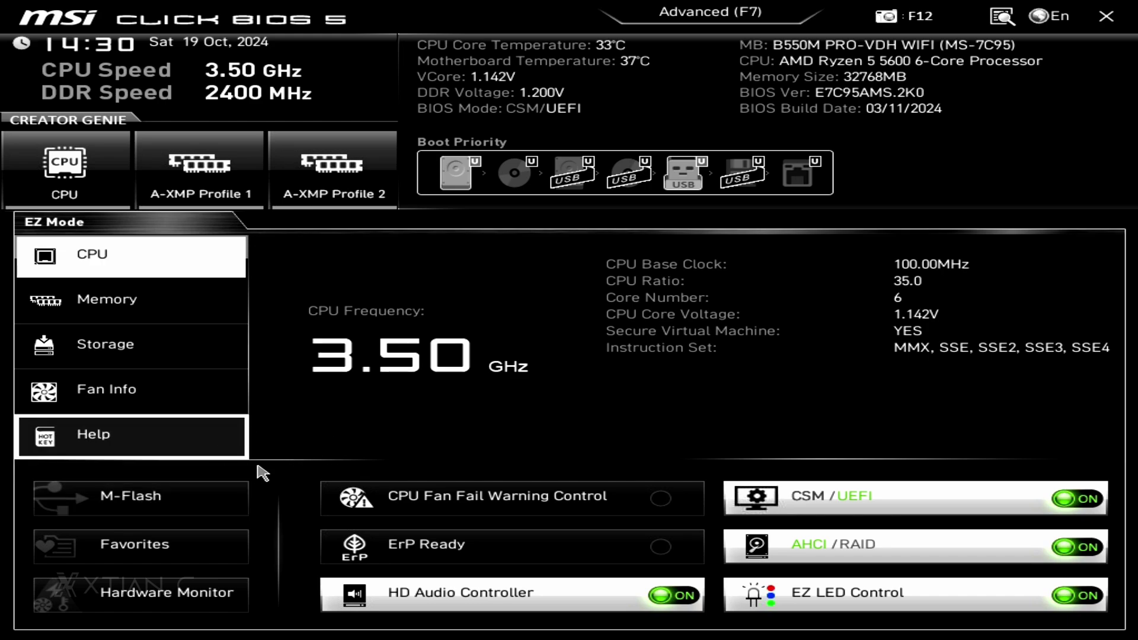
- Reboot into M-Flash and flash the BIOS with E7C95AMS.2M1 from the USB drive's BIOS\MSI B550M Pro VDH wifi folder
left_click(185, 508)
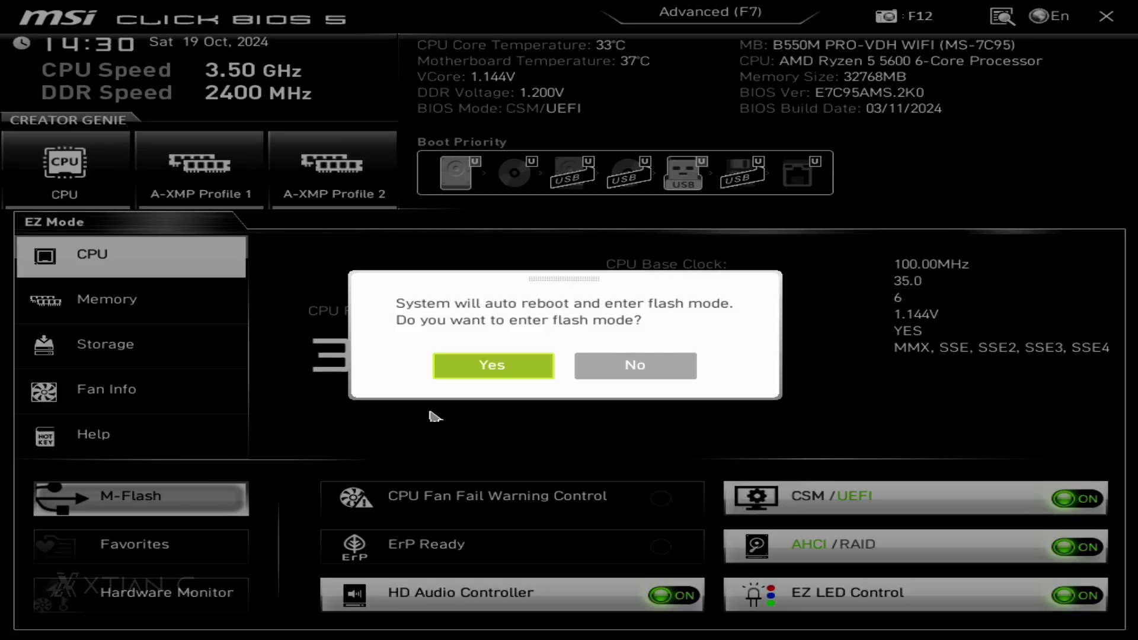
left_click(472, 369)
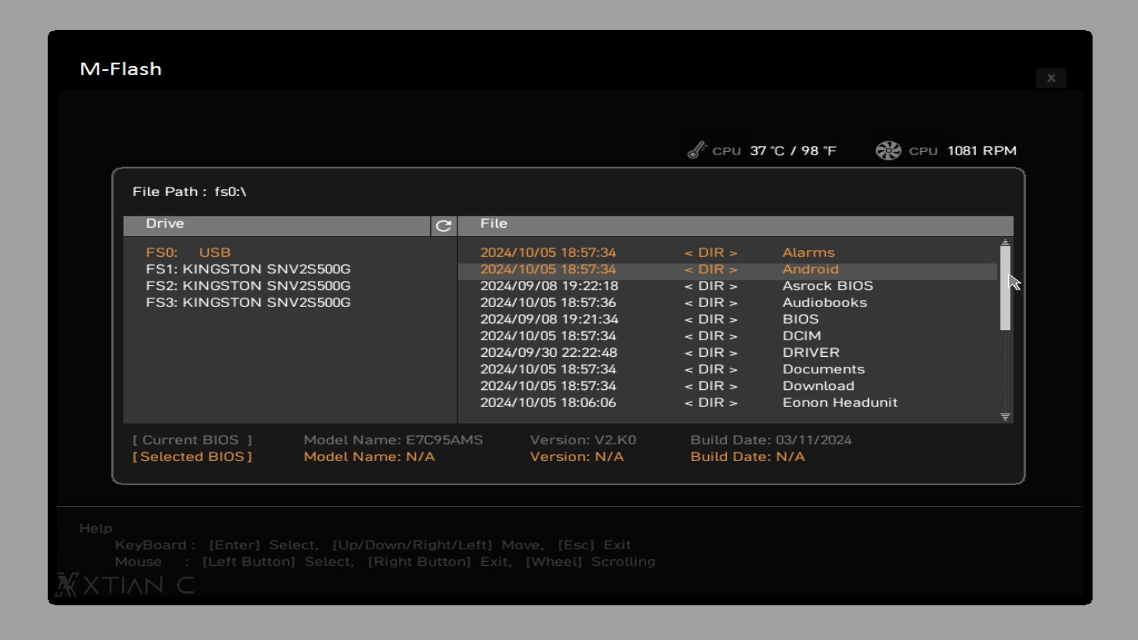
left_click(821, 325)
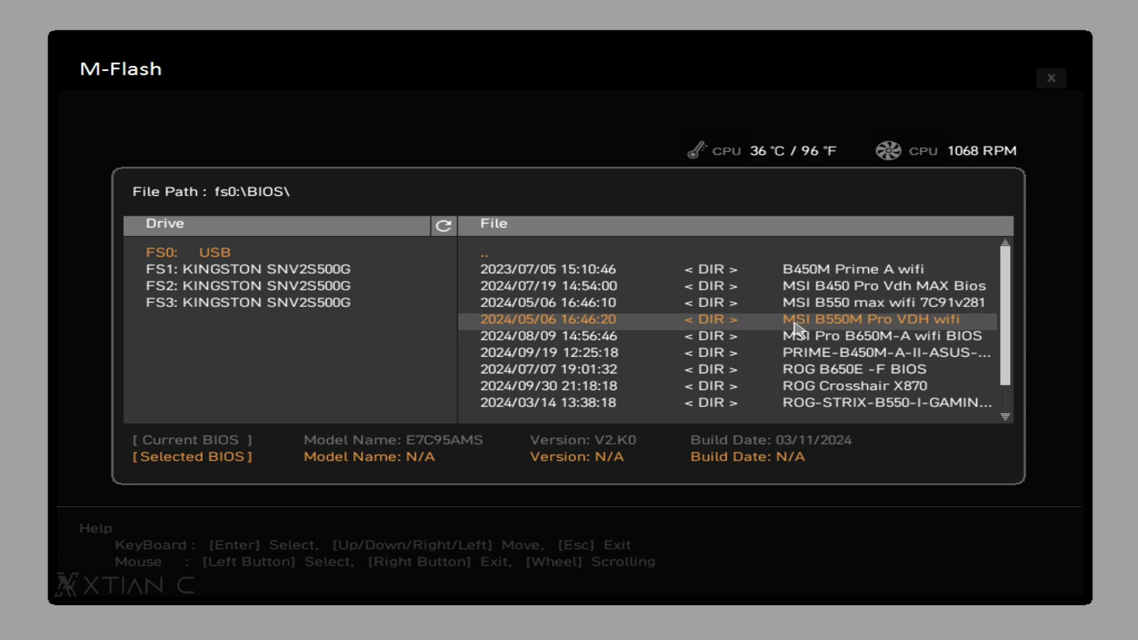
left_click(833, 331)
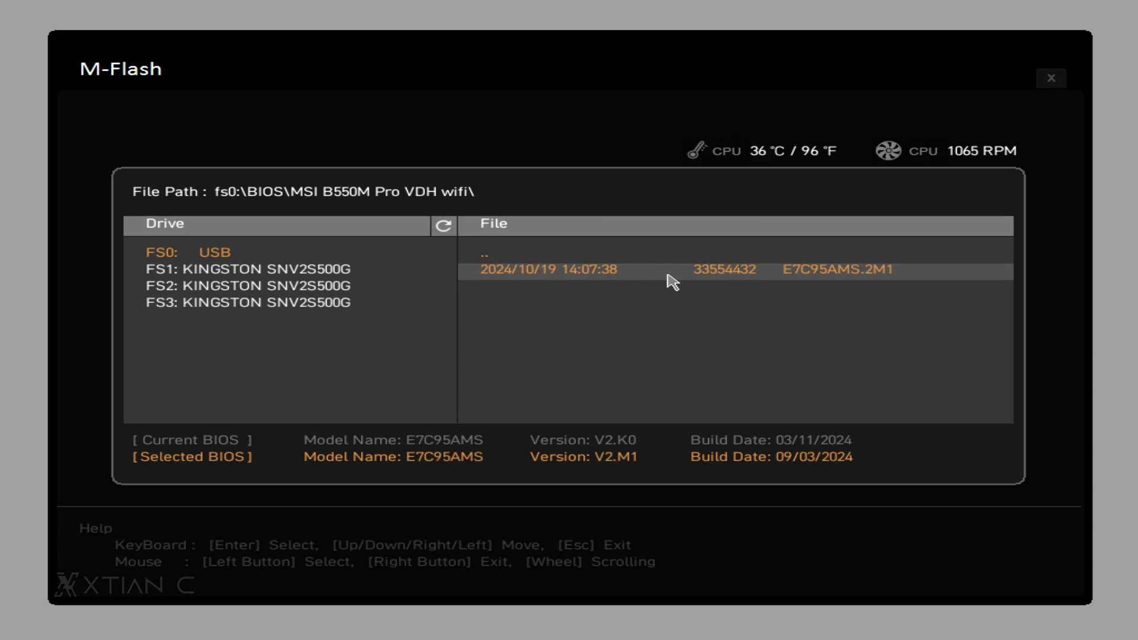
left_click(668, 274)
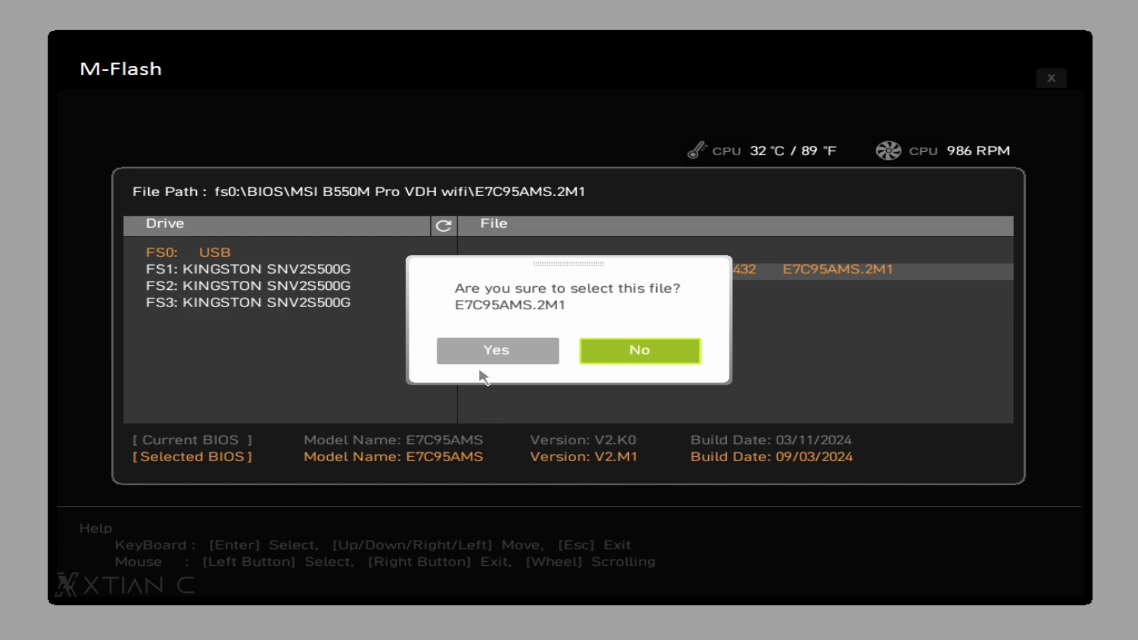
left_click(493, 358)
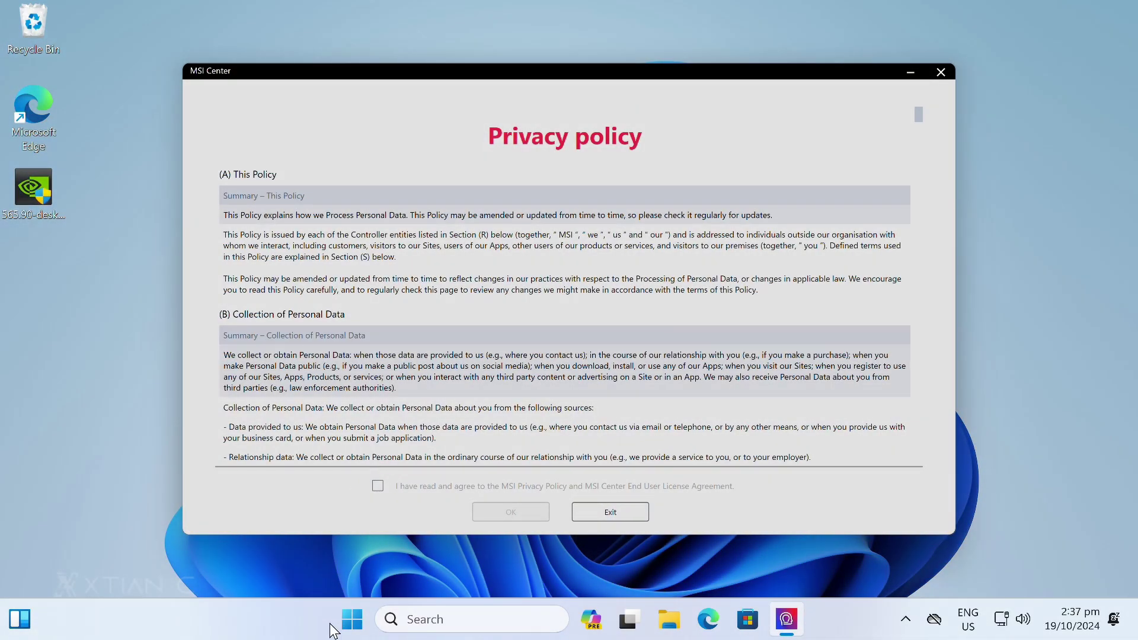
- Restart the computer from Windows to get back into the BIOS setup
left_click(352, 619)
left_click(789, 558)
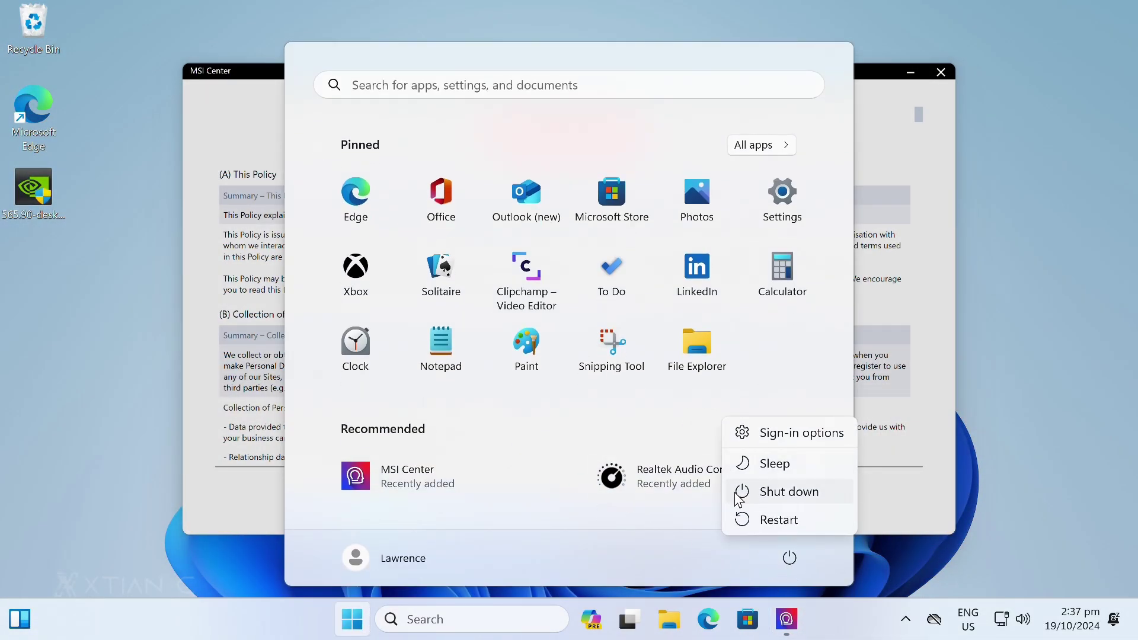
left_click(778, 519)
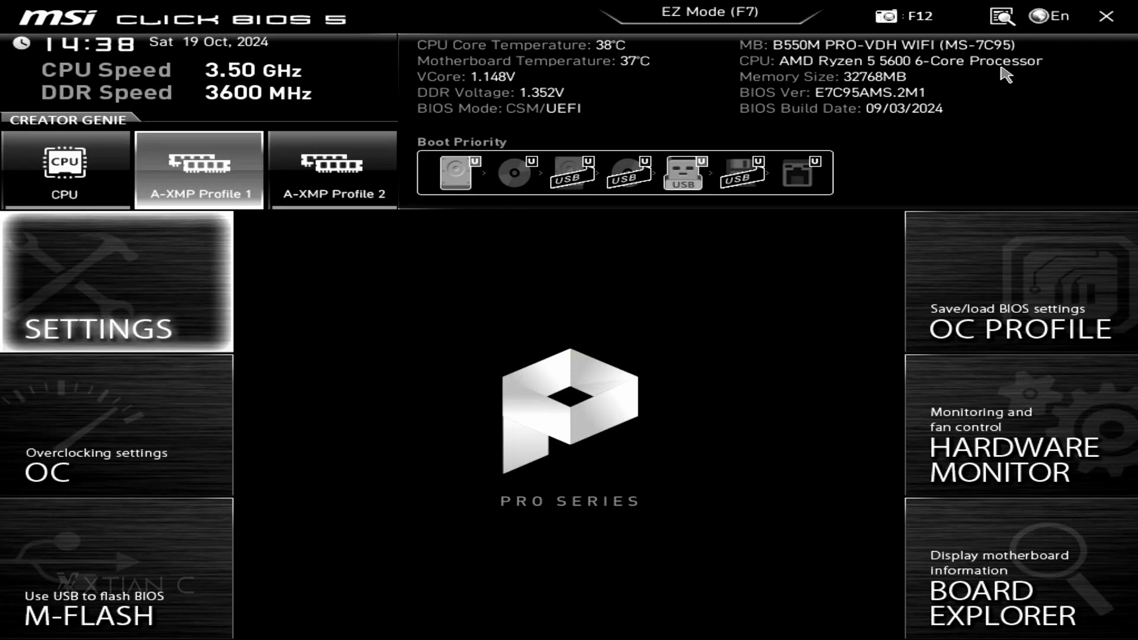
- Switch the BIOS to EZ Mode, choose A-XMP Profile 1, and return to Advanced mode
key("F7")
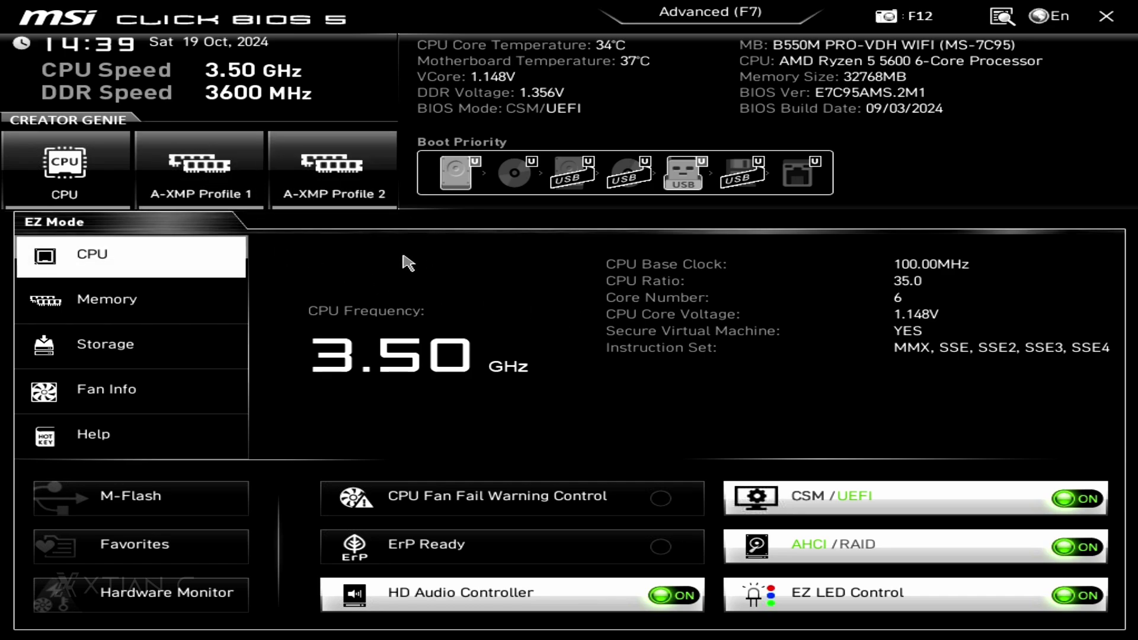
left_click(195, 184)
left_click(706, 23)
- Look at the PCIe/PCI Subsystem Settings under Settings\Advanced, and exit the BIOS with the configuration saved
left_click(173, 264)
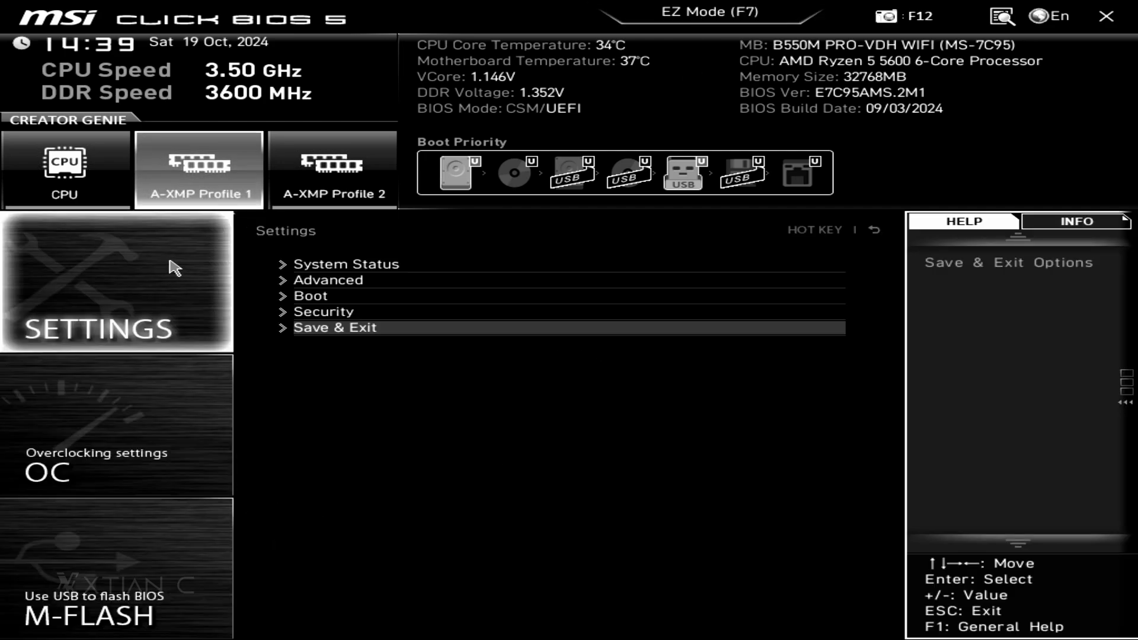
left_click(335, 279)
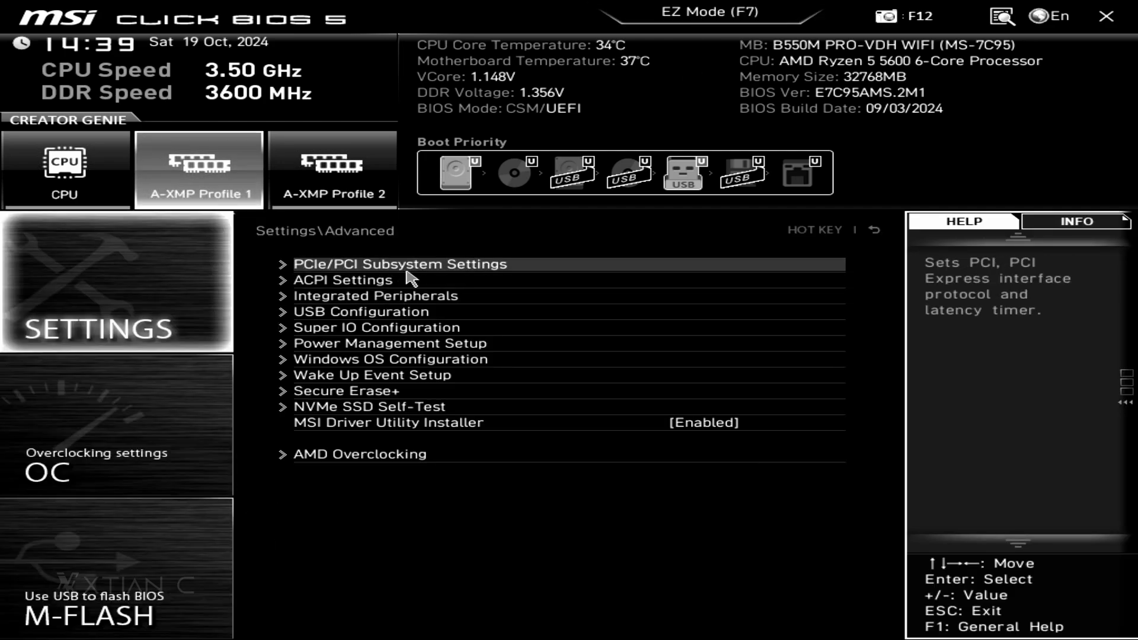
left_click(437, 265)
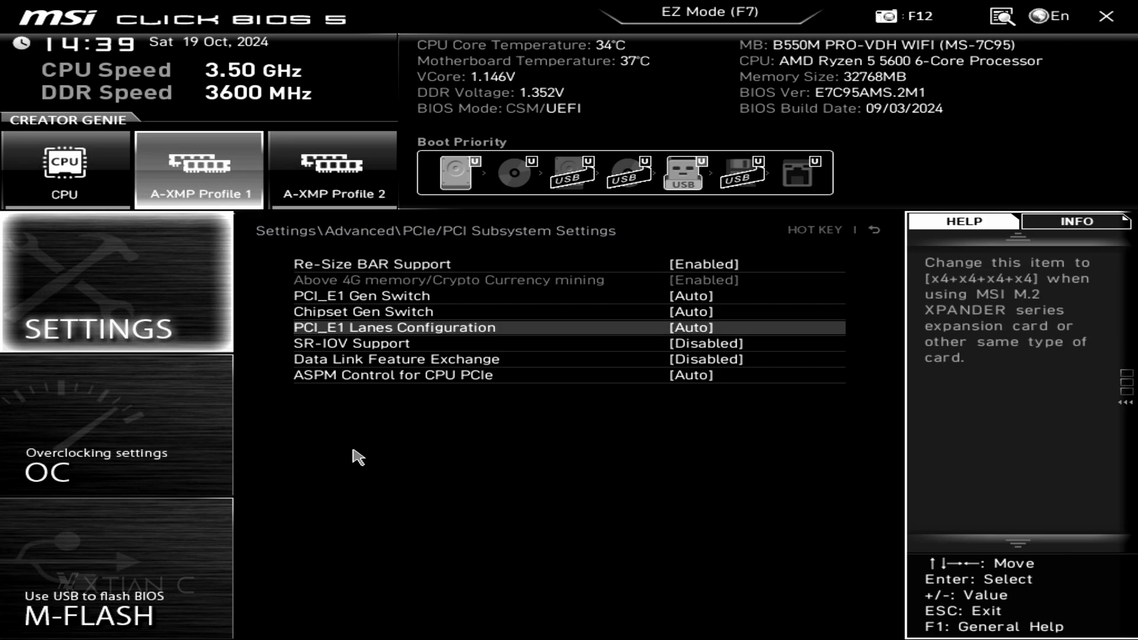
key("F10")
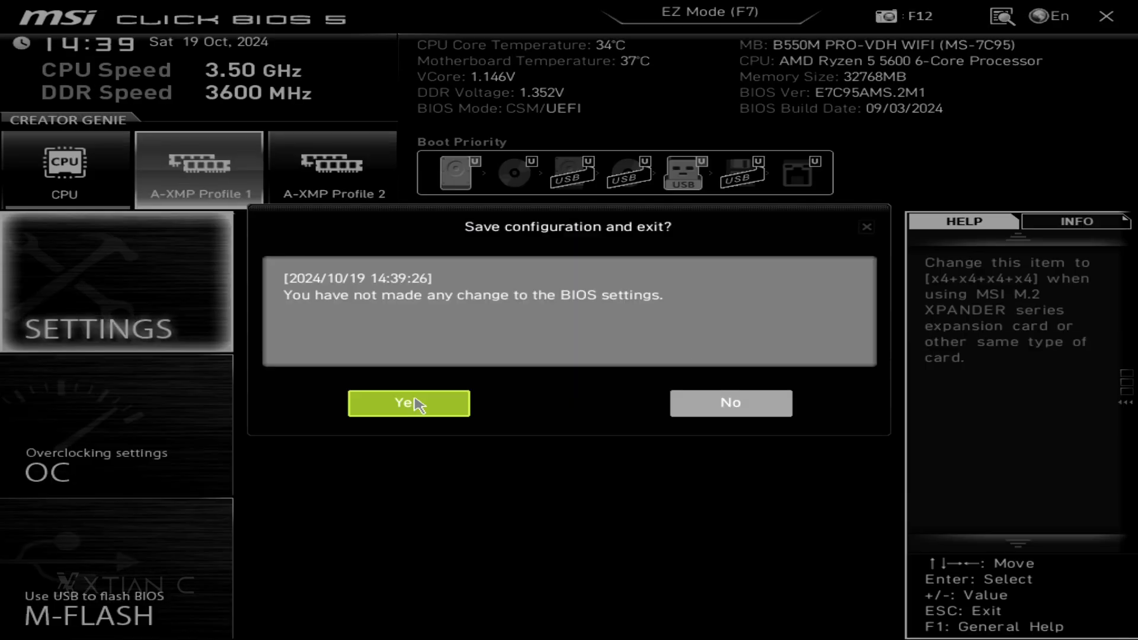
left_click(409, 403)
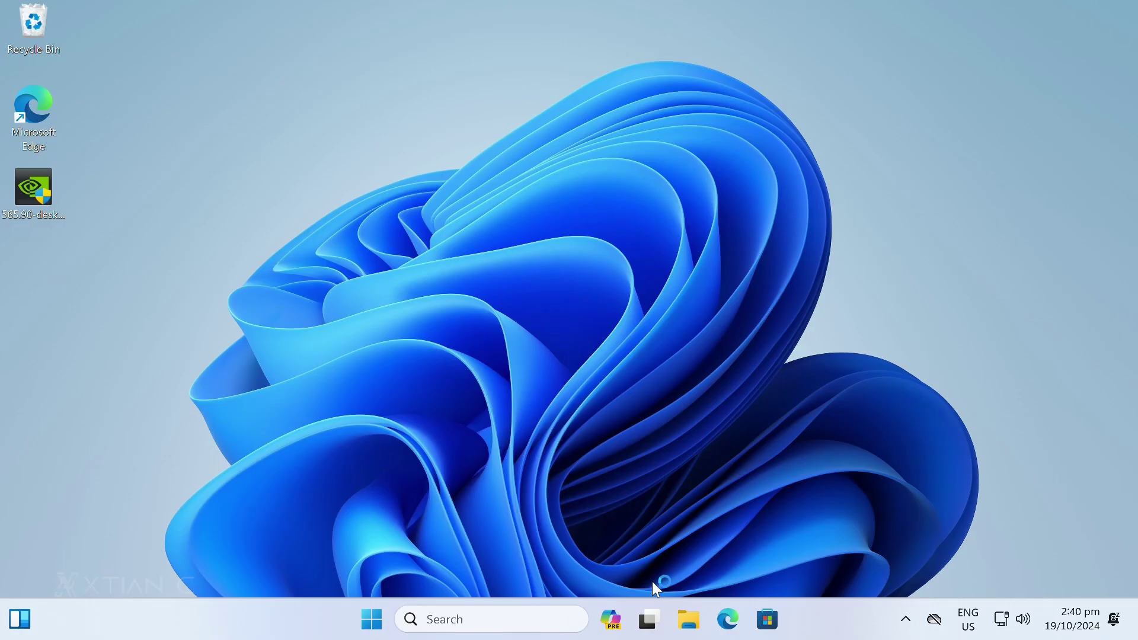
- Open a Microsoft Edge window, move it nearer the centre of the desktop, and minimize it
left_click(728, 619)
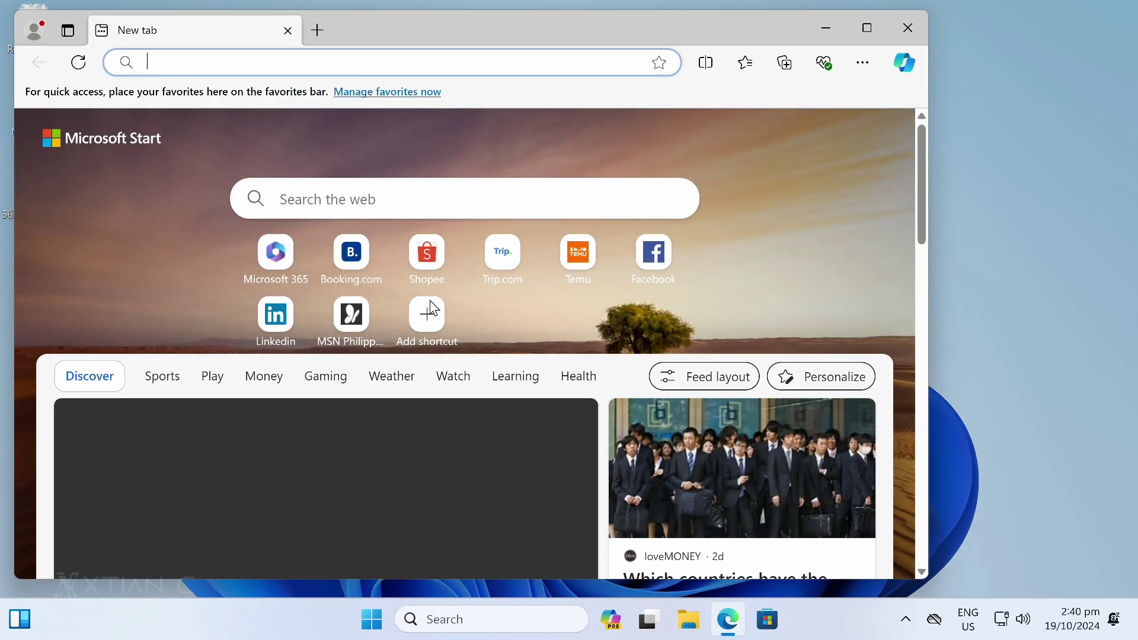
left_click_drag(416, 31, 549, 43)
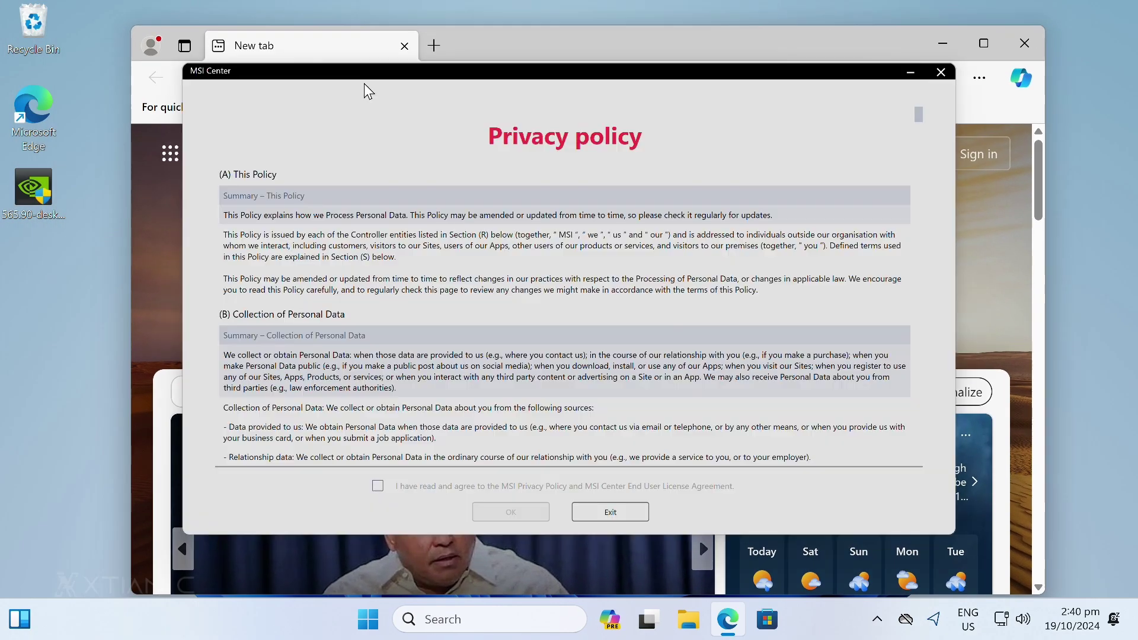
left_click(943, 43)
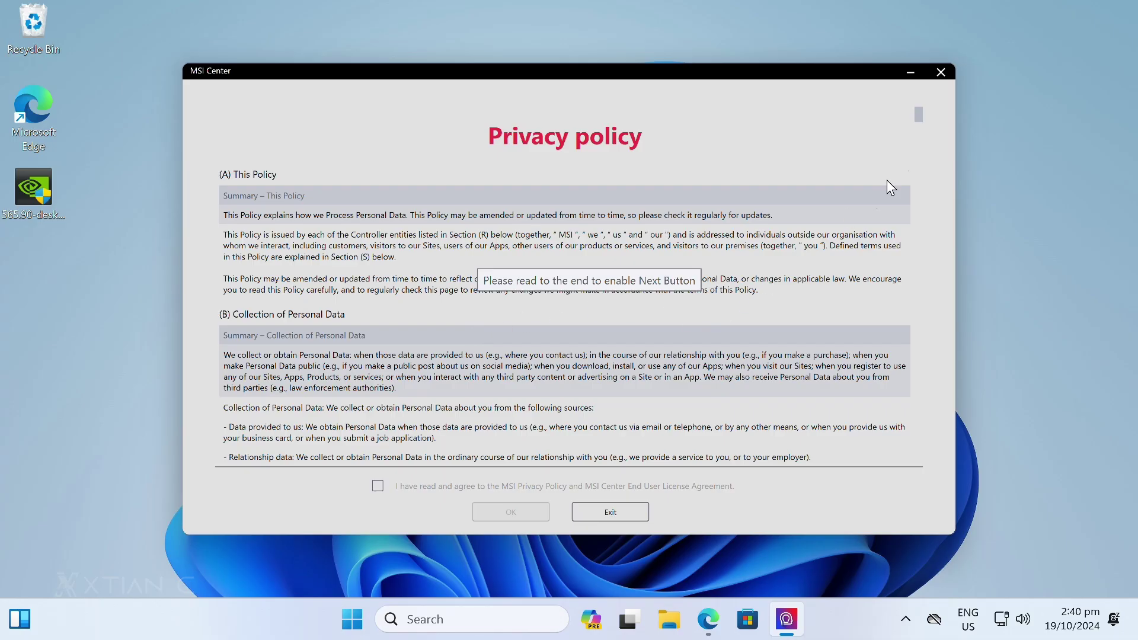
- Go to the end of MSI Center's Privacy policy, agree to it and the End User License Agreement, and start the MSI Center installation
left_click_drag(920, 117, 918, 471)
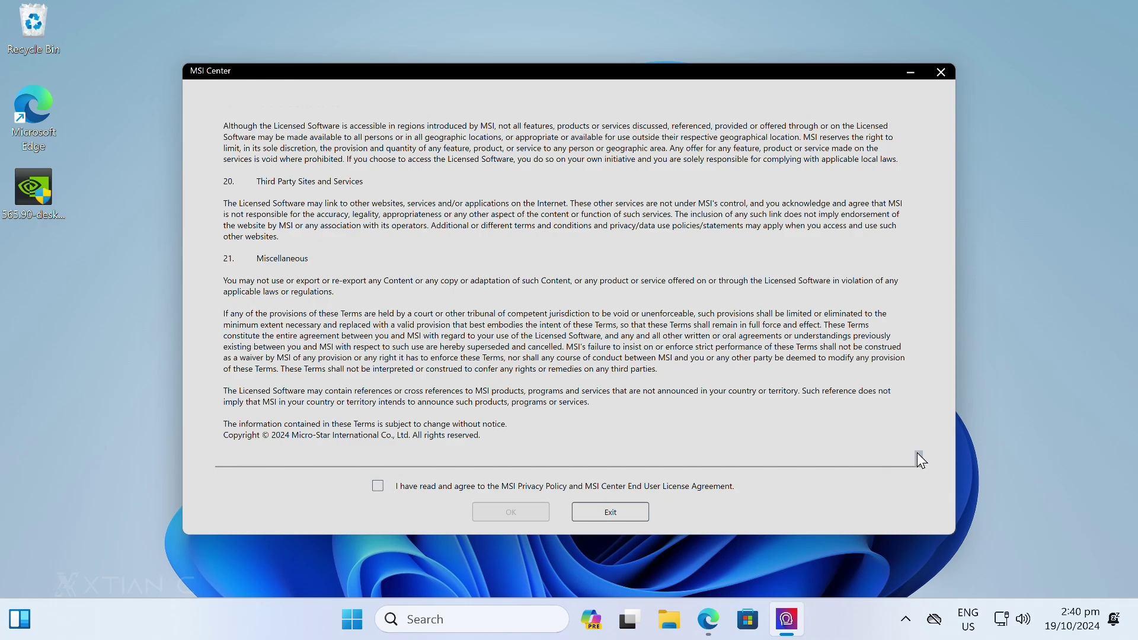
mouse_move(918, 460)
left_mouse_down()
mouse_move(919, 447)
mouse_move(919, 469)
left_mouse_up()
left_click(379, 486)
left_click(528, 510)
left_click(501, 459)
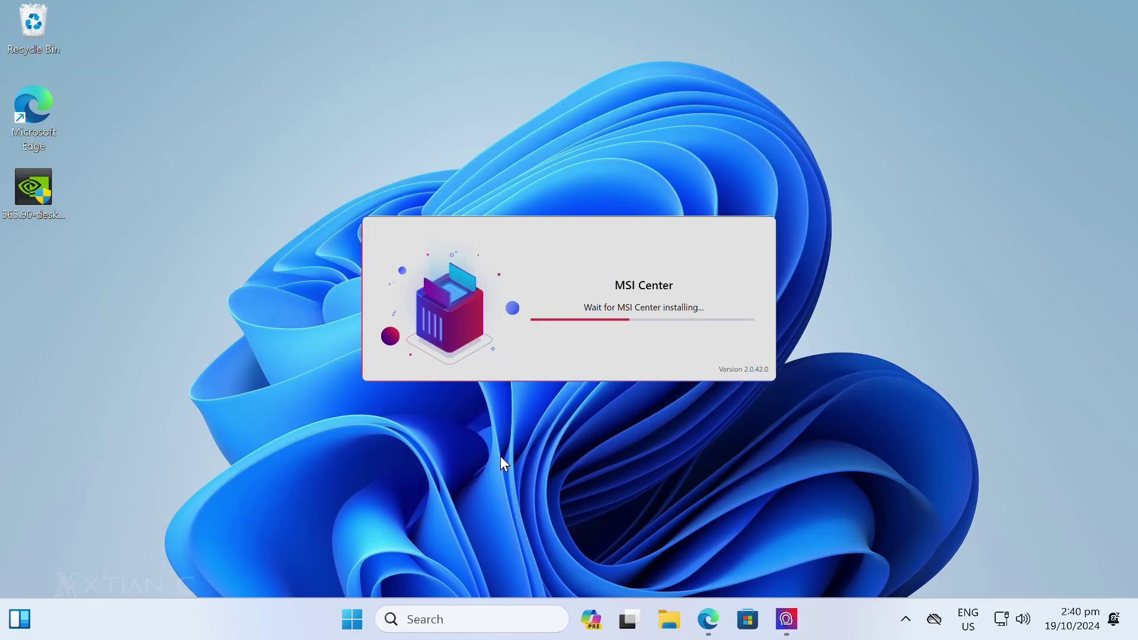
- Switch to Edge, search for ninite, and open ninite.com
left_click(709, 630)
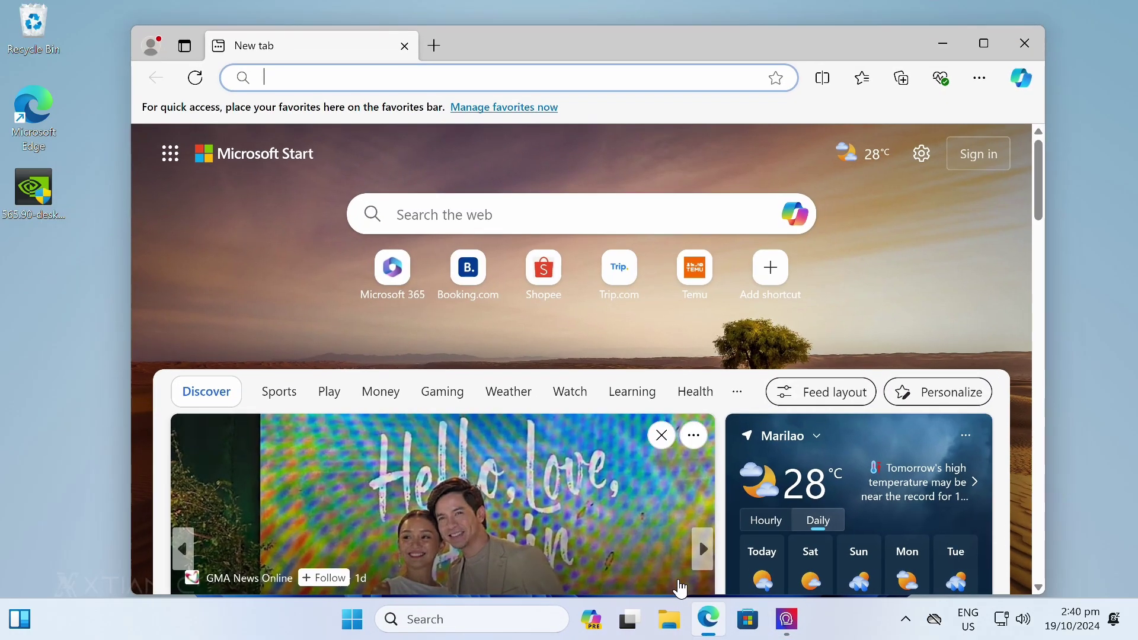
left_click(380, 80)
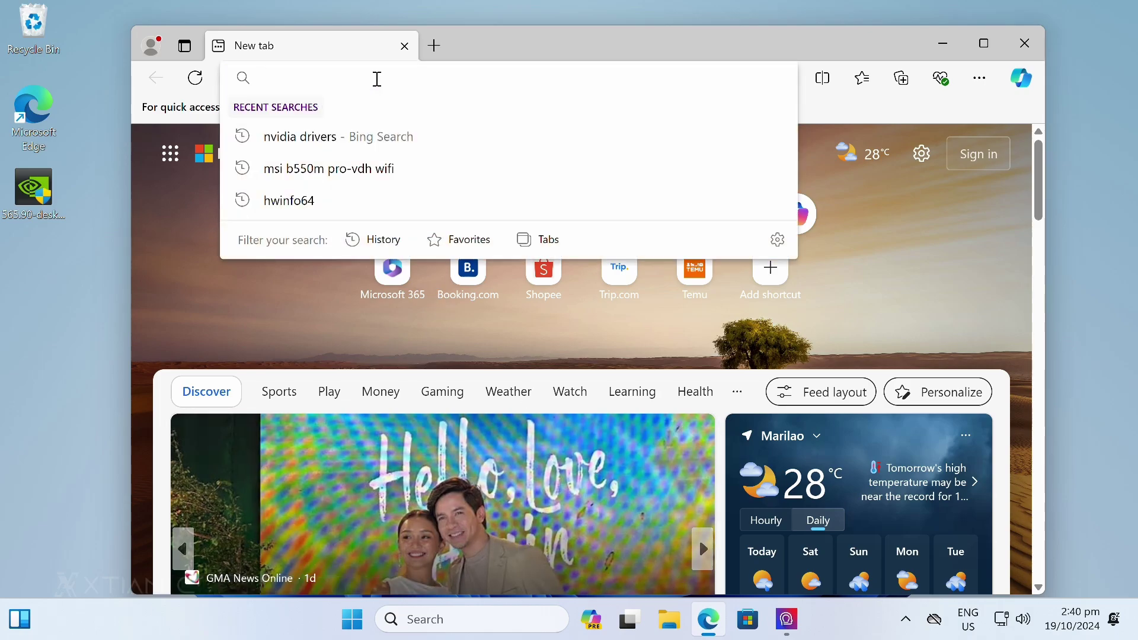
type("ninite")
key("Return")
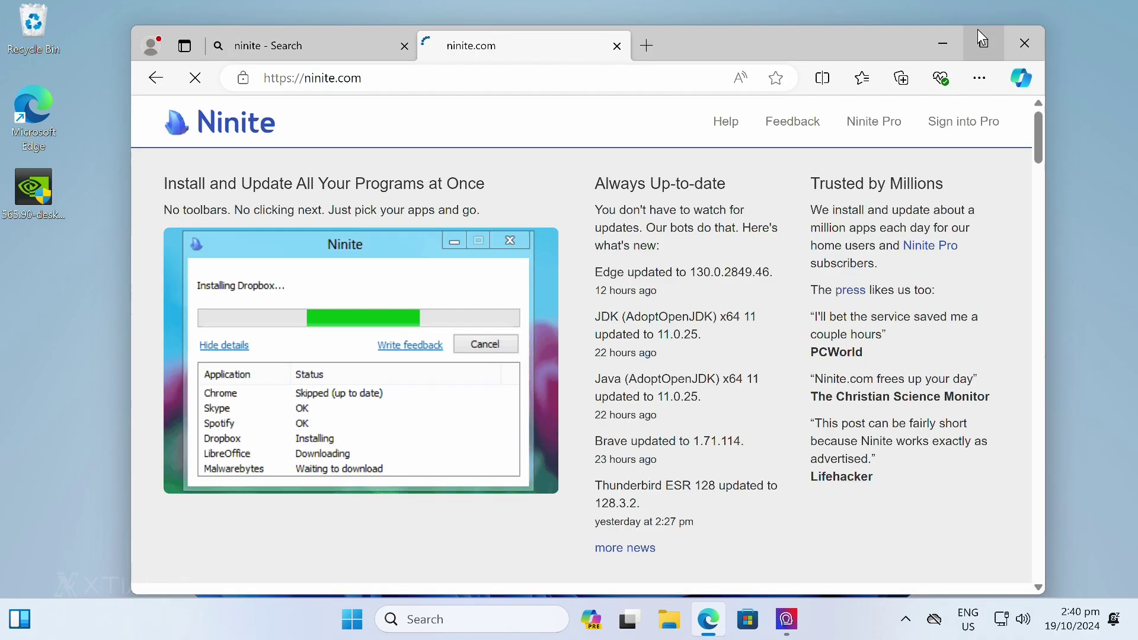
- Maximize the browser window and pick Chrome, Firefox and VLC from Ninite's app list
left_click(984, 43)
scroll(536, 381, "down", 1)
scroll(537, 381, "down", 4)
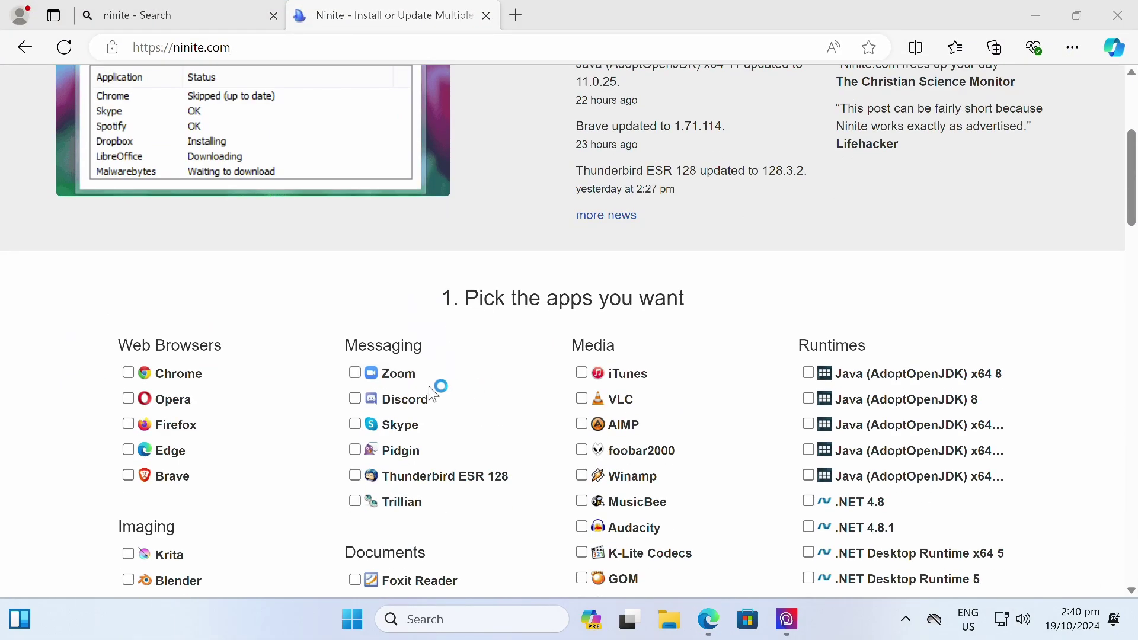
scroll(302, 320, "down", 3)
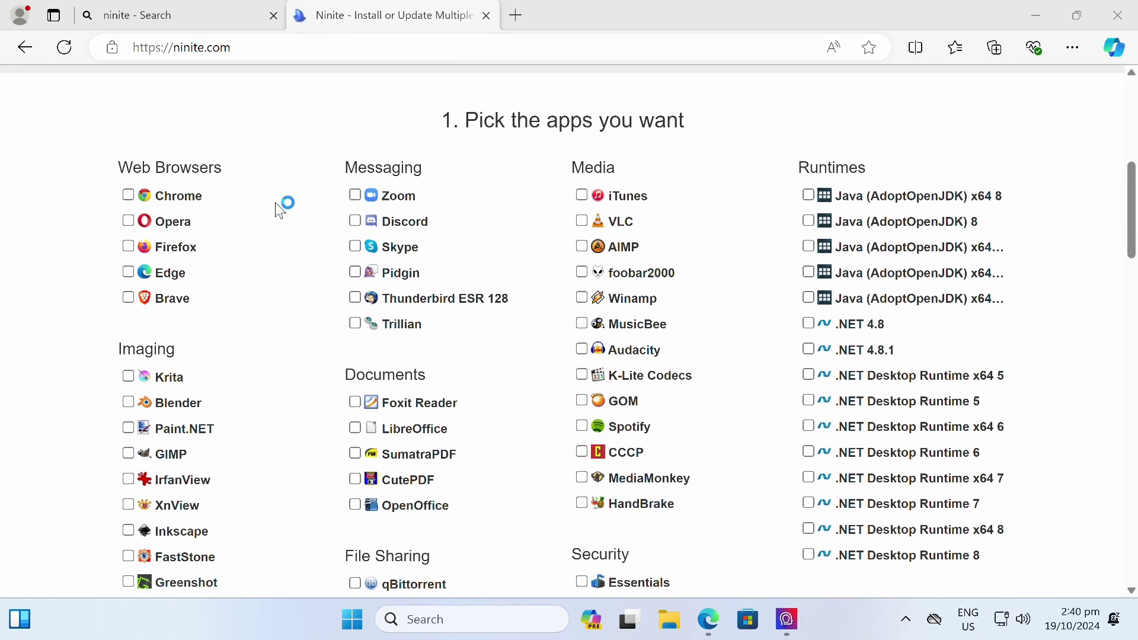
left_click(229, 196)
left_click(213, 246)
left_click(622, 222)
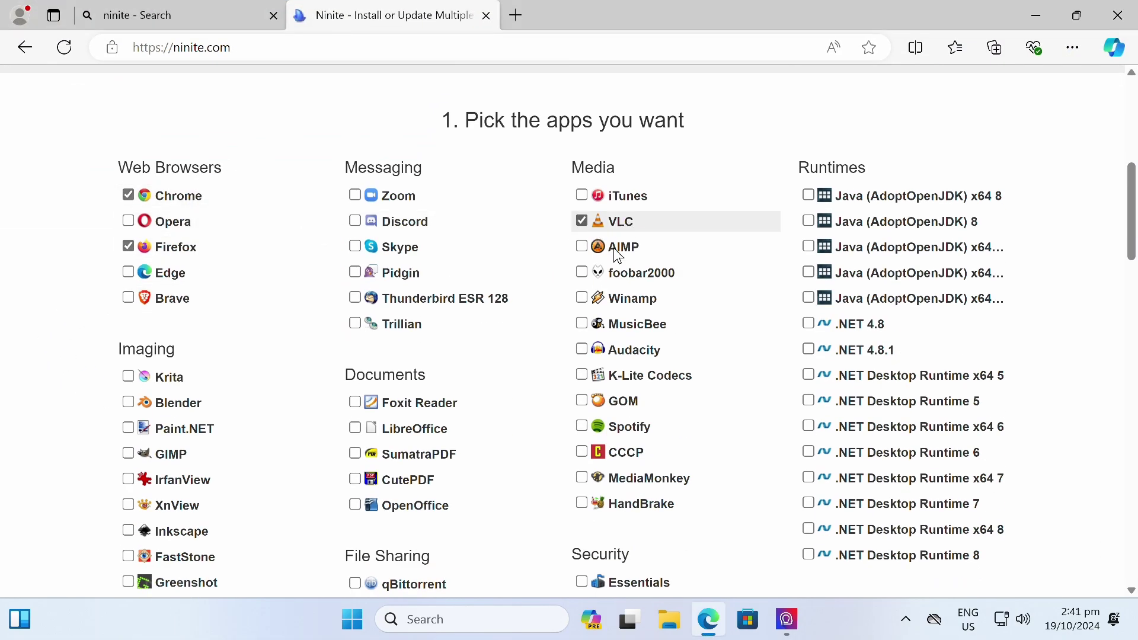
- Add WinRAR to the picked apps, and select Steam but deselect it again
scroll(363, 400, "down", 3)
scroll(711, 415, "down", 3)
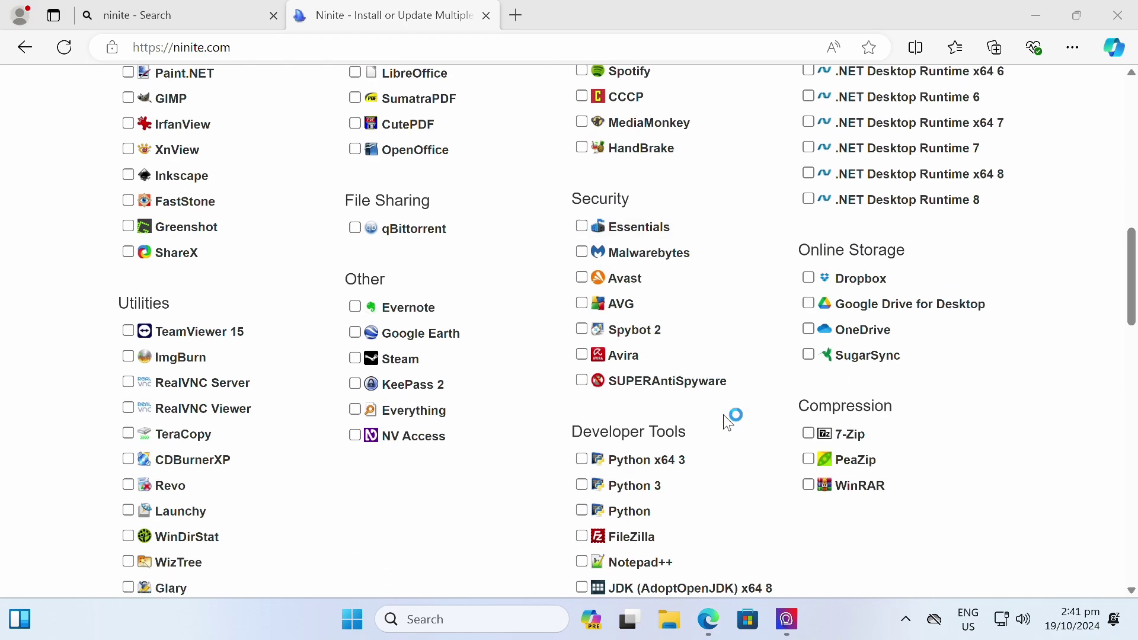
left_click(807, 484)
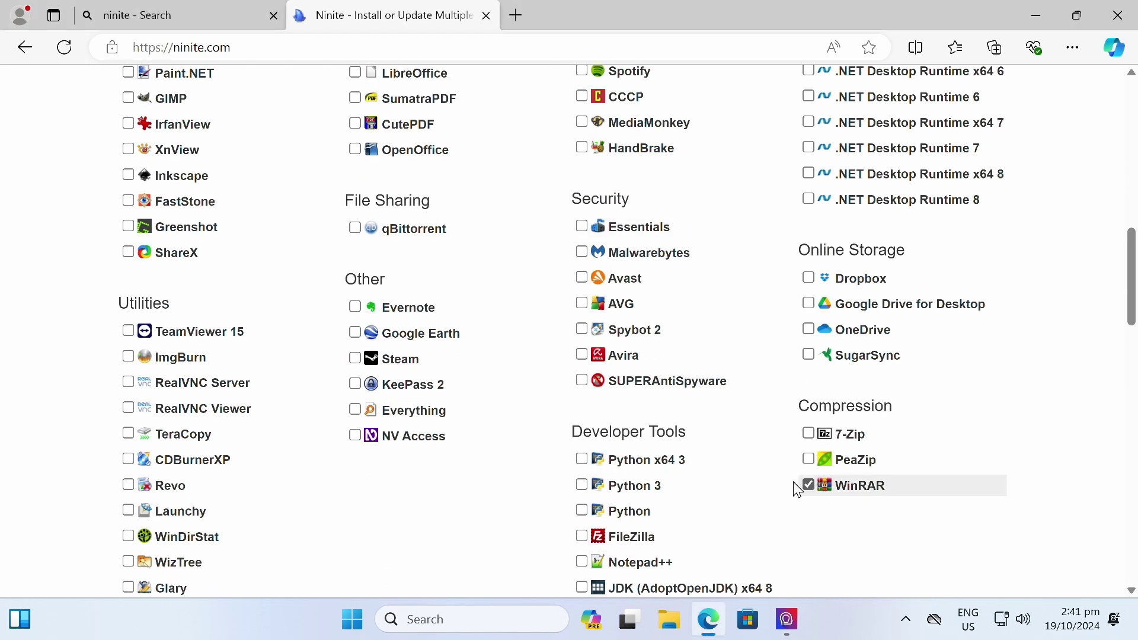
left_click(408, 363)
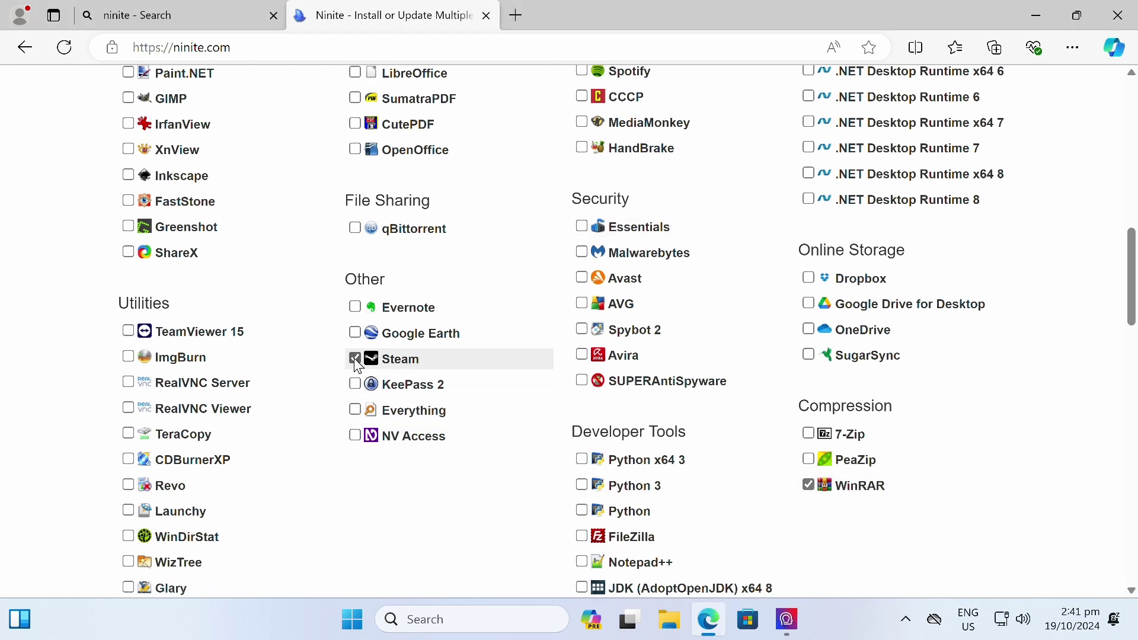
left_click(355, 359)
- Review the whole app list and download the Ninite installer for the picked apps
scroll(719, 465, "down", 3)
scroll(569, 449, "up", 6)
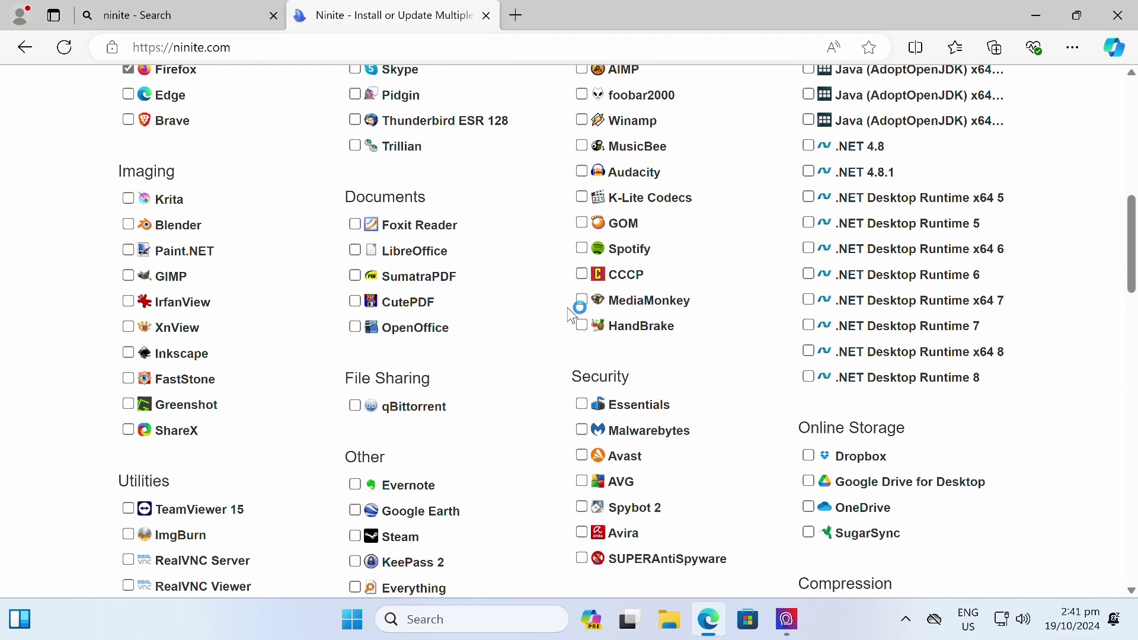
scroll(551, 351, "up", 9)
scroll(554, 358, "down", 4)
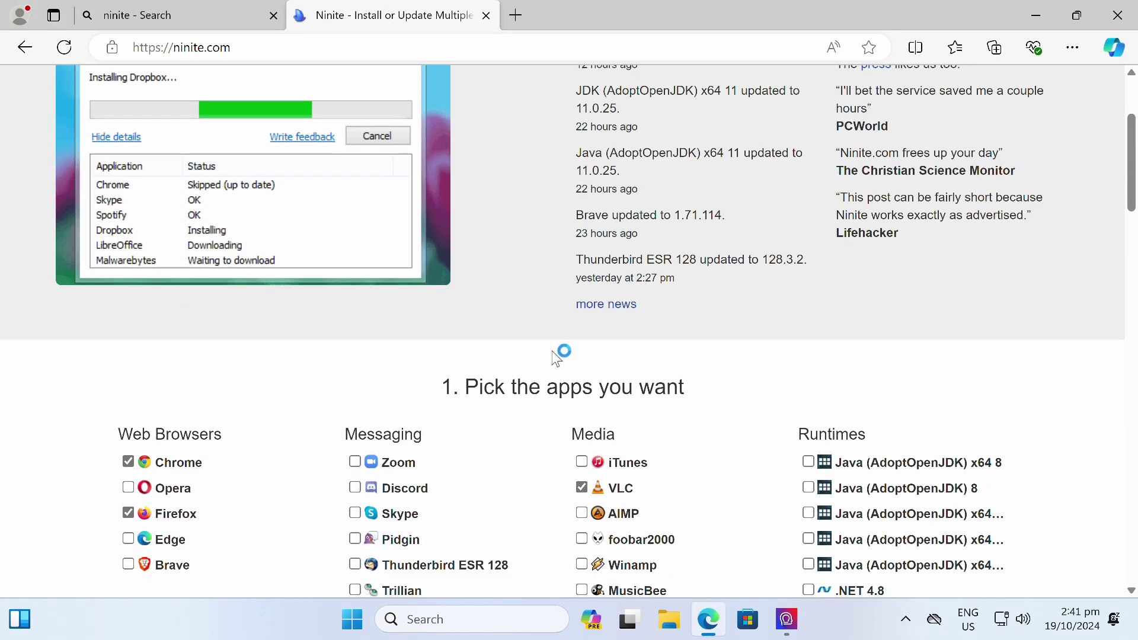
scroll(551, 359, "down", 3)
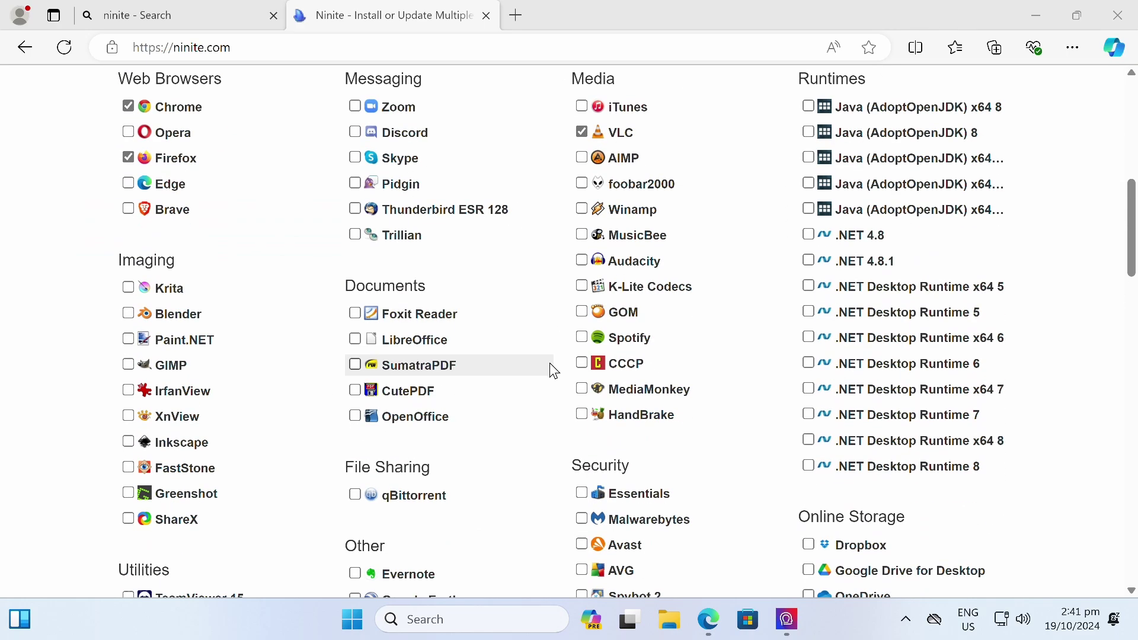
scroll(551, 367, "down", 4)
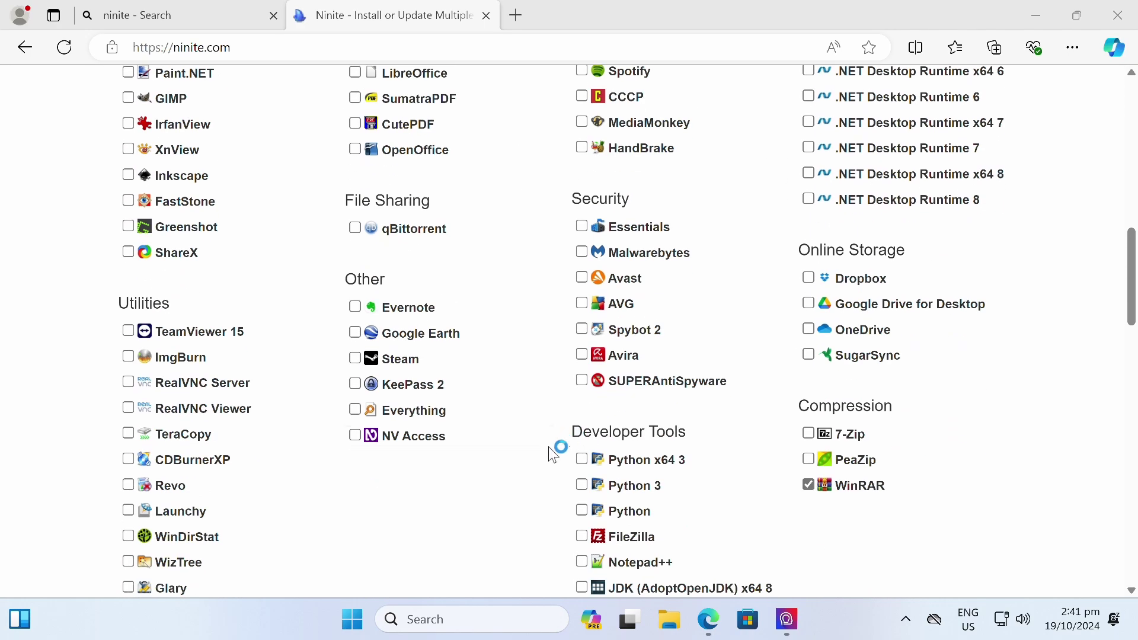
scroll(545, 468, "down", 10)
left_click(548, 434)
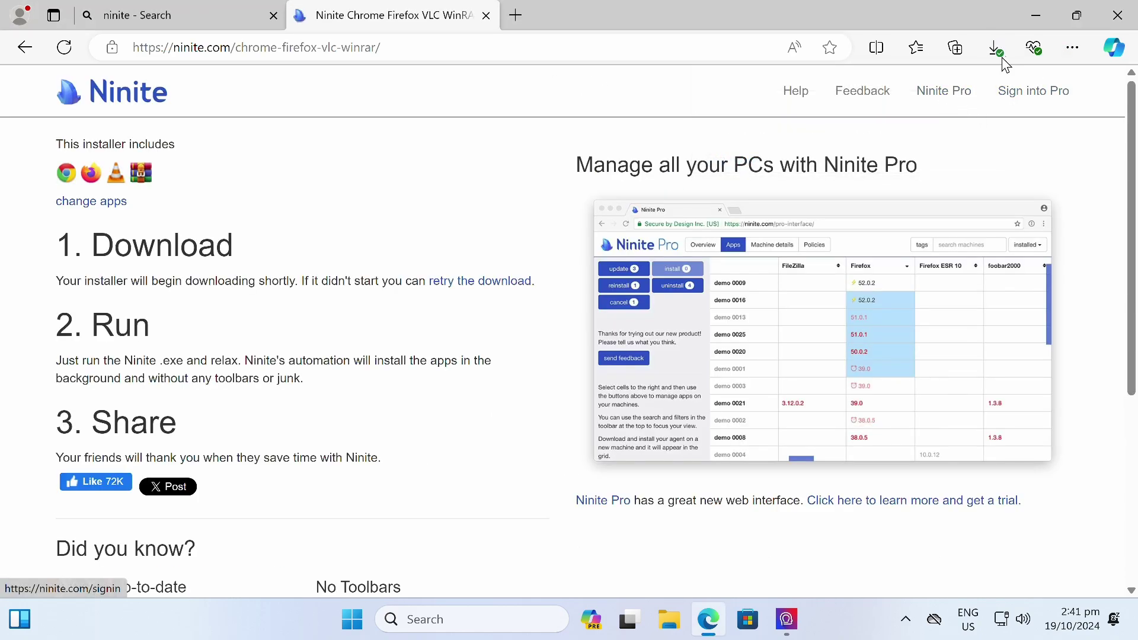
- Run the downloaded Ninite Chrome Firefox VLC WinRAR installer, and minimize the File Explorer and Edge windows
left_click(995, 49)
left_click(709, 155)
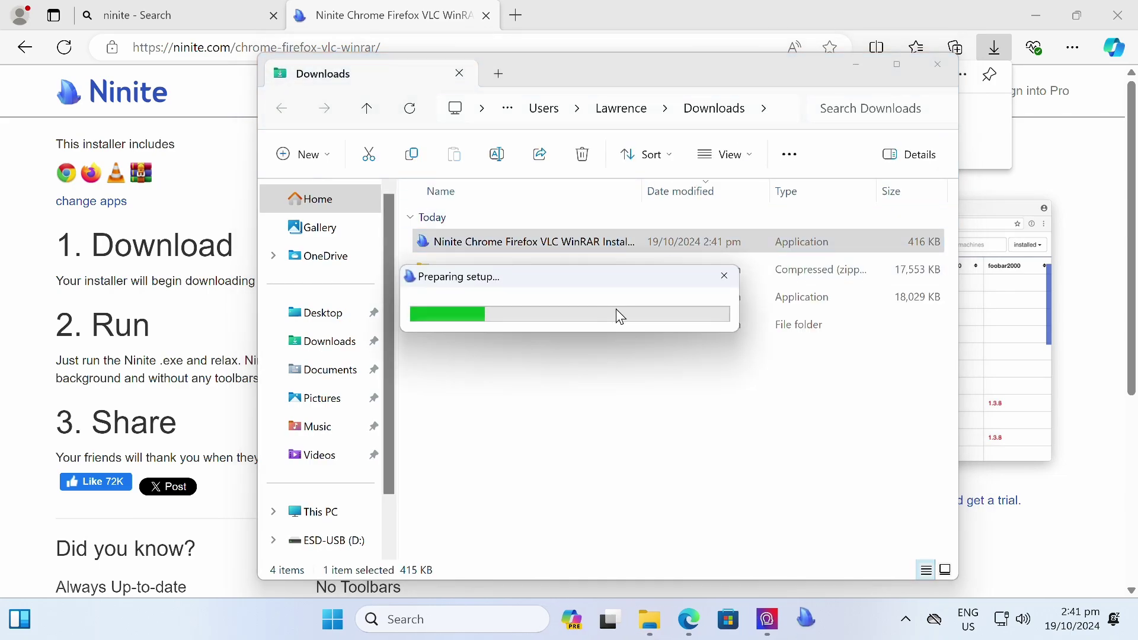
left_click(856, 64)
left_click(1032, 18)
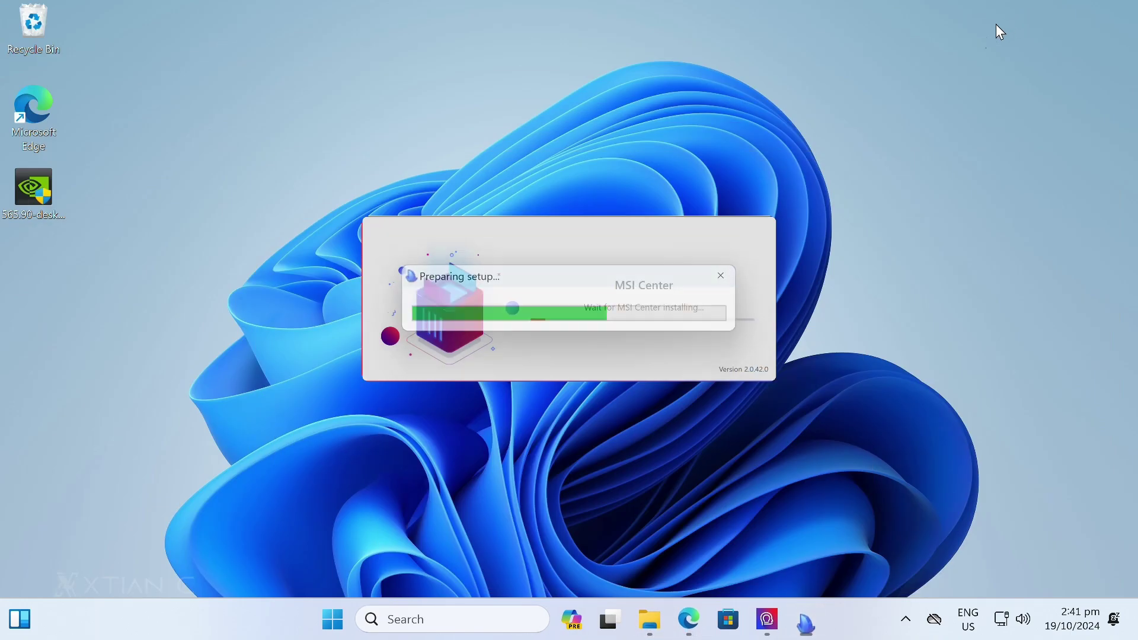
- Move the Ninite window above the MSI Center installer, and close Ninite once its installations are finished
left_click(517, 459)
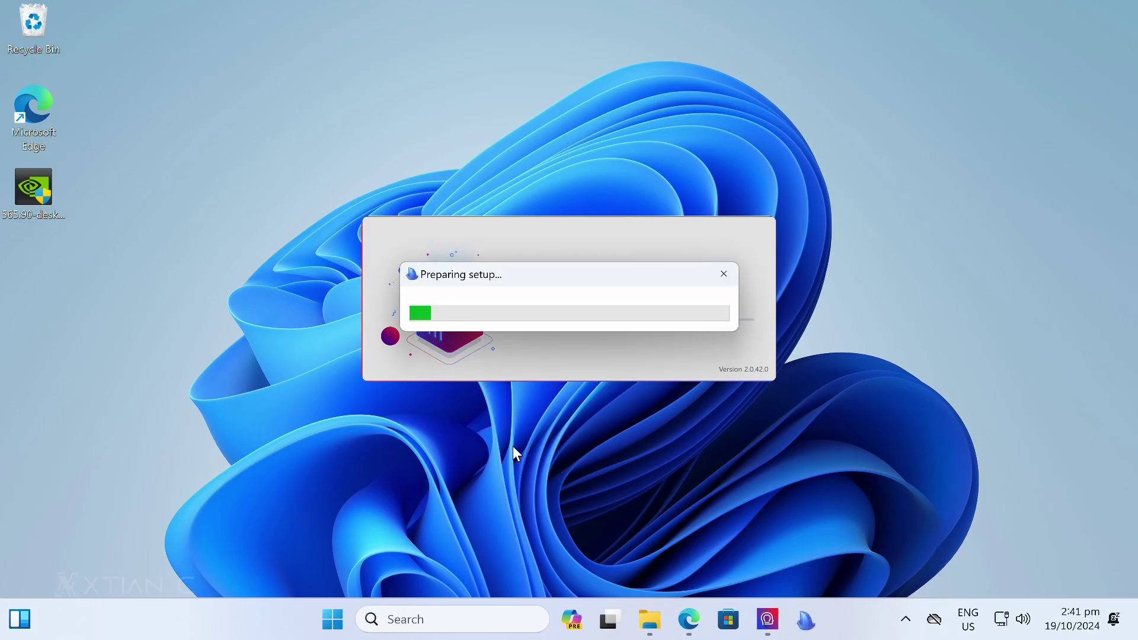
left_click_drag(548, 159, 557, 71)
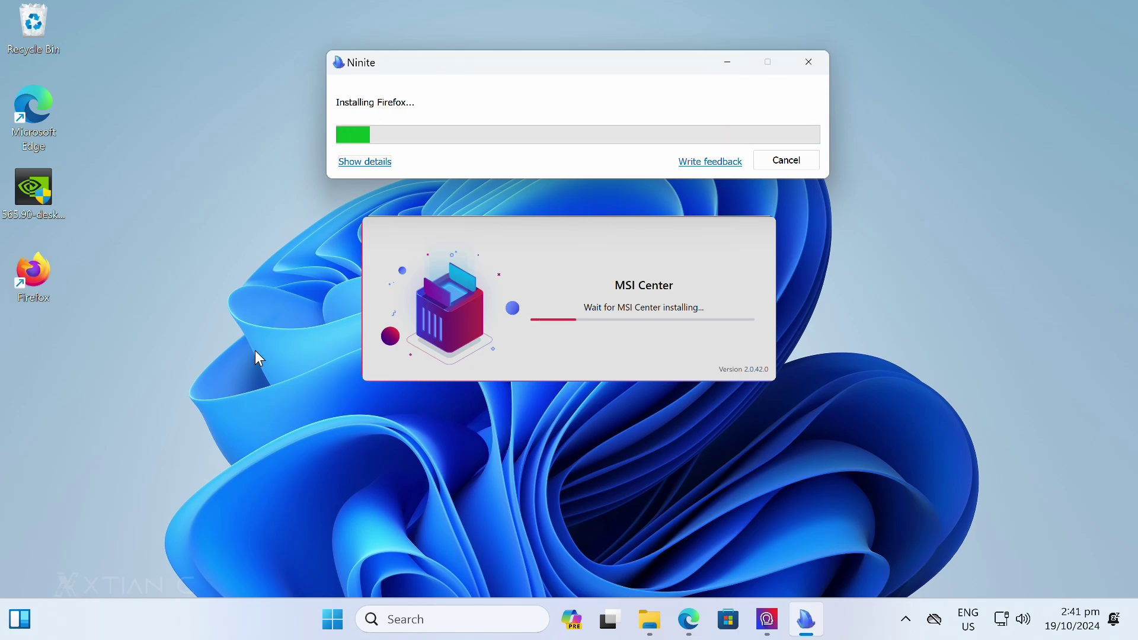
left_click(237, 308)
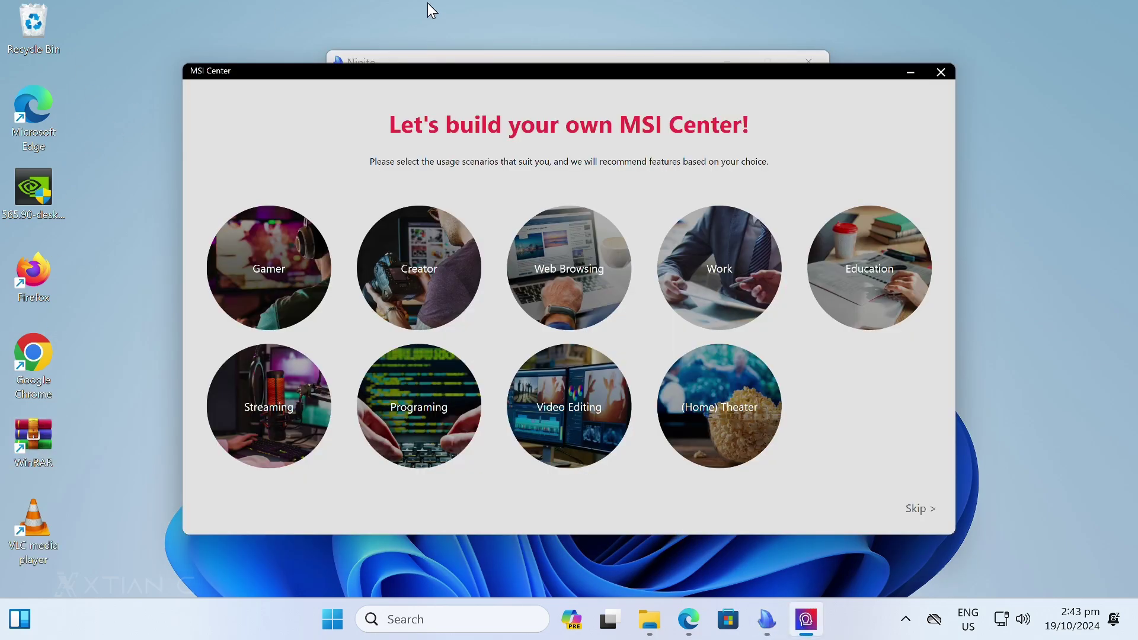
left_click(472, 55)
left_click(783, 161)
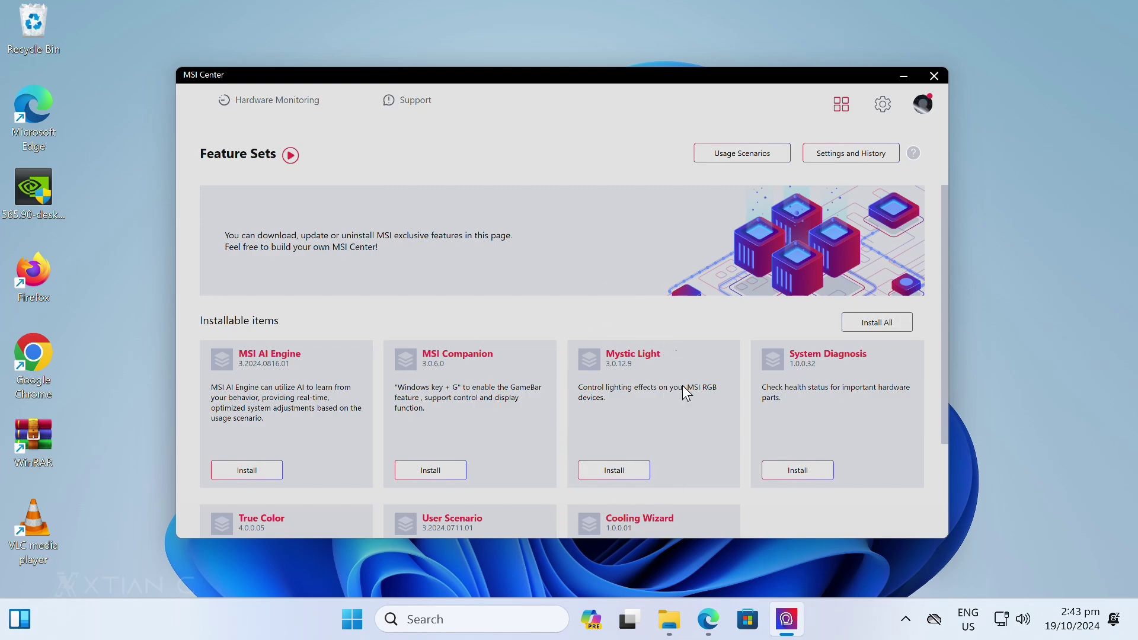
- Install the Mystic Light feature from MSI Center's Feature Sets
left_click(632, 469)
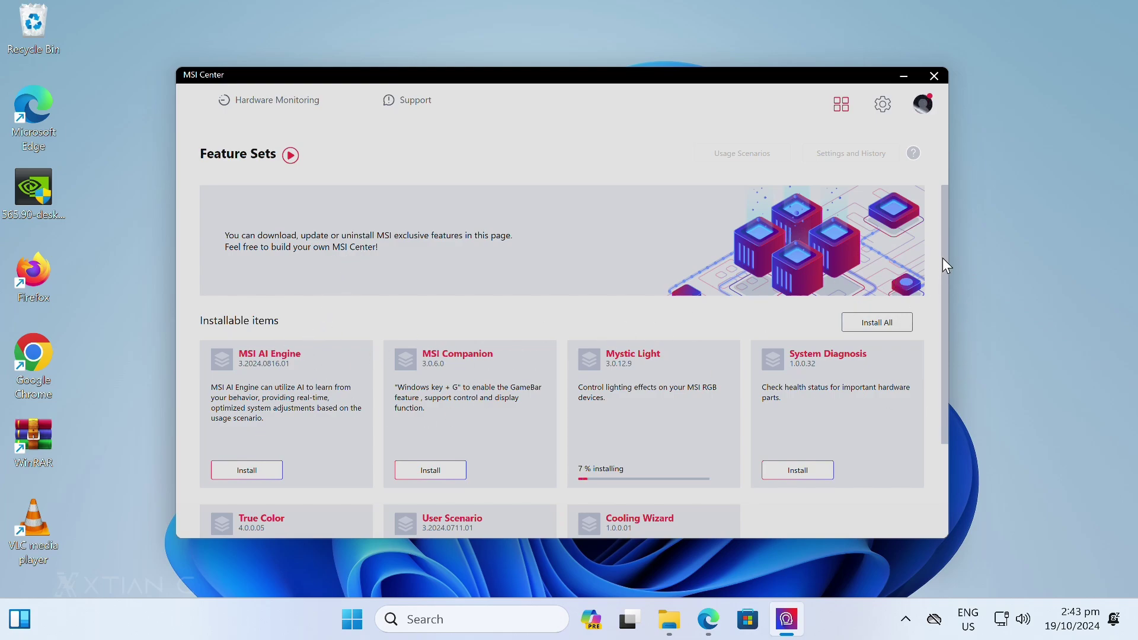
left_click_drag(946, 261, 936, 360)
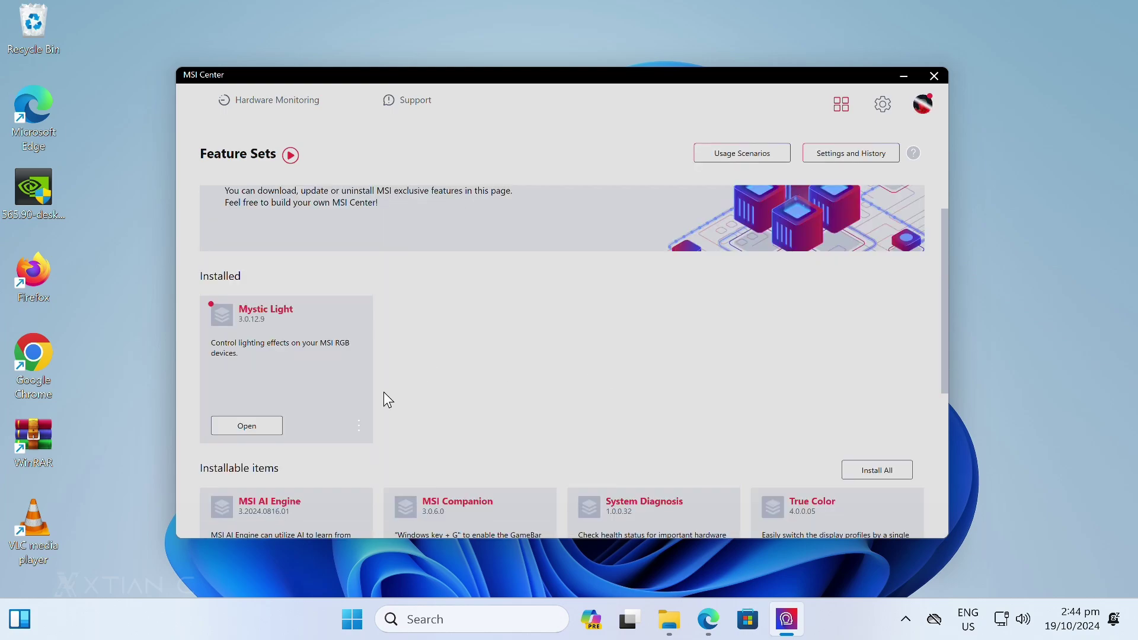
- Open Mystic Light, review the LED Style options for the motherboard lighting, and close MSI Center
left_click(257, 428)
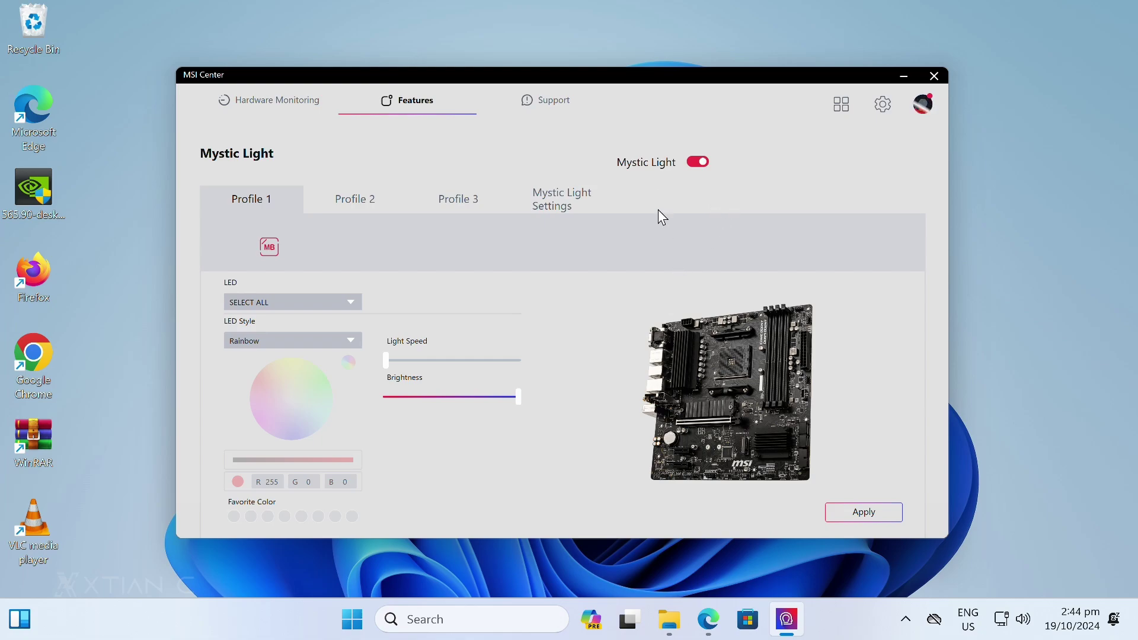
left_click(697, 162)
left_click(268, 343)
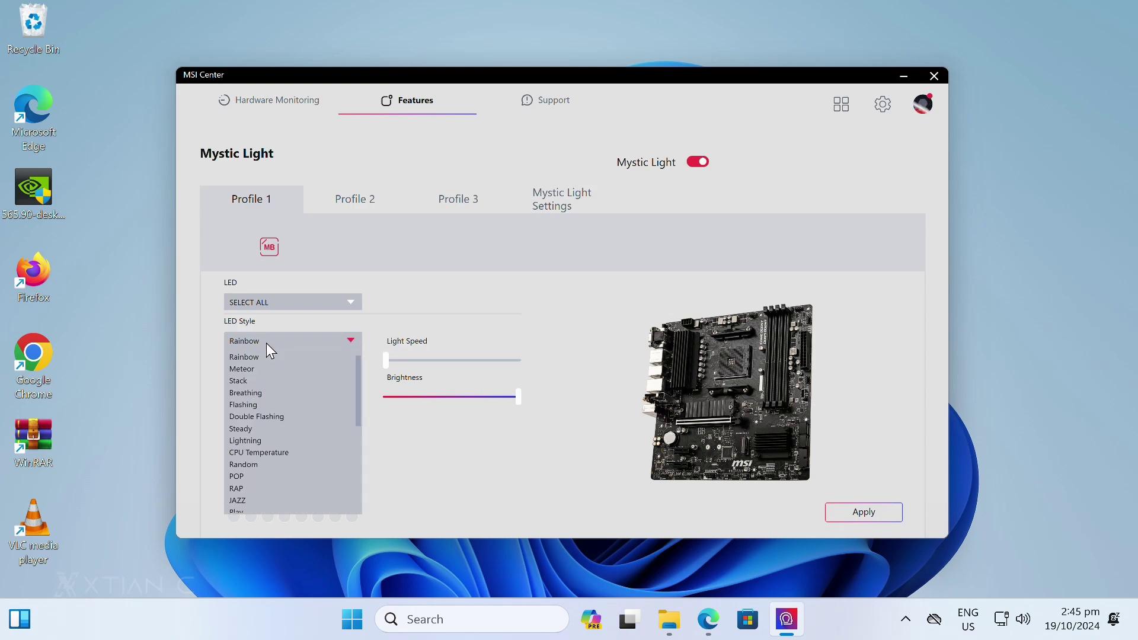
left_click(316, 340)
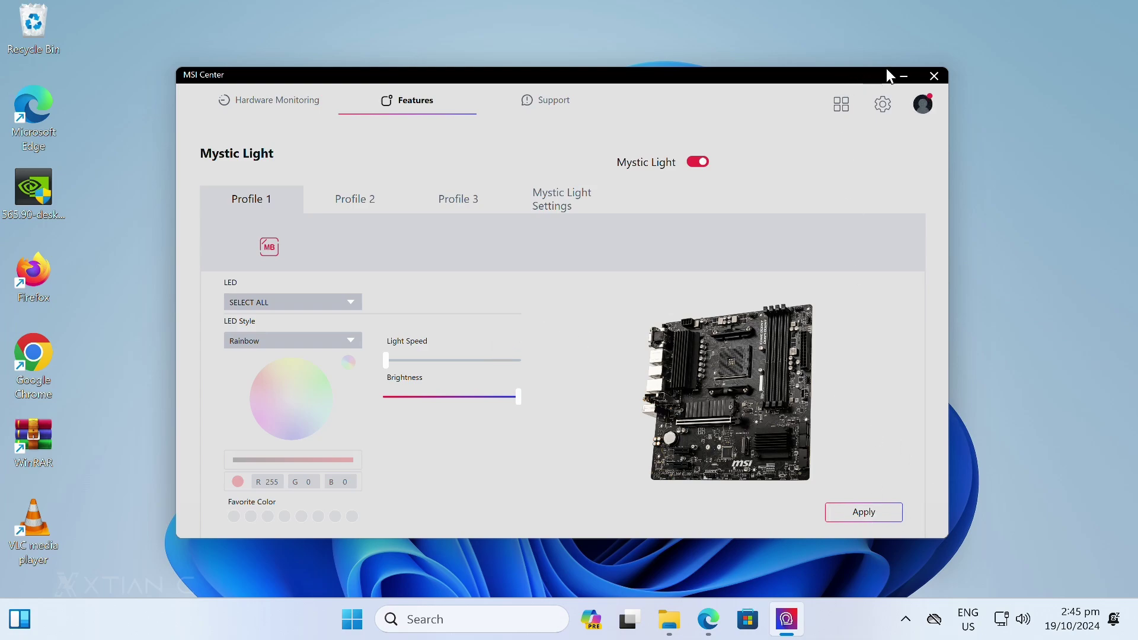
left_click(936, 75)
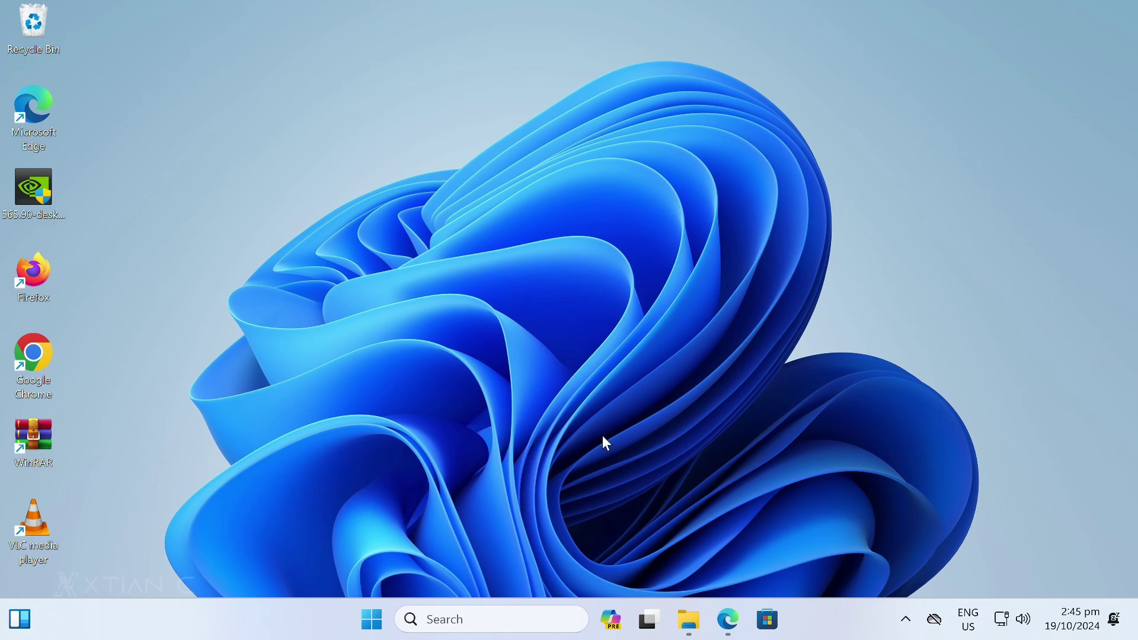
- Search Windows for "activate", open Activation settings, and move the Settings window to the middle of the desktop
key("super")
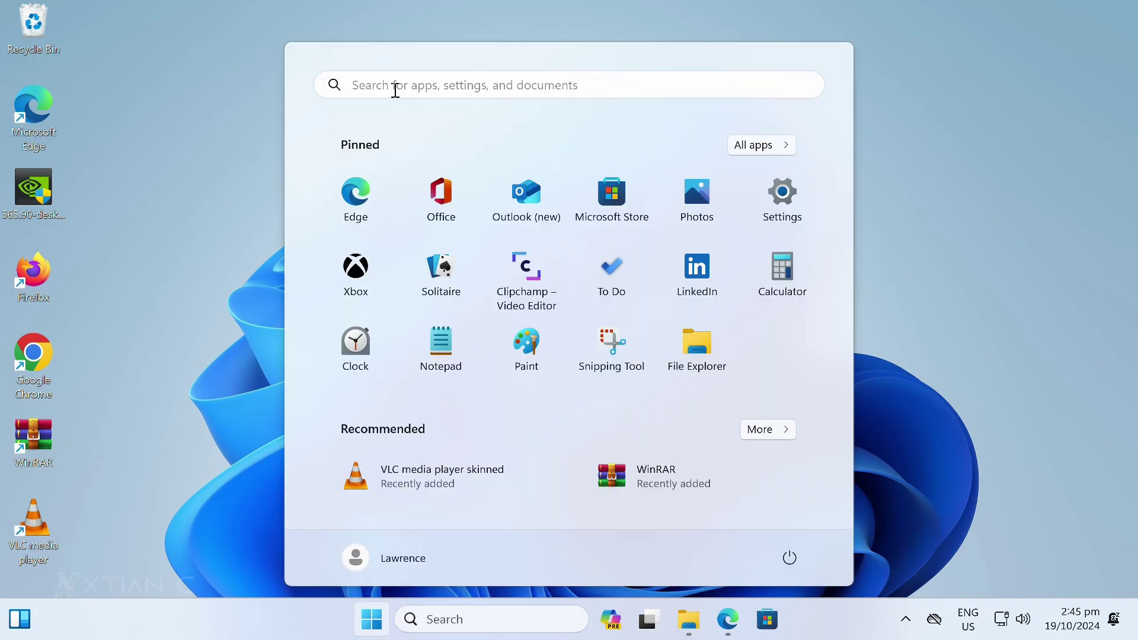
left_click(393, 91)
type("a")
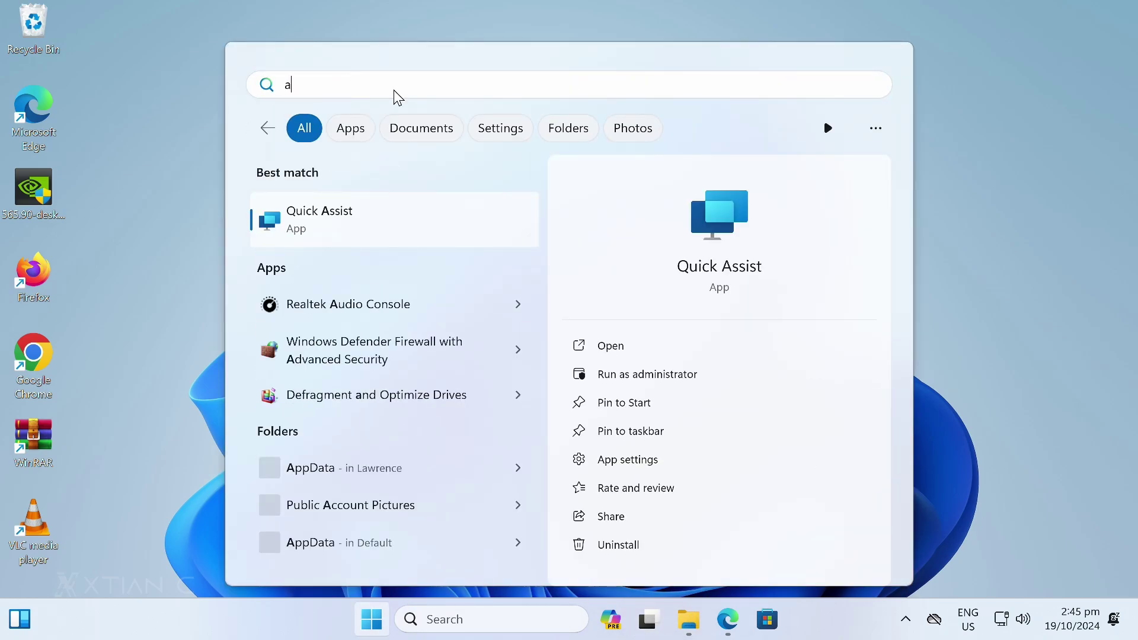
type("ctivate")
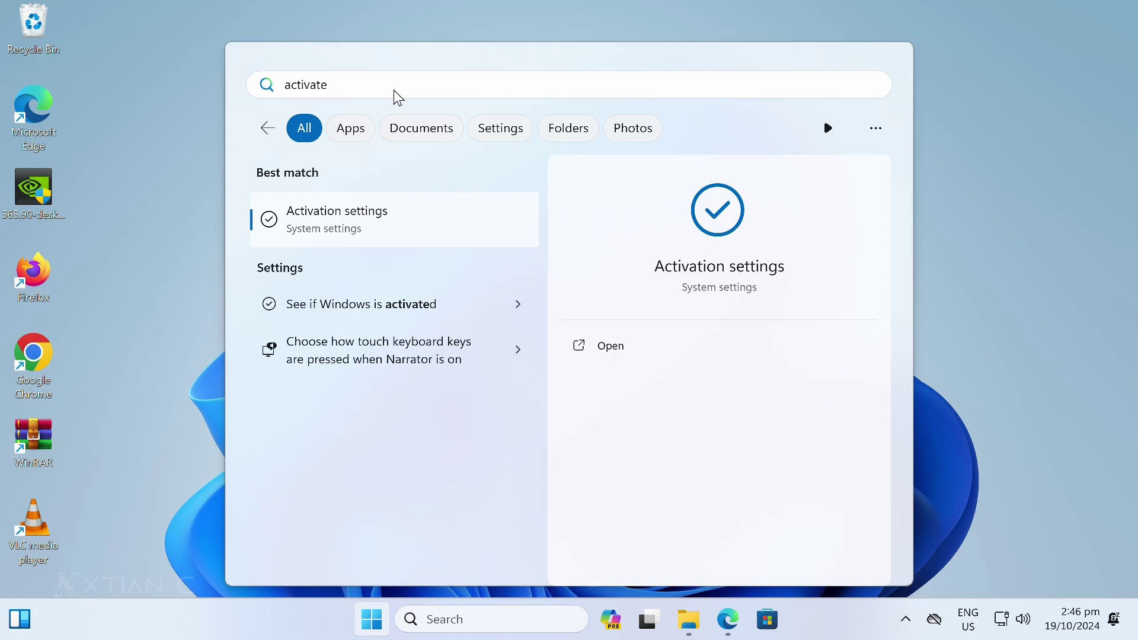
left_click(384, 215)
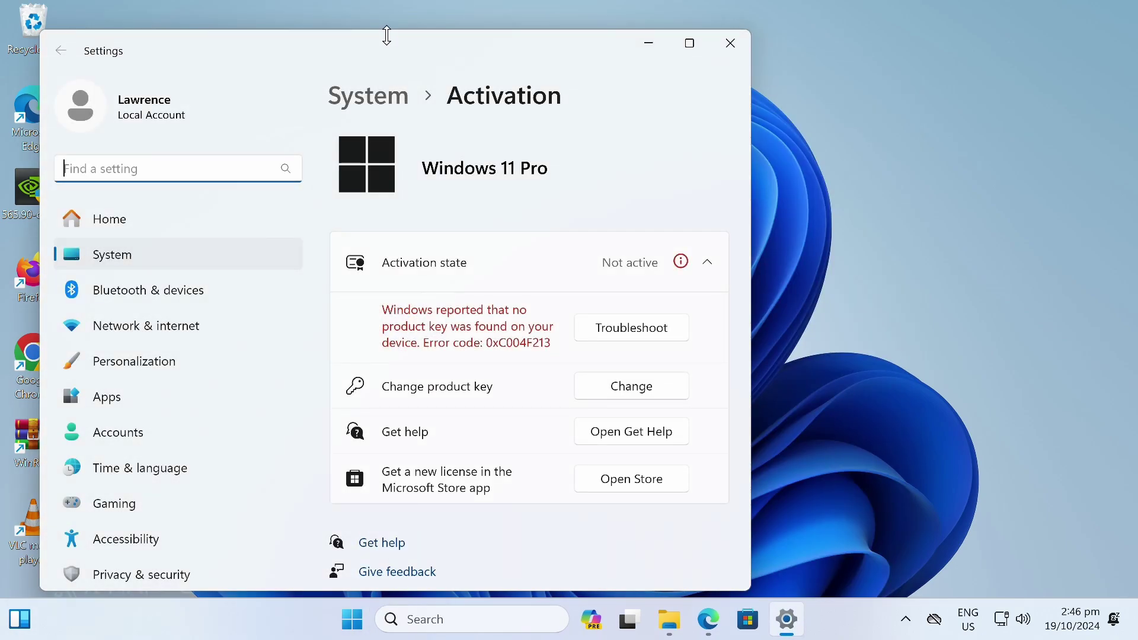
left_click_drag(386, 34, 550, 32)
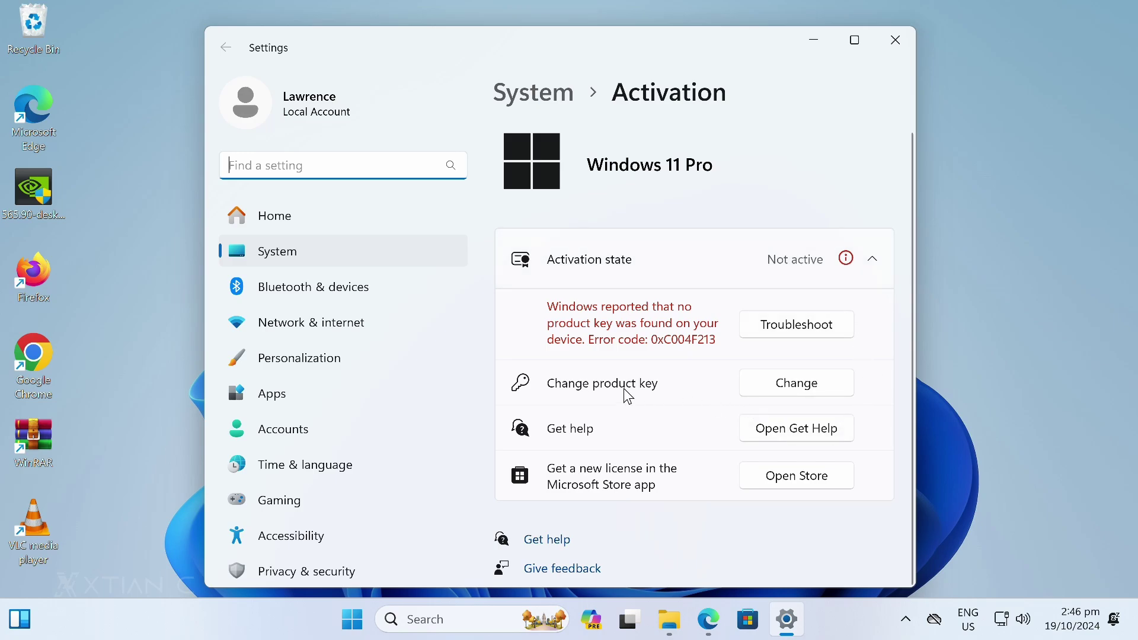
- View the product key entry dialog, move it aside to check the activation state, and cancel without entering a key
left_click(776, 388)
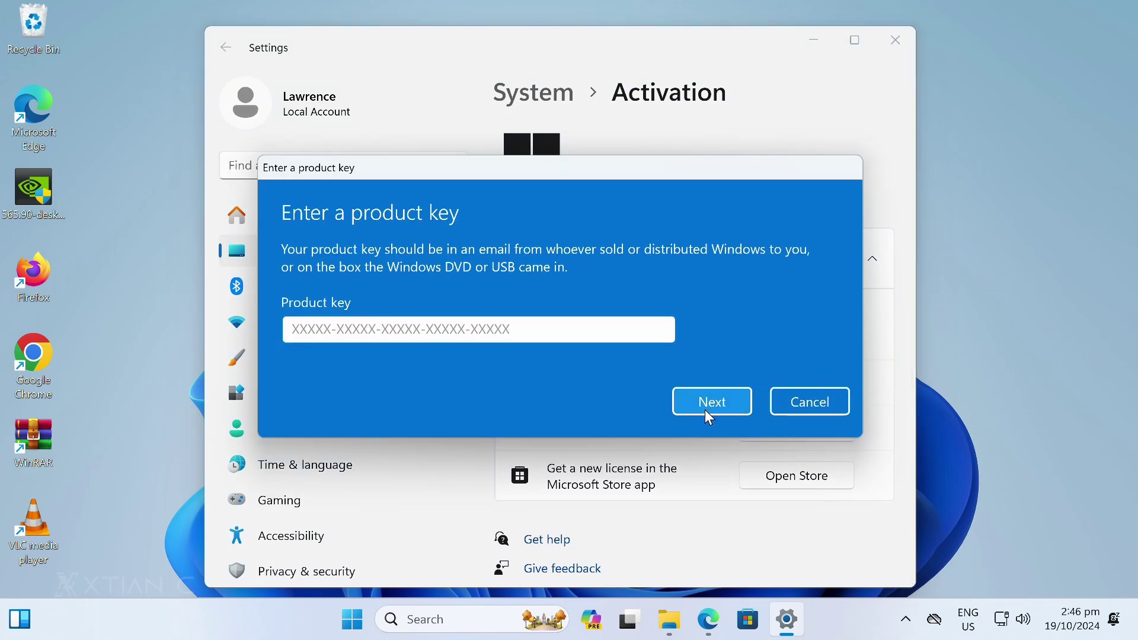
left_click_drag(613, 173, 410, 341)
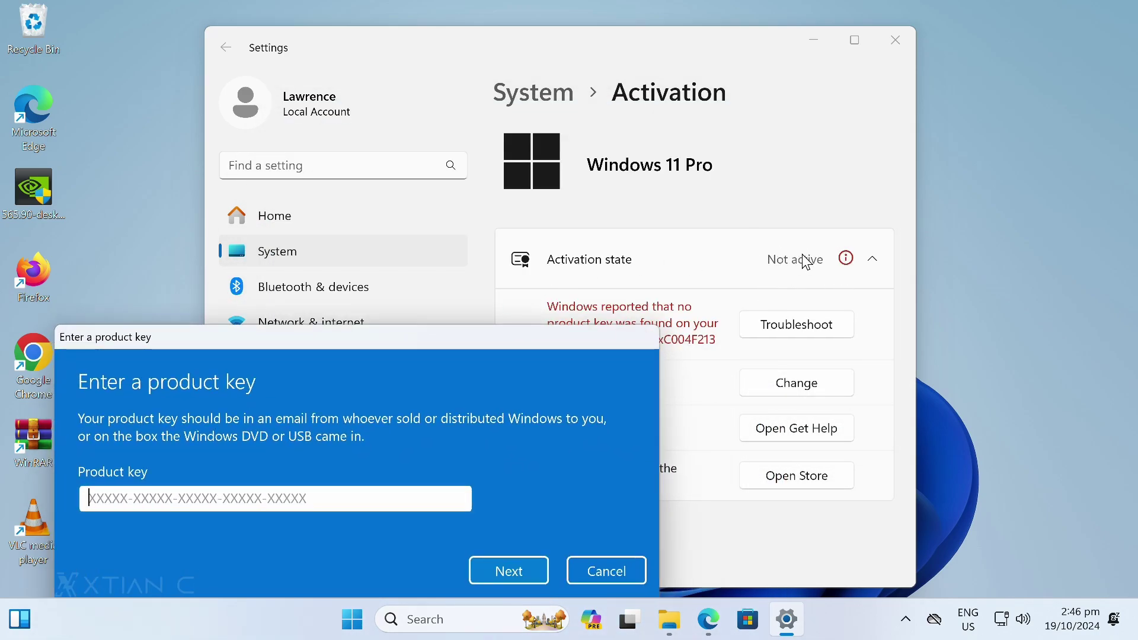
left_click_drag(513, 347, 716, 172)
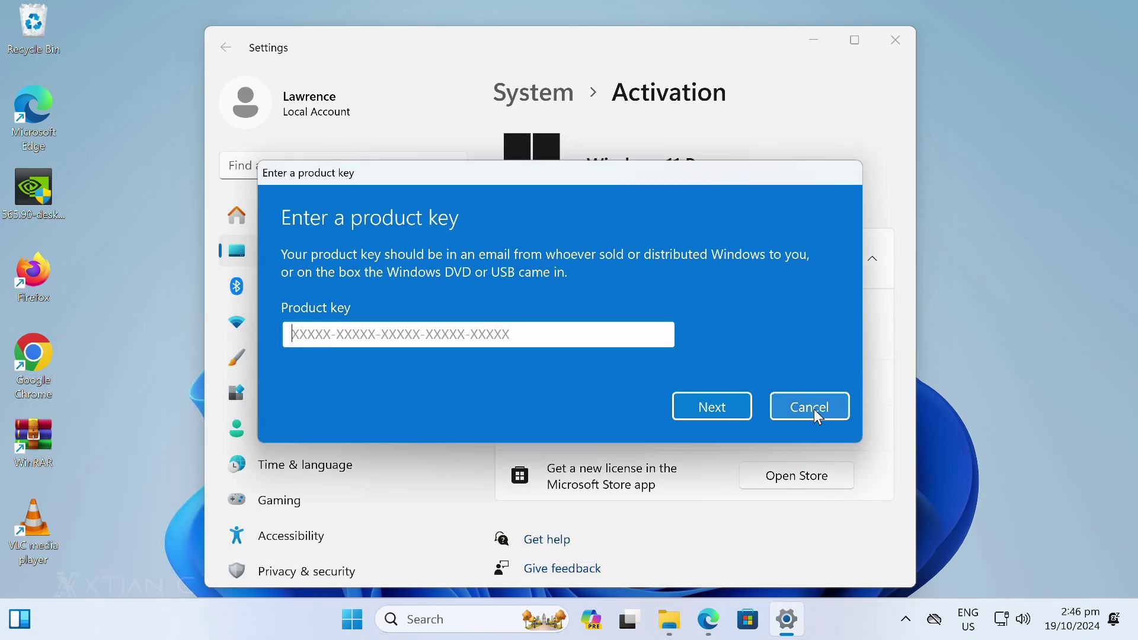
left_click(814, 408)
- Close the Settings window and refresh the desktop
left_click(894, 38)
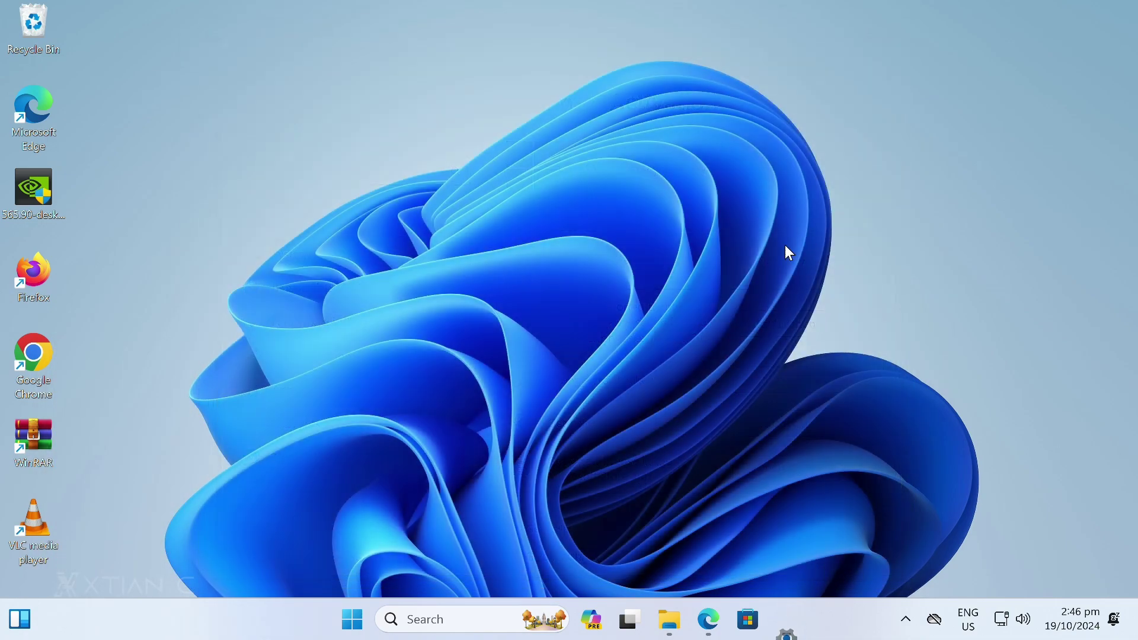
right_click(647, 248)
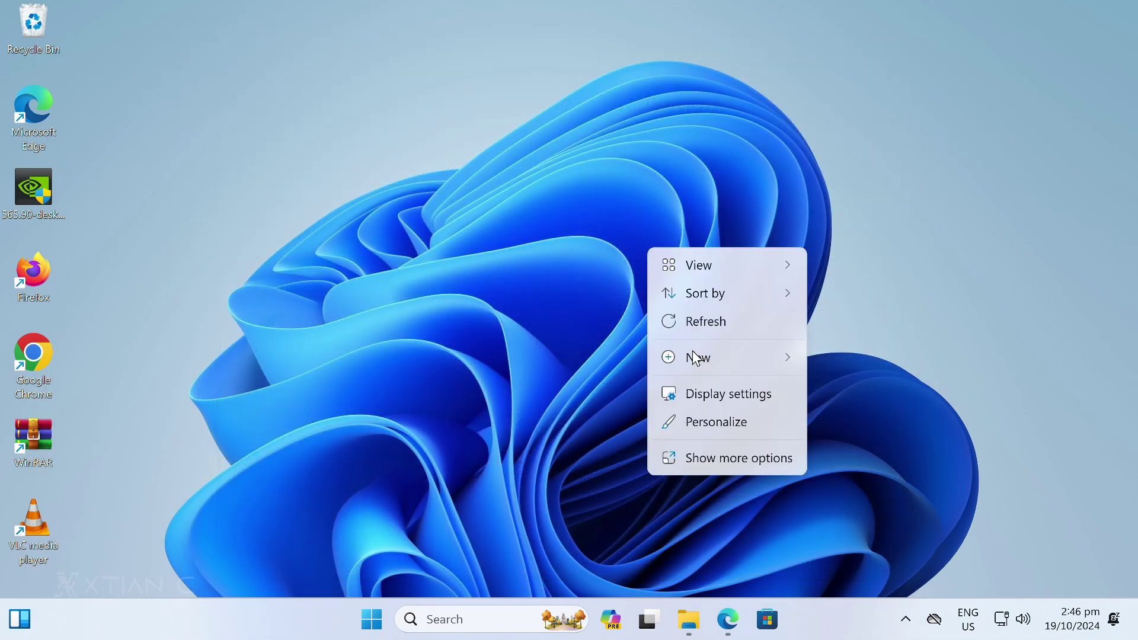
left_click(700, 321)
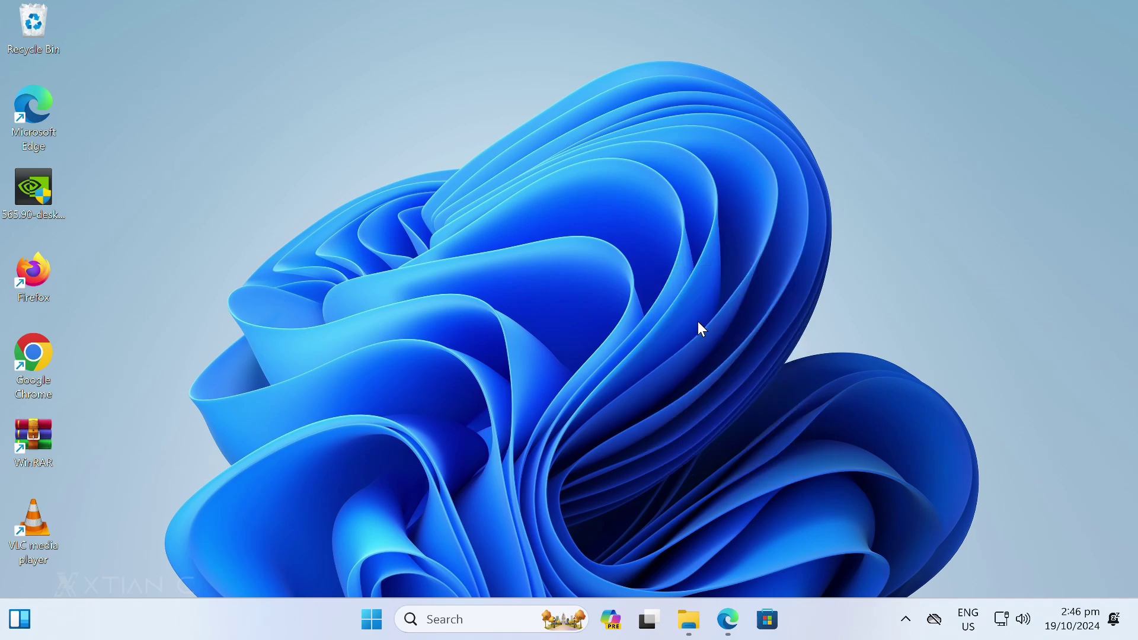